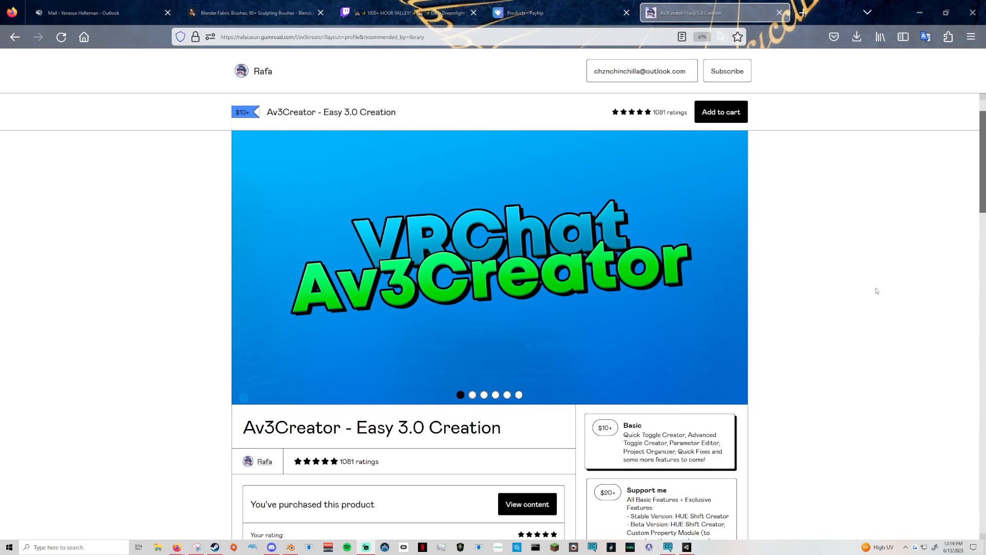
Review the Av3Creator product page, covering its Basic and Support me tiers, toggle creators, other features and rules.
scroll(842, 319, down, 3)
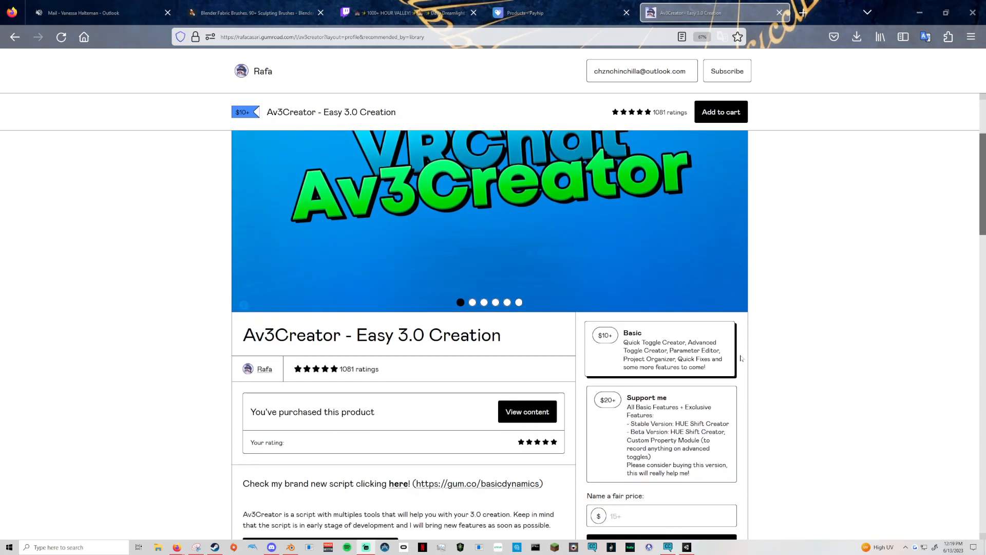
scroll(776, 337, down, 2)
scroll(777, 337, down, 2)
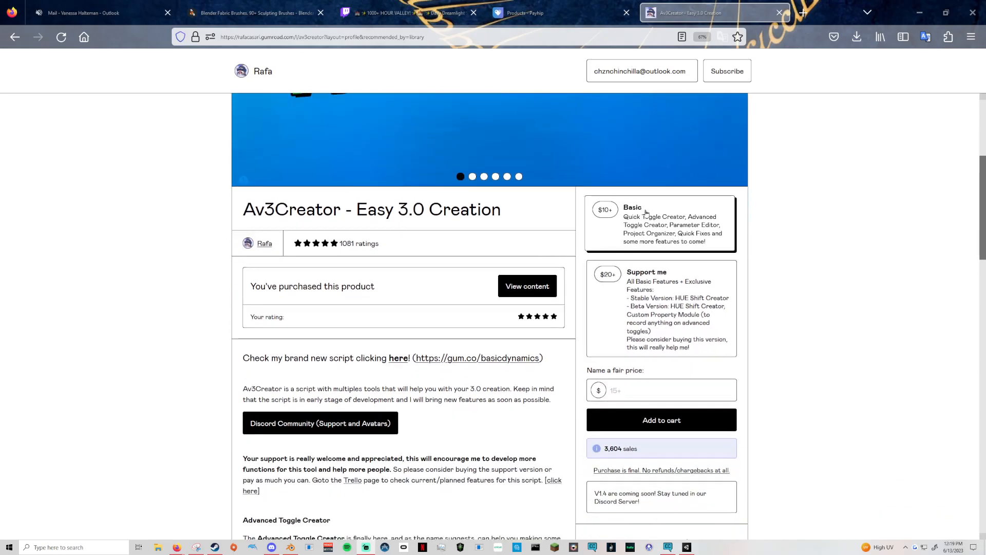
scroll(776, 337, down, 3)
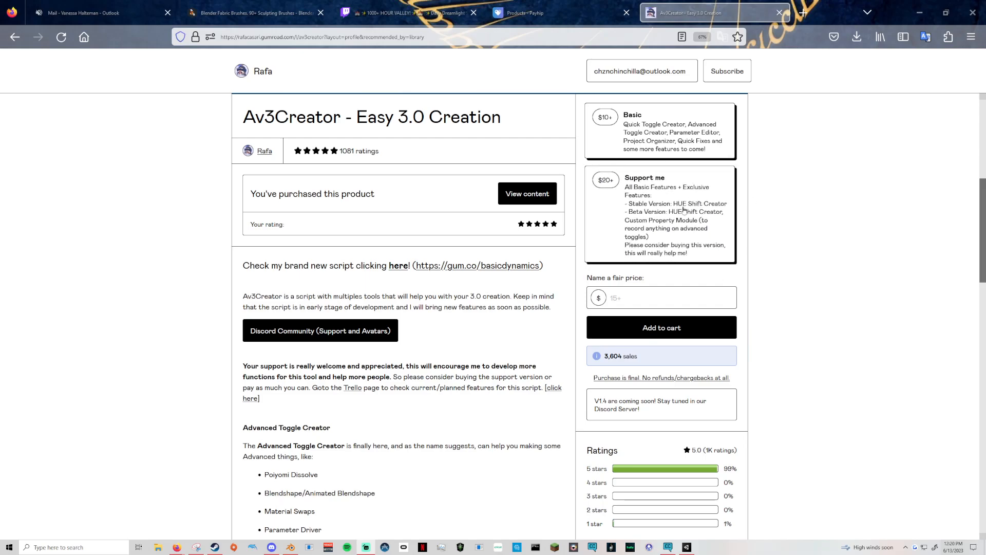
scroll(589, 205, down, 4)
scroll(584, 203, down, 5)
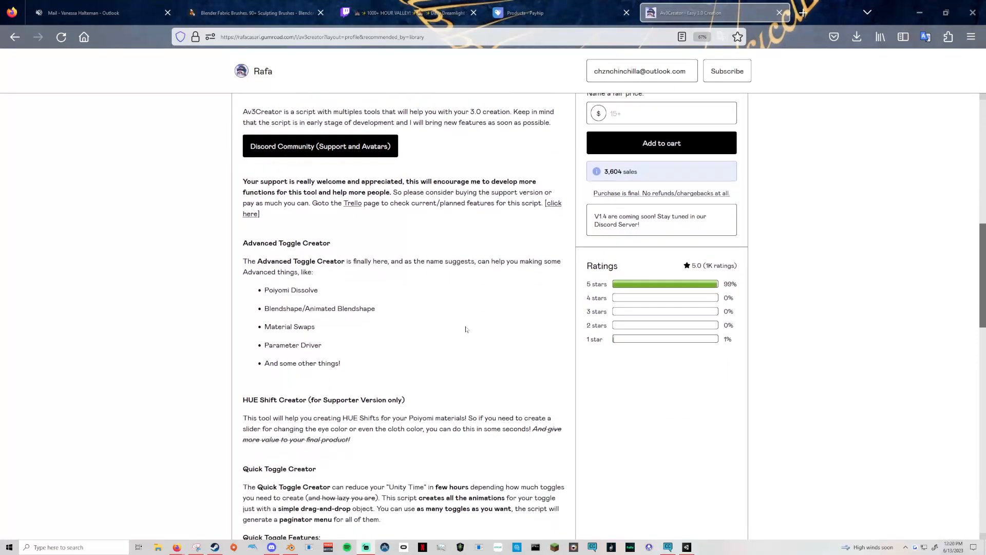
scroll(299, 327, down, 10)
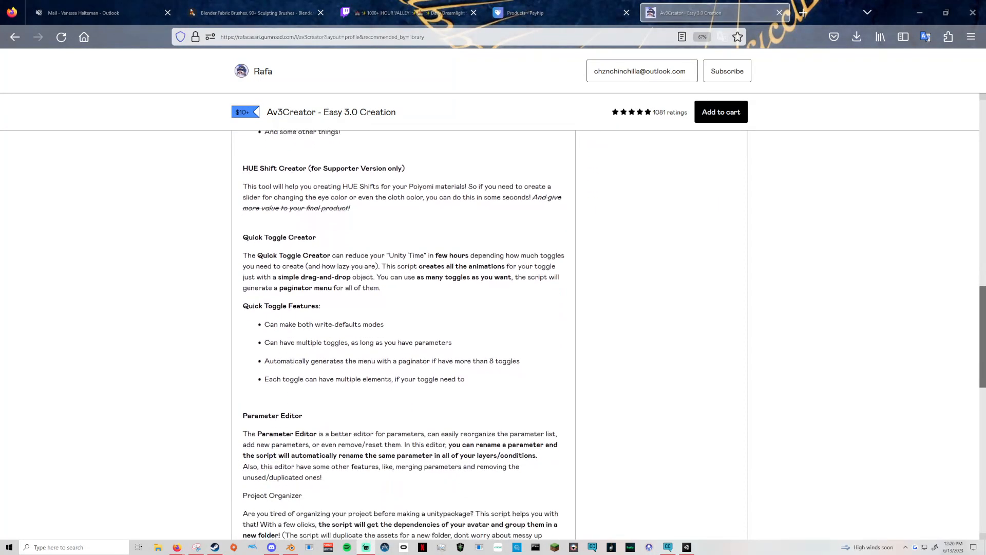
scroll(389, 335, down, 6)
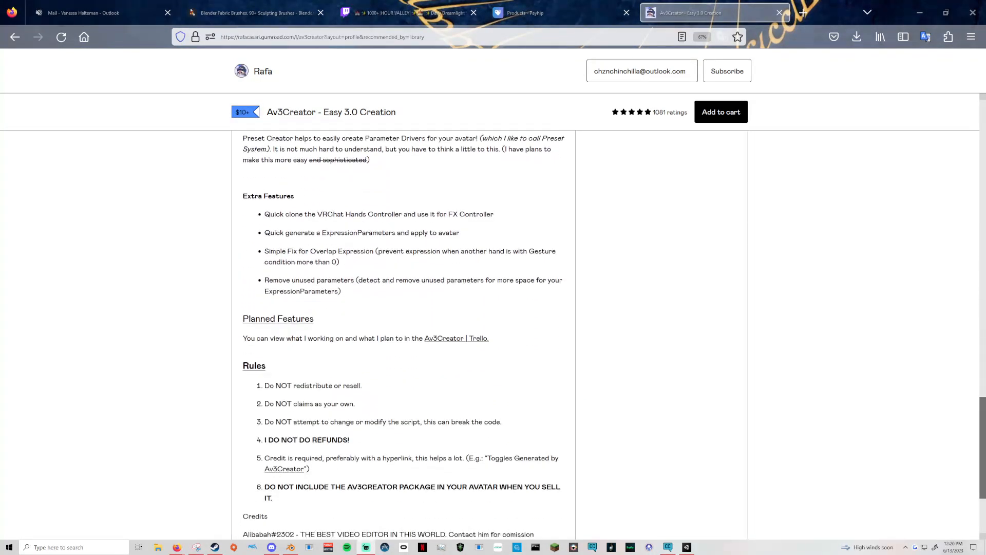
scroll(345, 363, up, 10)
scroll(344, 363, down, 3)
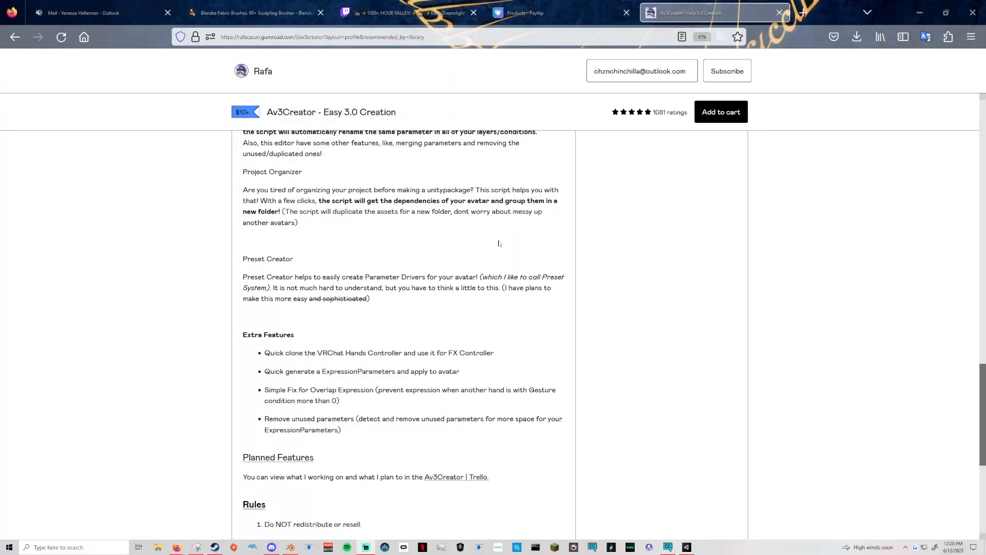
scroll(499, 243, up, 20)
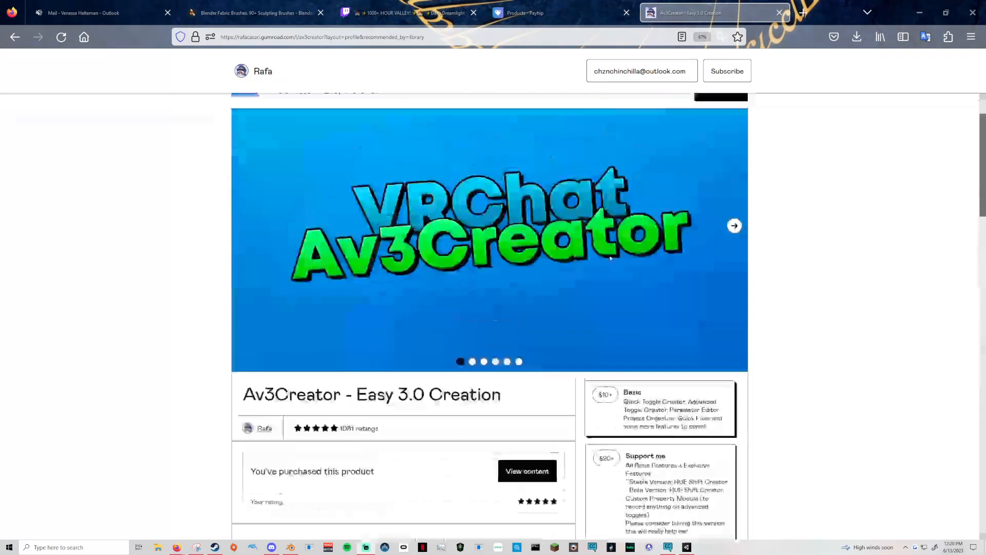
scroll(661, 255, up, 1)
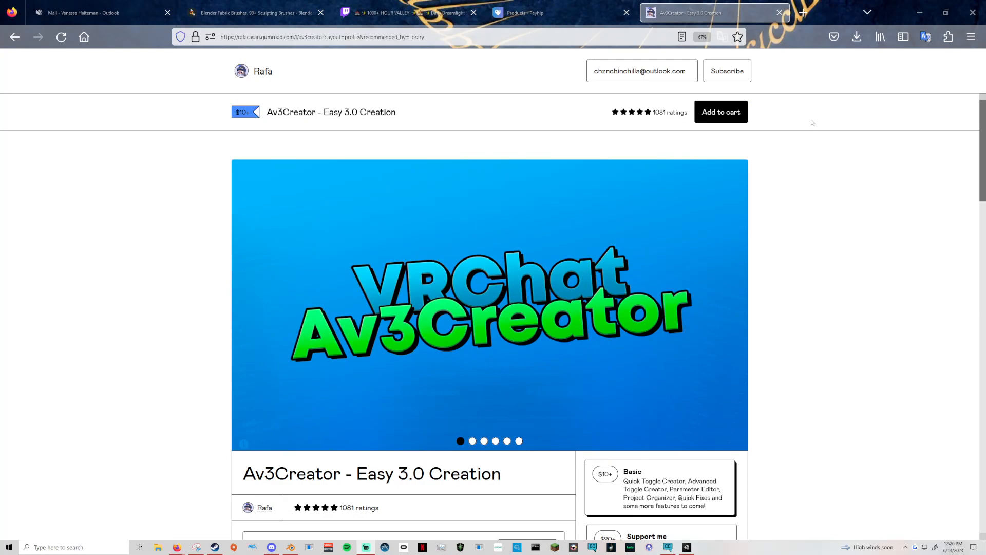
Close the Av3Creator product page and switch to the Unity avatar project for a closer look at the model.
click(779, 13)
key(alt+Tab)
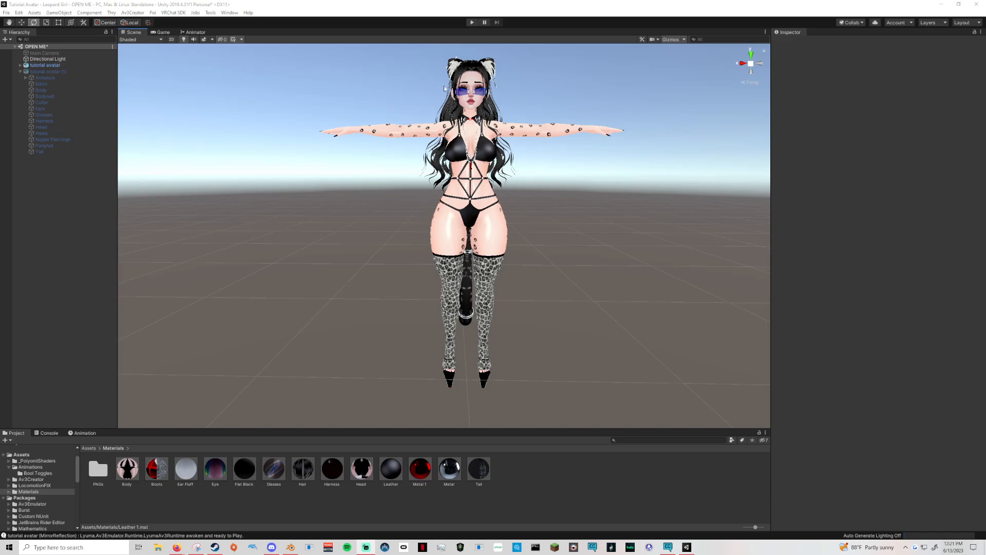
scroll(534, 139, up, 5)
mouse_move(585, 156)
middle_down()
mouse_move(580, 163)
mouse_move(594, 154)
mouse_move(597, 164)
middle_up()
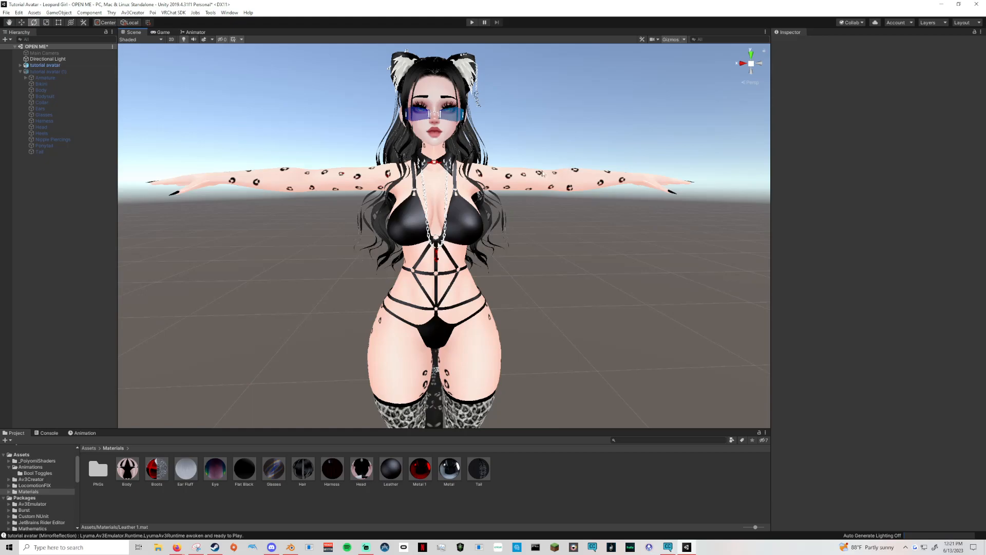
right_drag(671, 194, 596, 170)
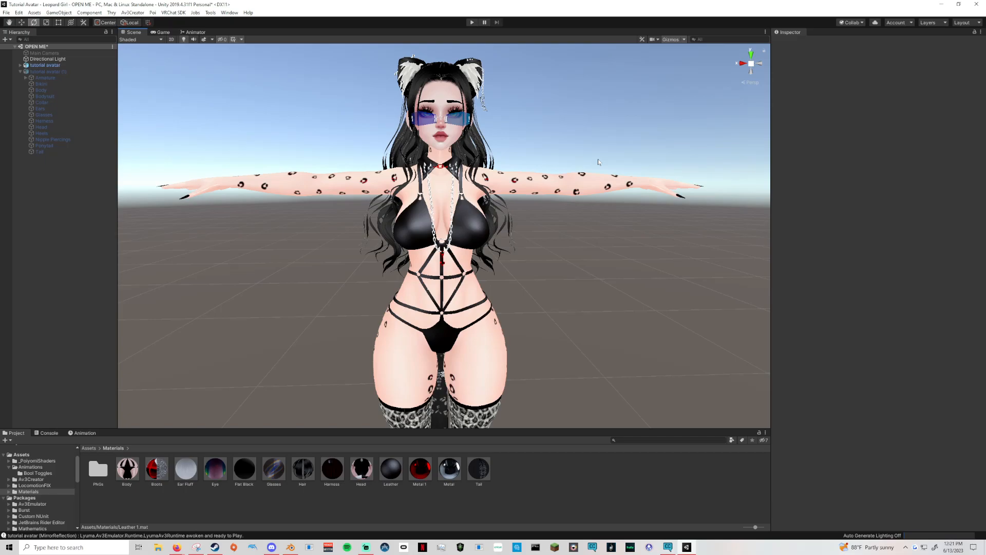
right_drag(558, 156, 630, 150)
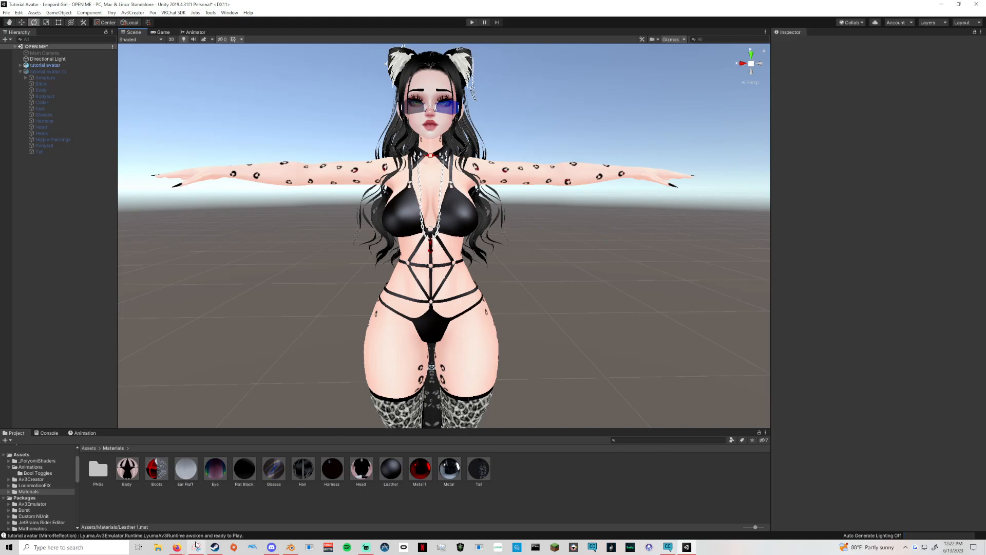
Switch to Firefox, open YouTube in a new tab and open the VR Avatar Tutorials playlist.
click(177, 547)
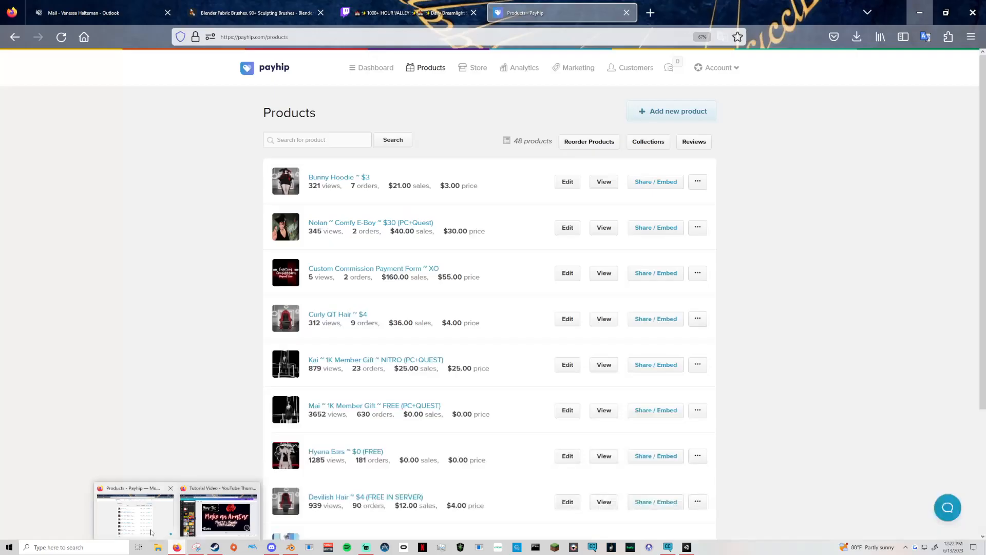
click(151, 532)
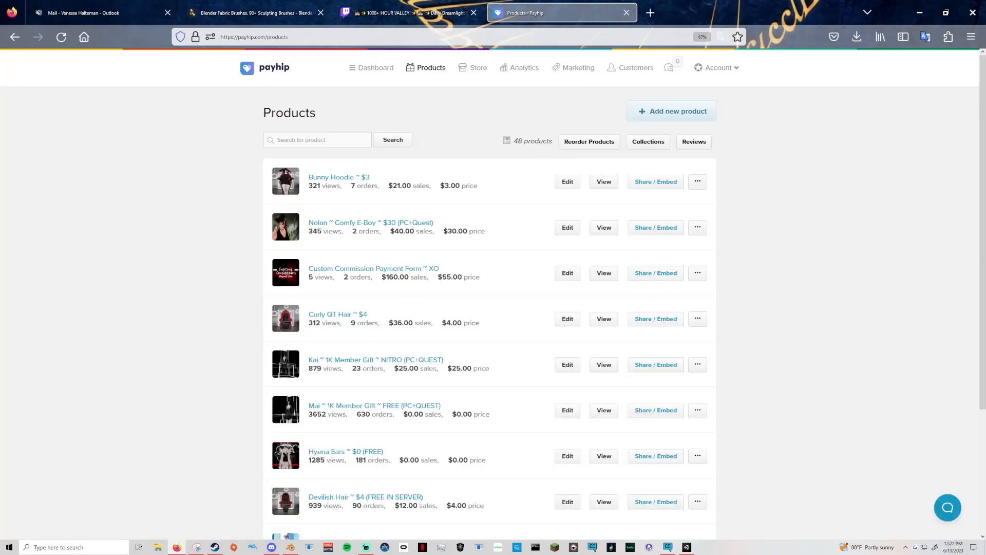
click(650, 12)
click(689, 231)
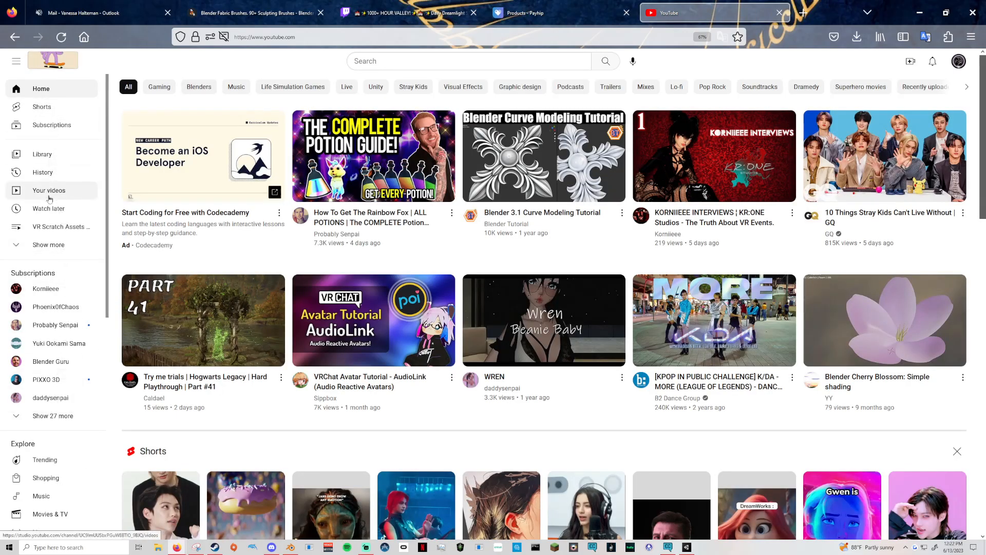
click(48, 245)
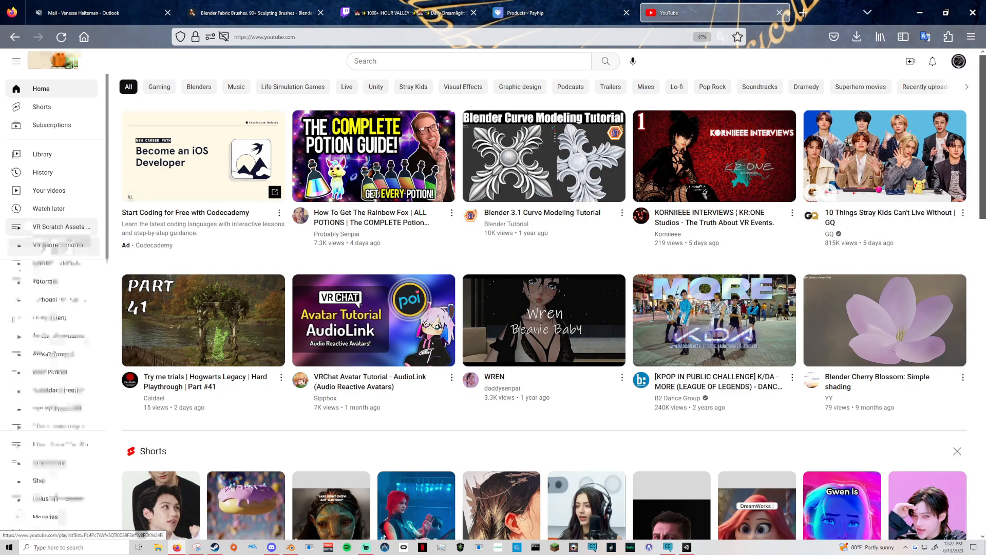
click(51, 245)
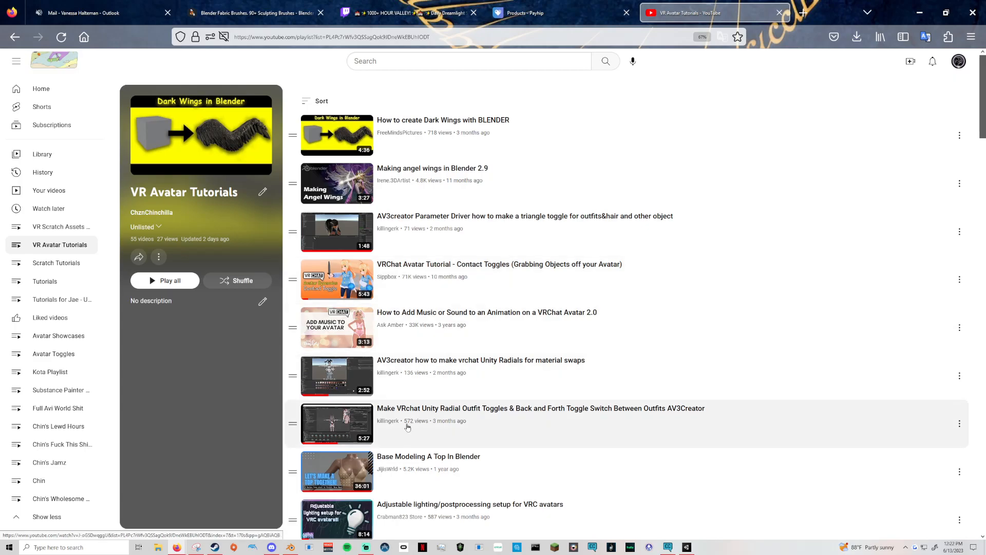
Open the killingerk channel from the playlist and look through its created playlists.
click(392, 424)
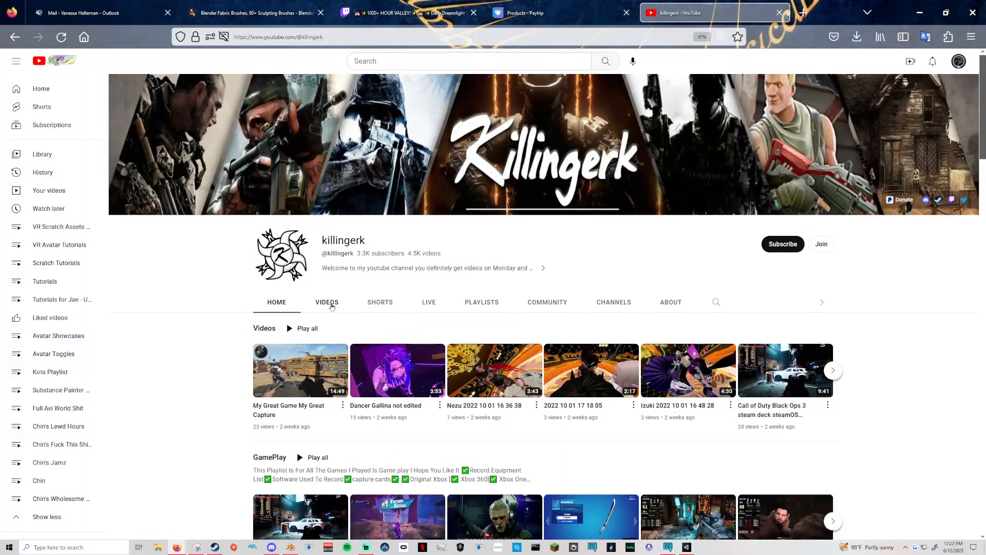
click(332, 305)
click(466, 310)
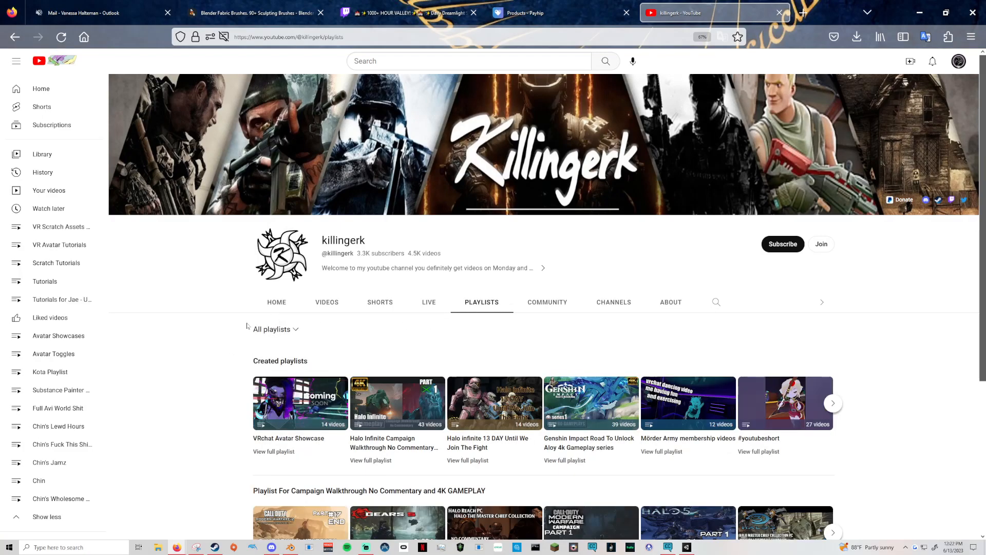
scroll(247, 326, down, 4)
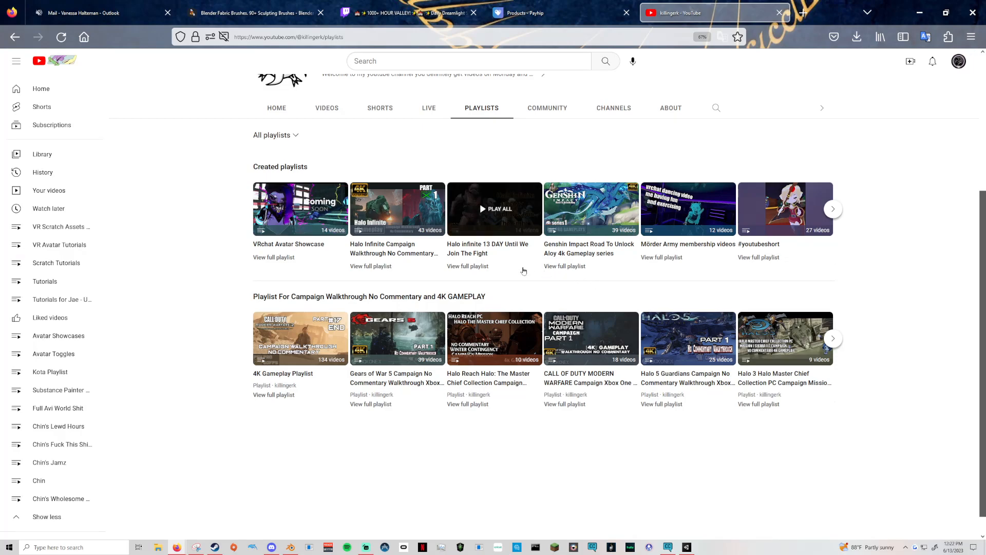
click(838, 209)
click(840, 210)
click(840, 210)
click(840, 210)
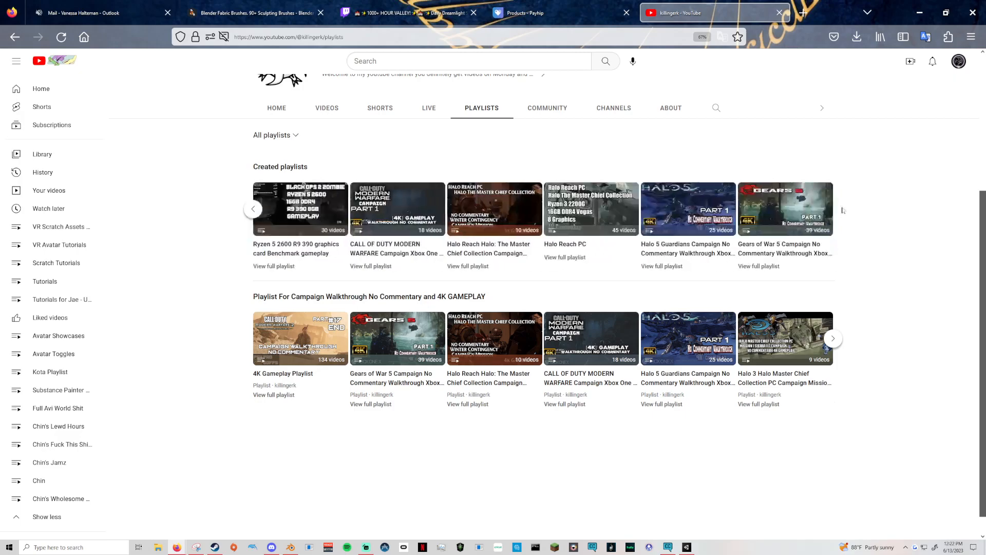
Browse the killingerk channel's uploaded videos for the AV3creator tutorials on radials and parameter drivers.
click(327, 108)
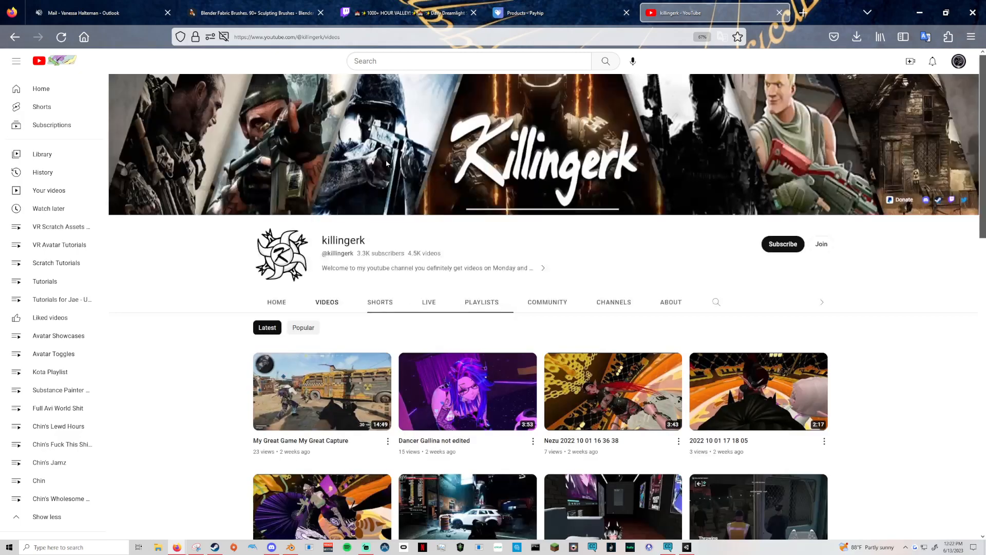
scroll(169, 340, down, 15)
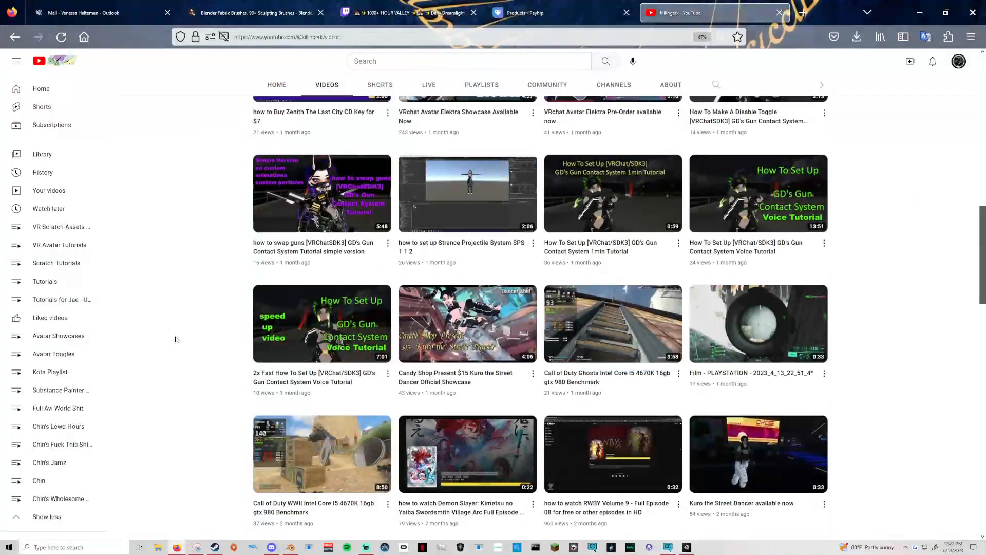
scroll(175, 339, down, 3)
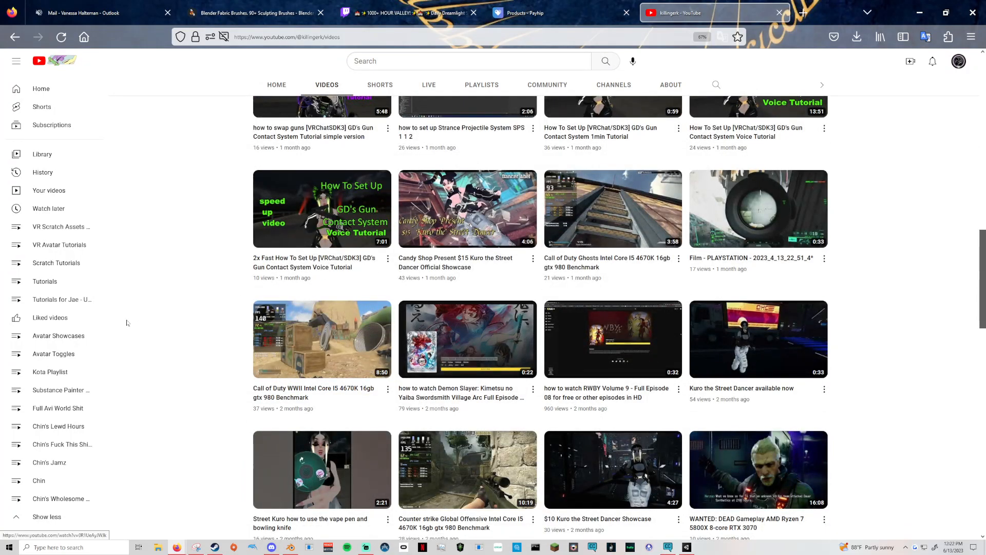
scroll(154, 318, down, 3)
scroll(155, 317, down, 5)
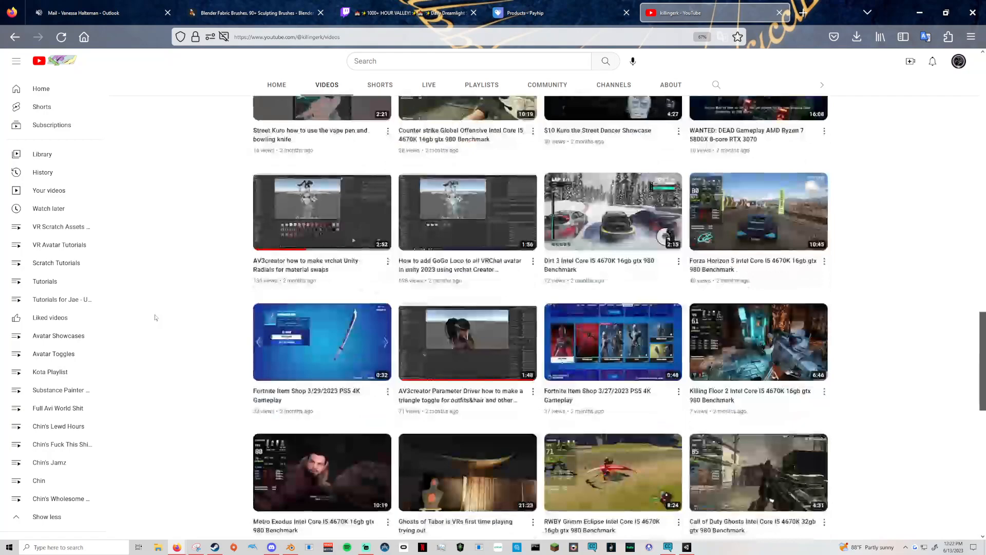
scroll(288, 330, up, 3)
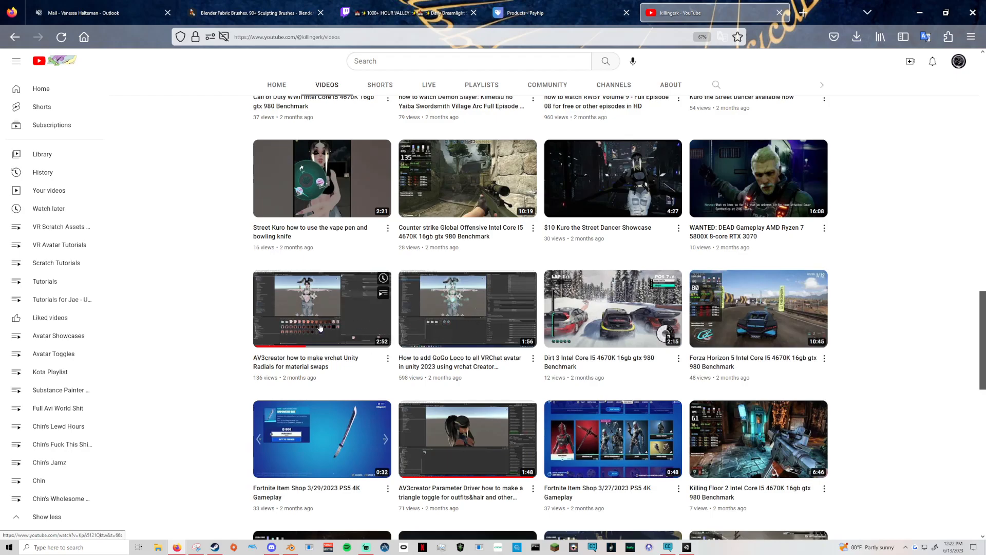
scroll(427, 277, down, 2)
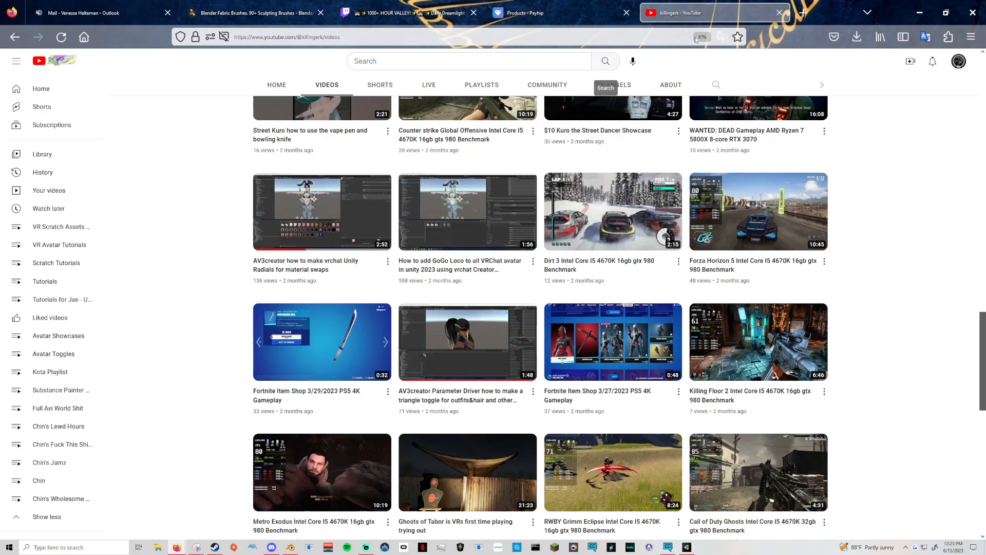
Switch back to the Unity project and bring the avatar's upper body into view.
click(914, 13)
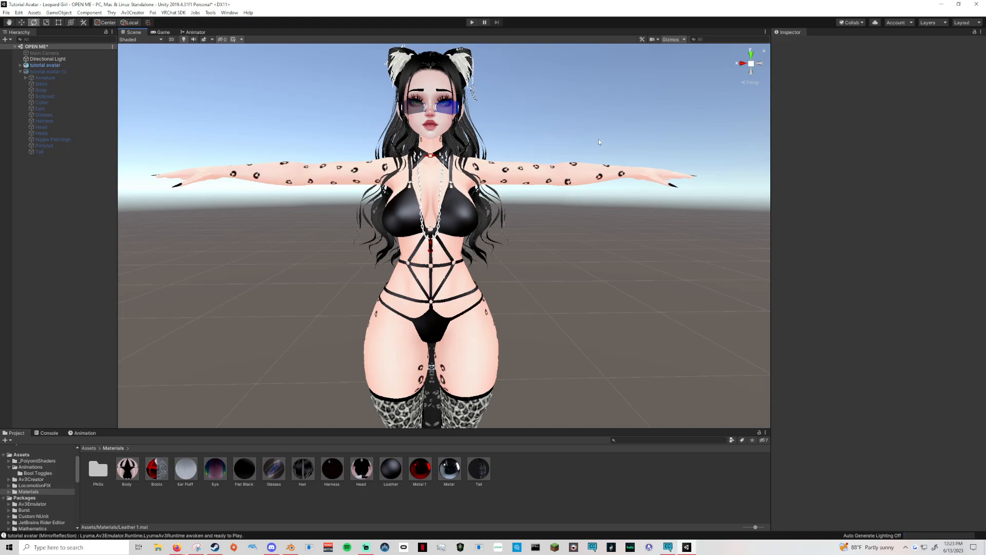
key(e)
right_drag(599, 139, 596, 147)
scroll(595, 139, up, 1)
scroll(595, 147, down, 1)
key(q)
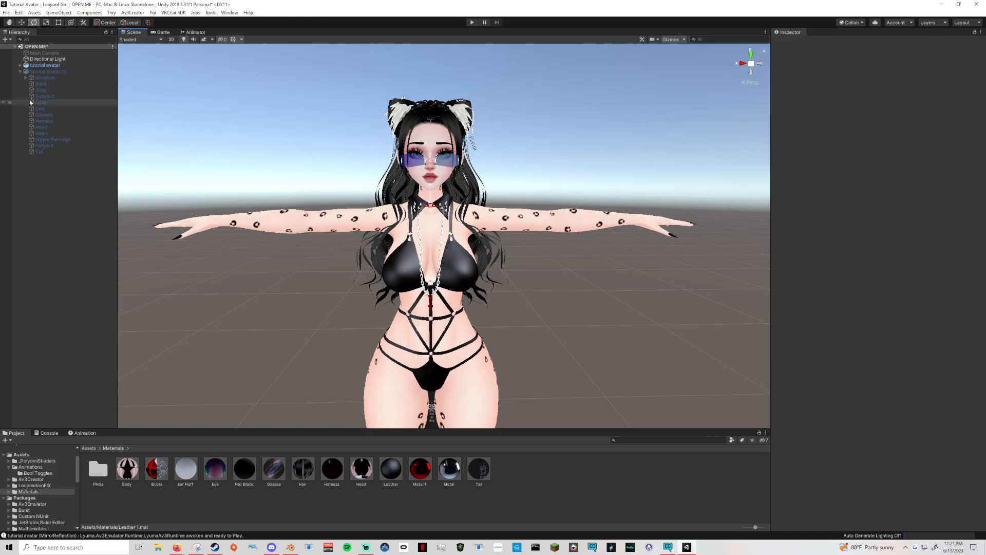
Inspect the disabled tutorial avatar (1) object's components and open the Av3Creator folder in the project assets.
click(20, 71)
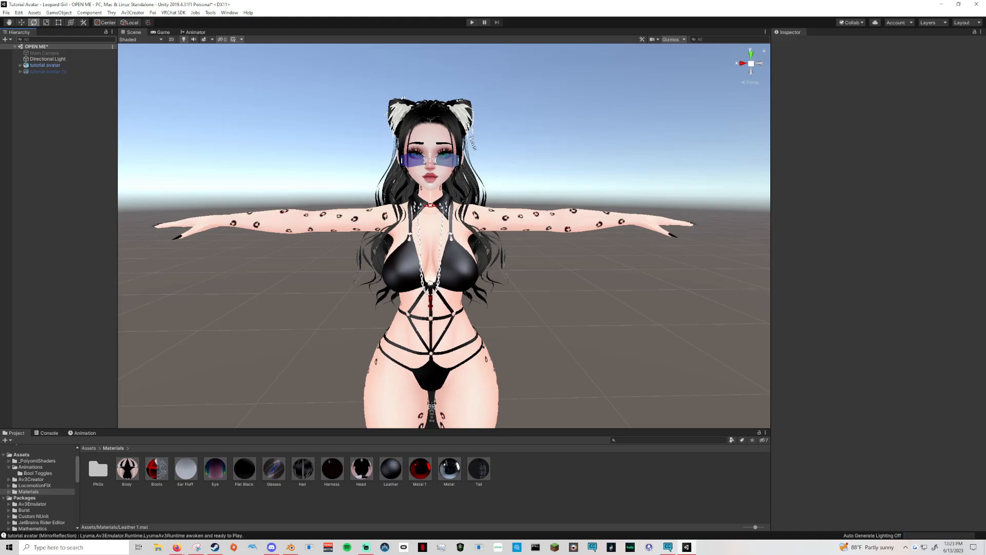
click(52, 71)
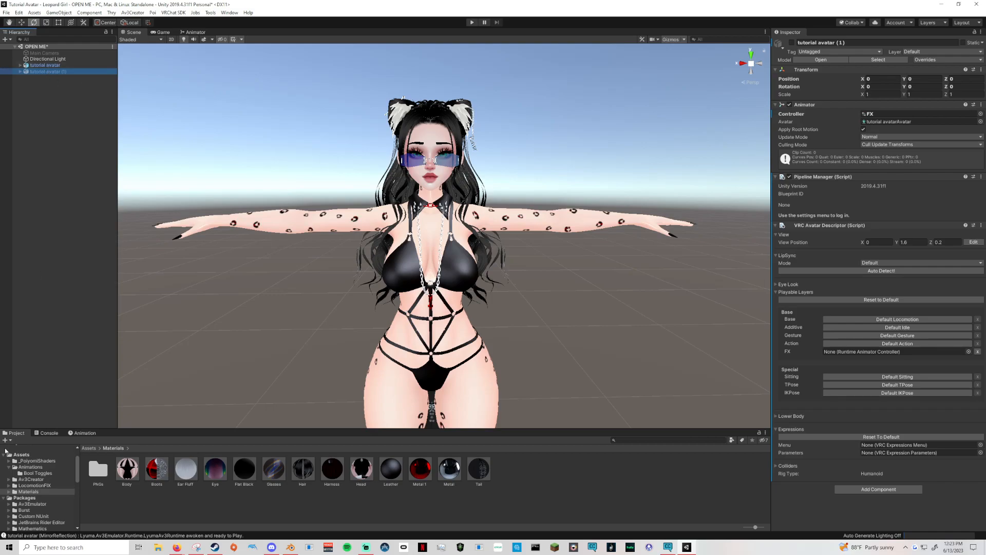
scroll(32, 492, up, 2)
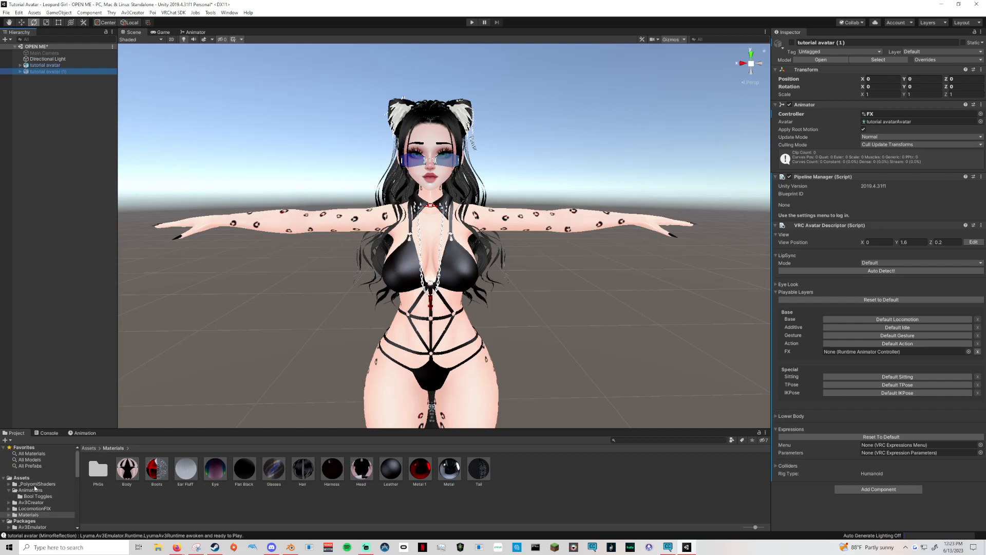
click(9, 490)
click(31, 496)
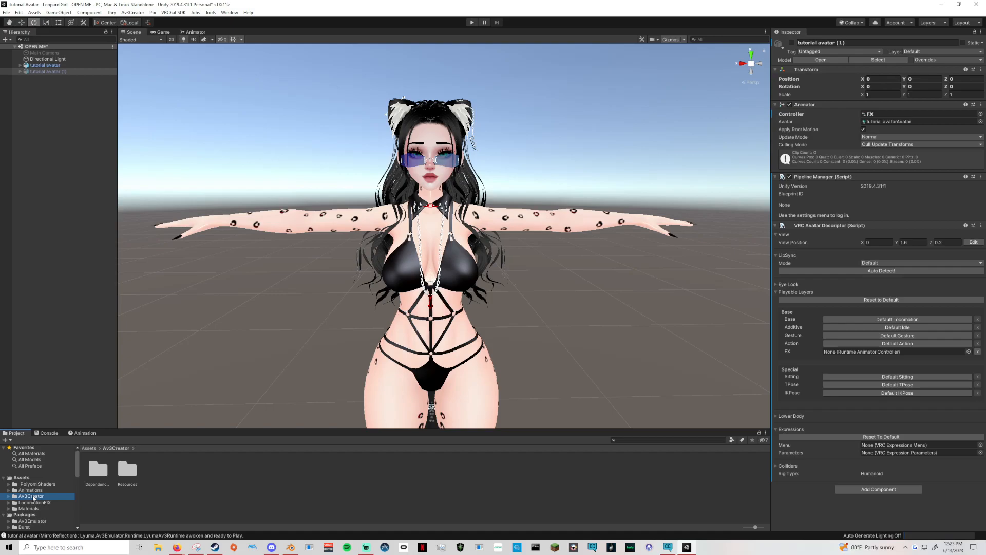
Delete the duplicate tutorial avatar (1) from the scene and open the Animations assets folder.
click(71, 72)
key(Delete)
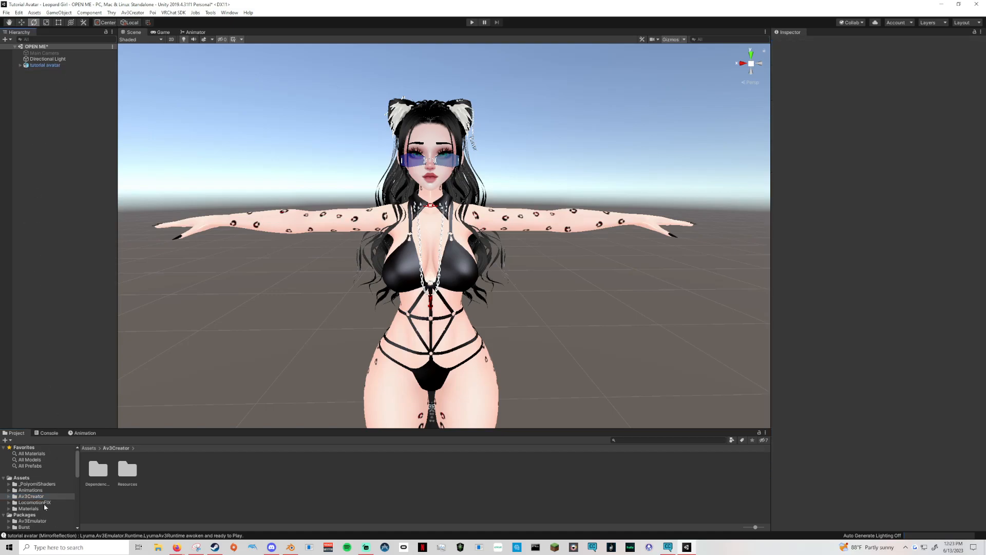
click(36, 490)
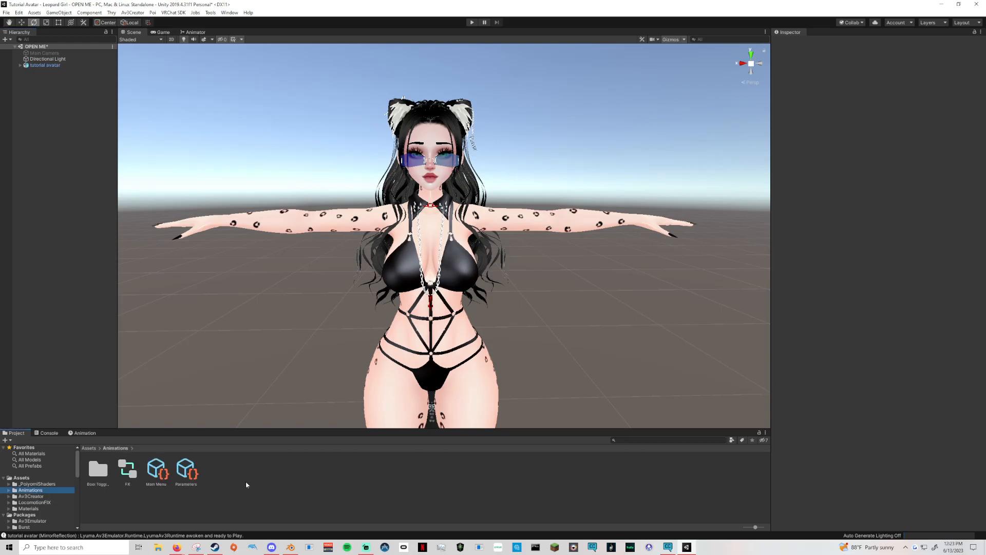
Delete the FX controller and the Main Menu asset from the Animations folder.
click(199, 478)
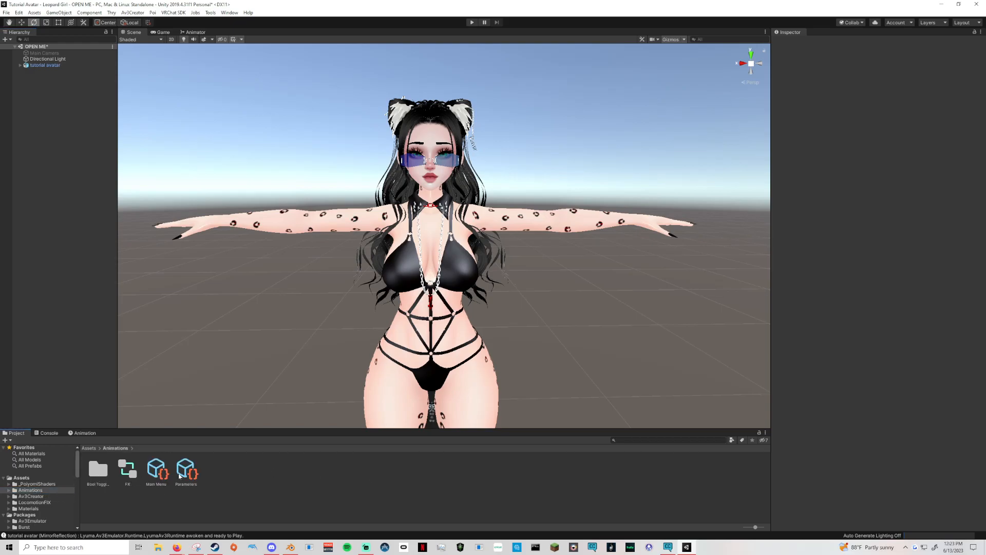
click(128, 470)
key(Delete)
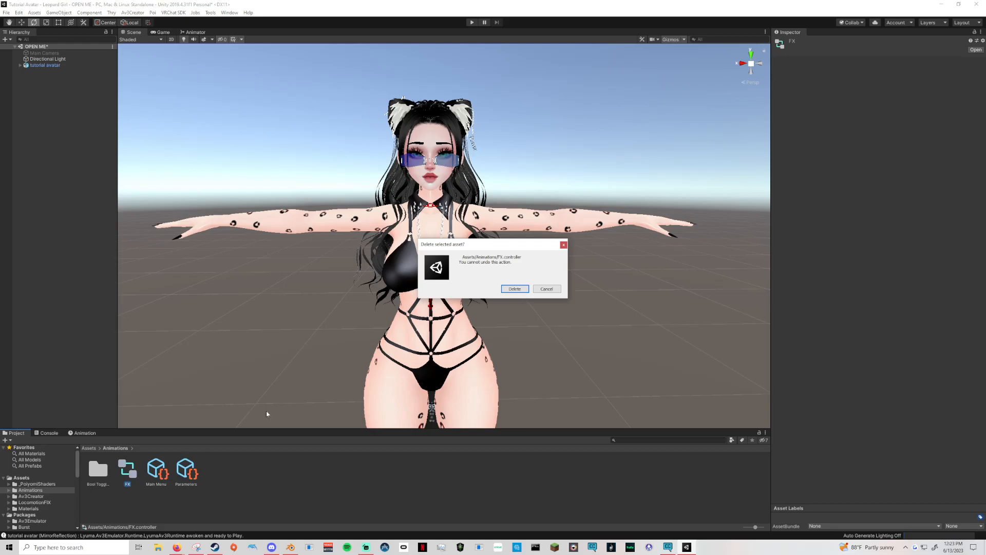
click(515, 289)
key(Delete)
click(515, 288)
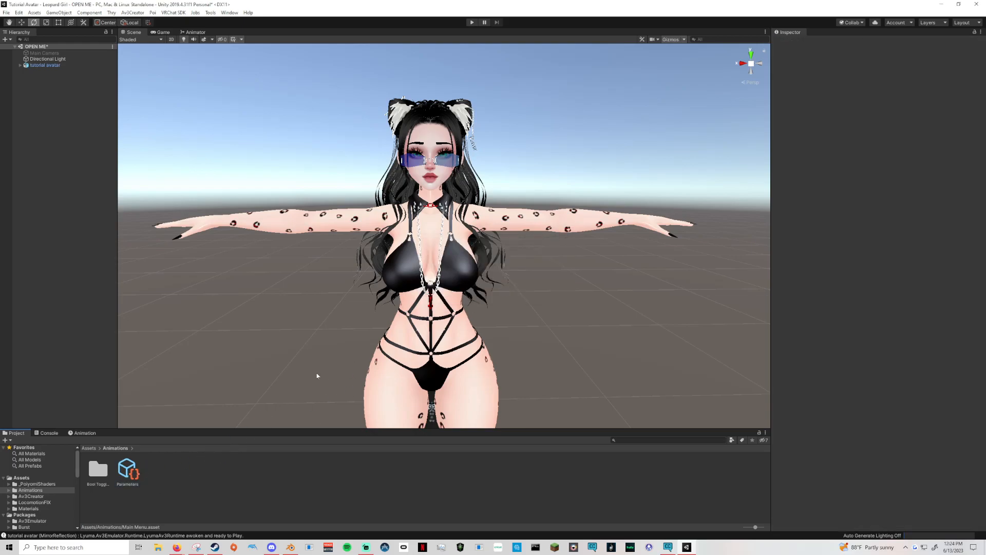
Delete the Parameters asset and the Bool Toggles folder from the Animations folder.
click(124, 470)
key(Delete)
click(515, 289)
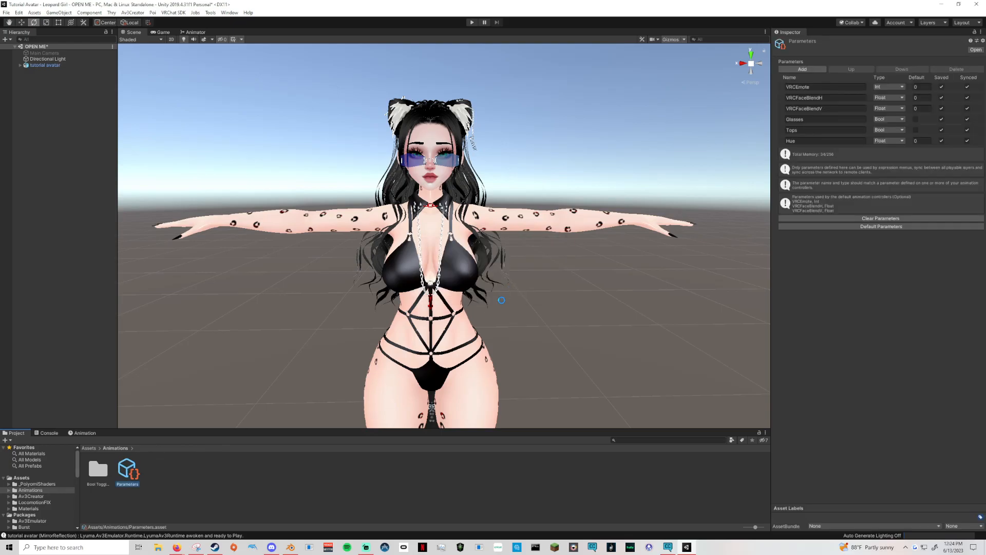
key(Delete)
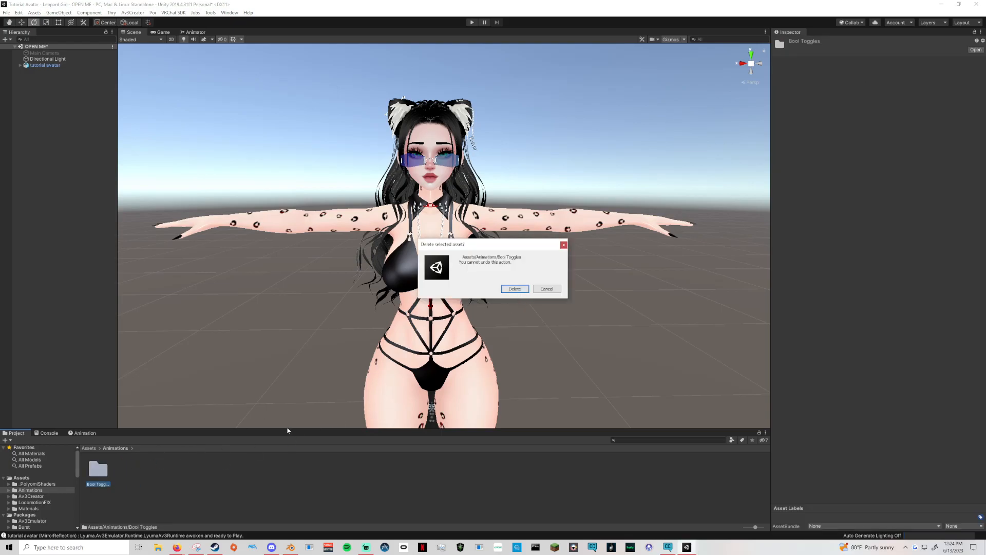
click(518, 290)
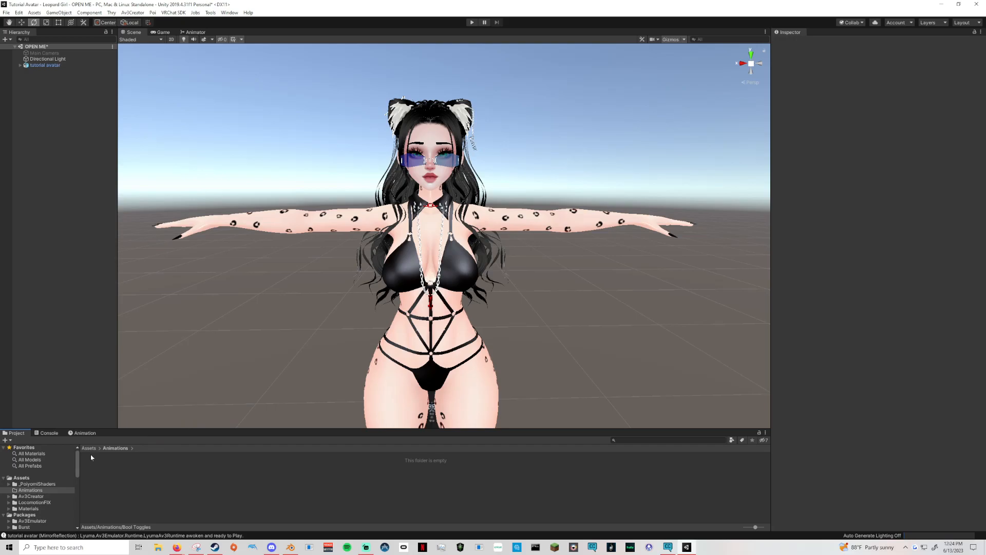
Delete the emptied Animations folder from the project's Assets.
click(89, 448)
click(128, 470)
key(Delete)
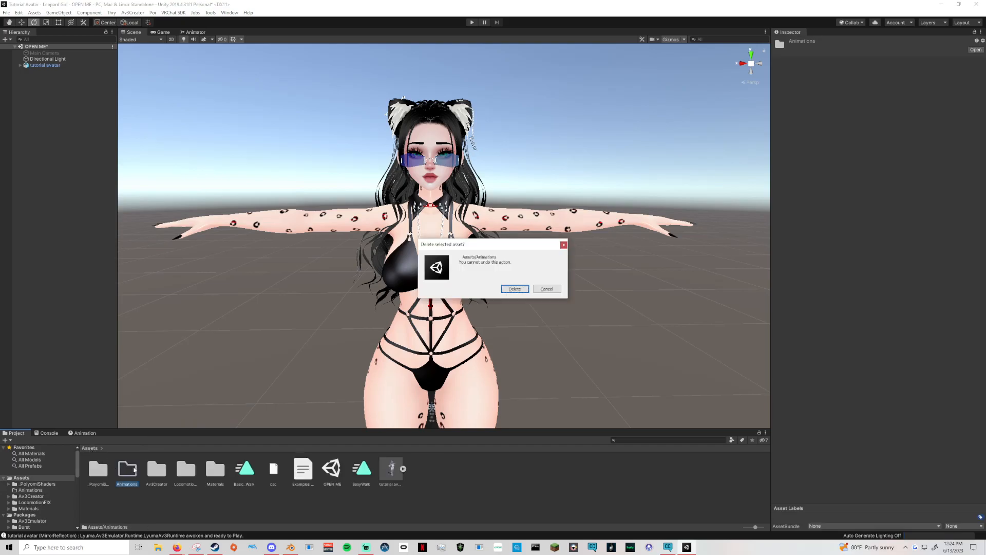
click(524, 290)
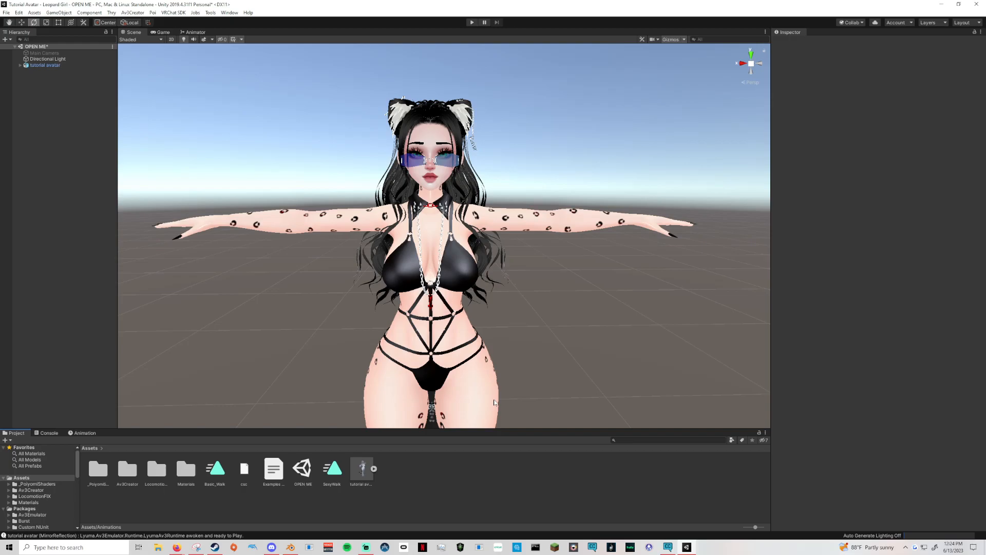
Select the tutorial avatar, open Av3Creator's Advanced Toggle Creator, and dock its window alongside the Inspector.
click(27, 65)
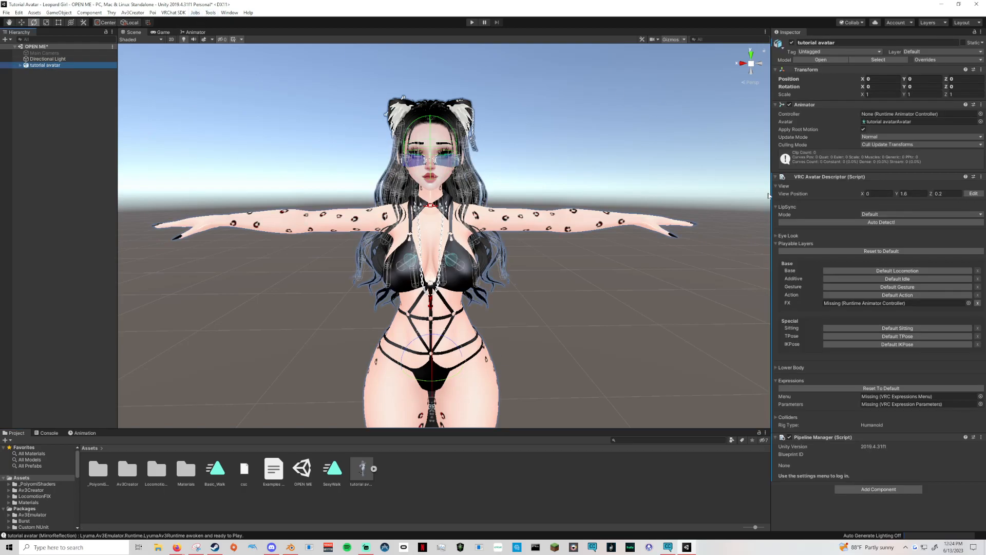
click(821, 177)
click(210, 13)
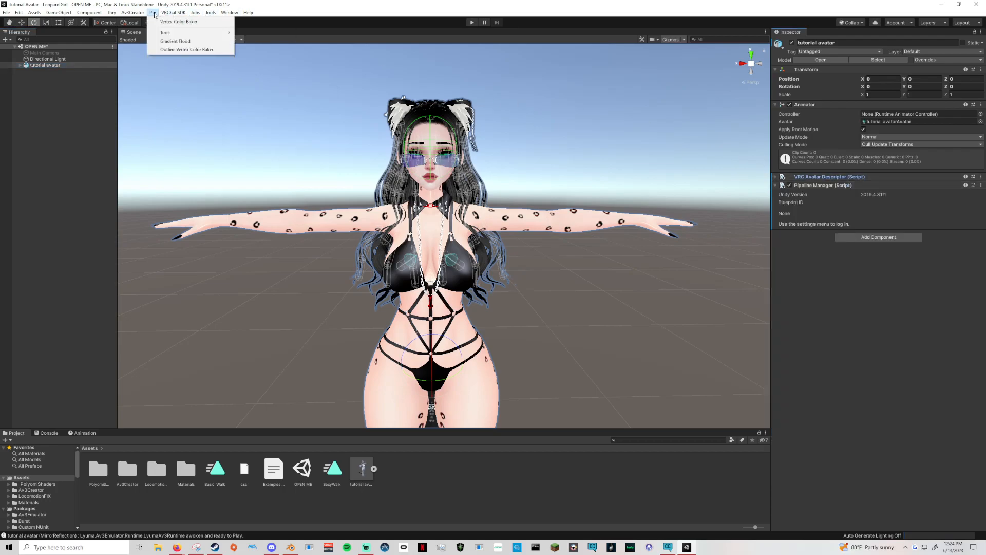
mouse_move(126, 14)
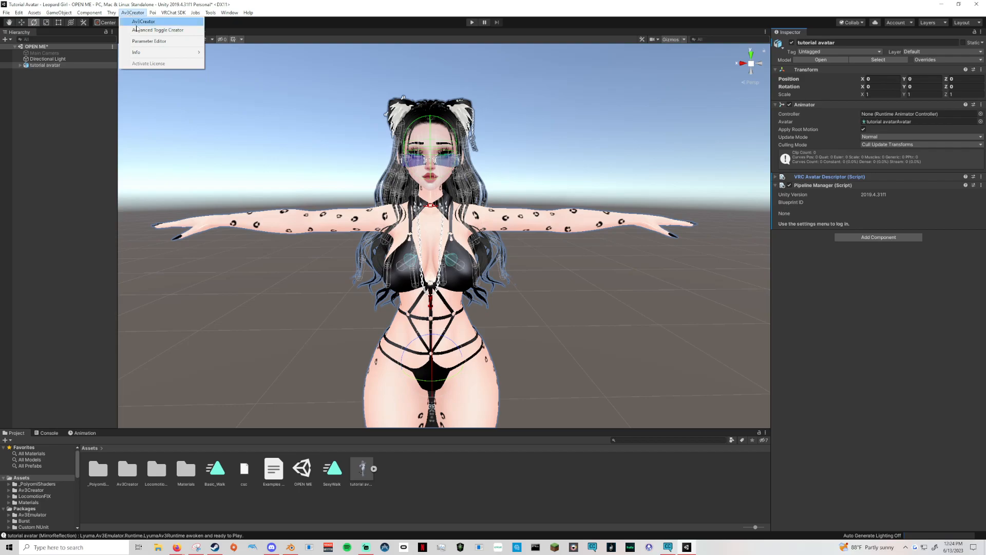
click(157, 30)
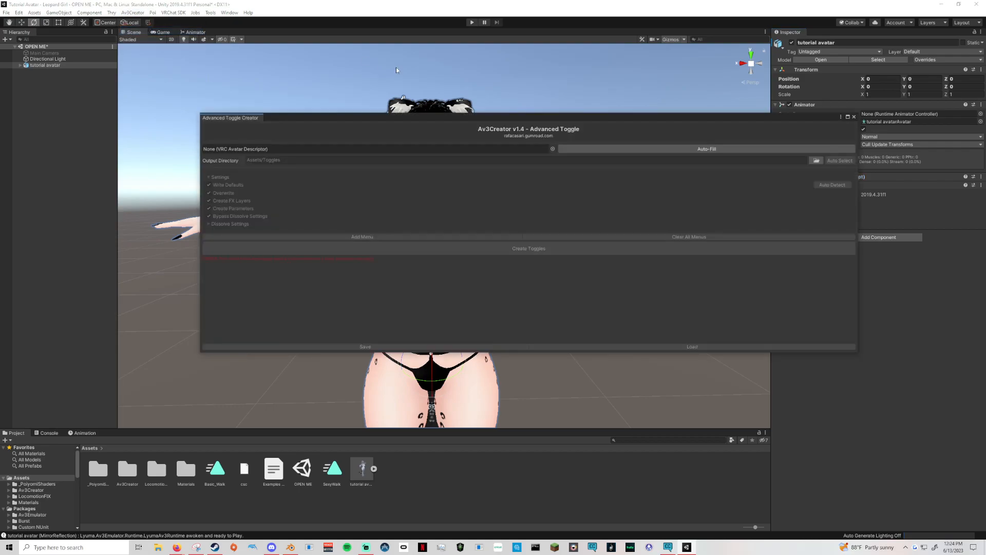
drag(230, 118, 827, 33)
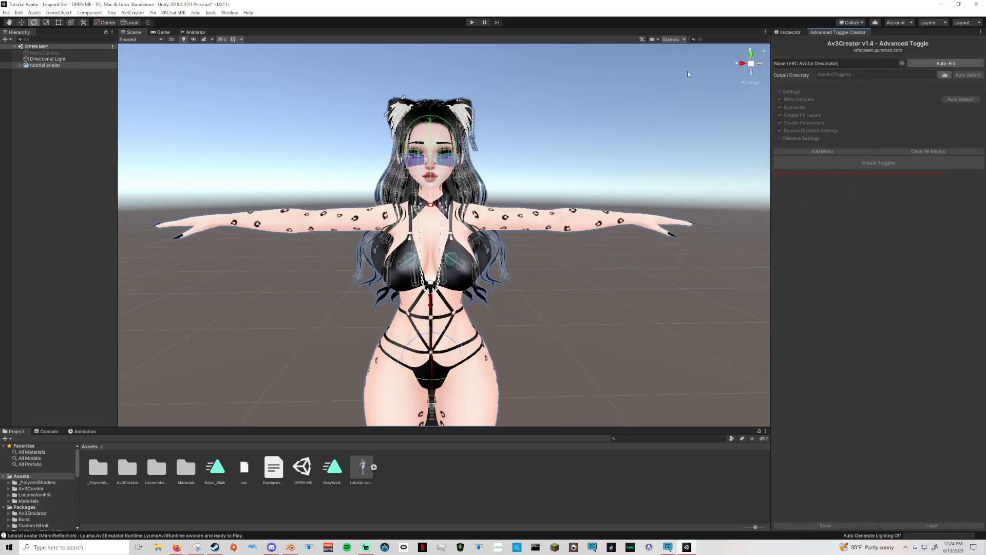
Examine the tutorial avatar's VRC Avatar Descriptor settings and find that component among those that can be added.
click(45, 65)
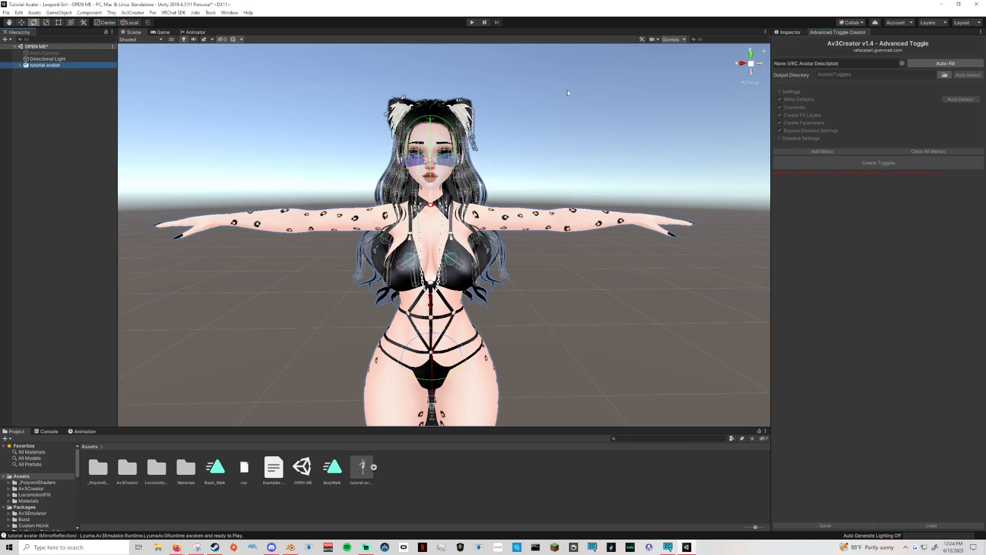
click(790, 31)
click(785, 177)
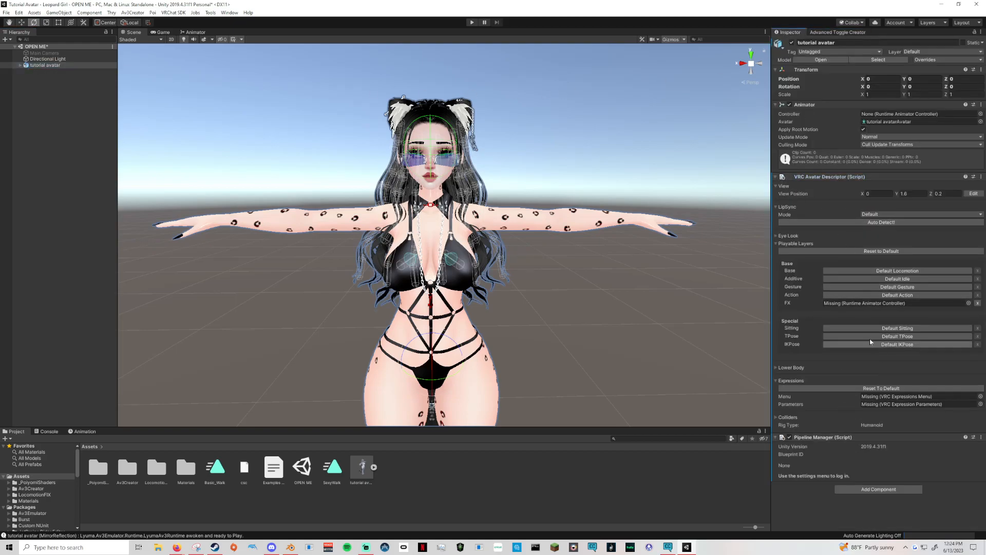
click(775, 177)
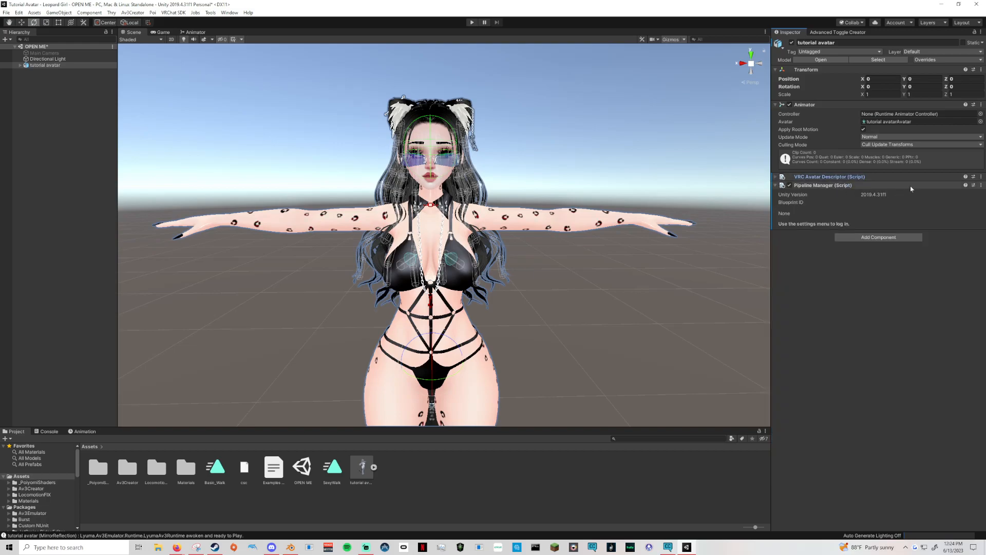
click(884, 237)
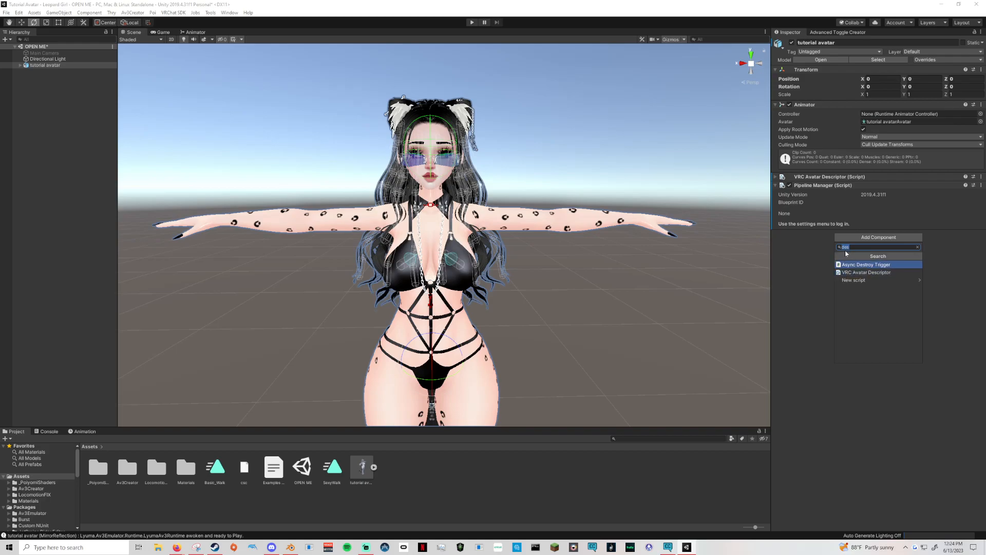
click(855, 272)
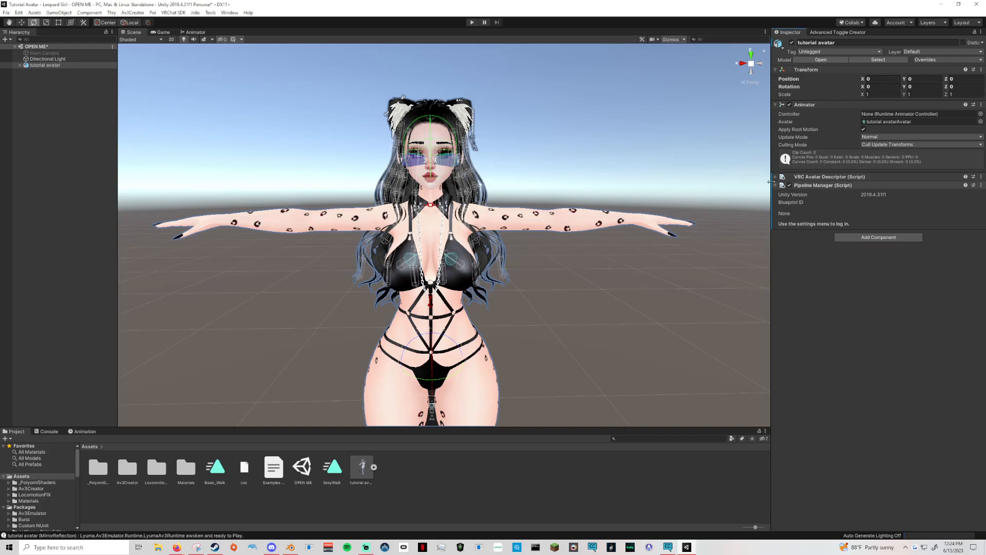
click(832, 176)
middle_drag(607, 133, 647, 242)
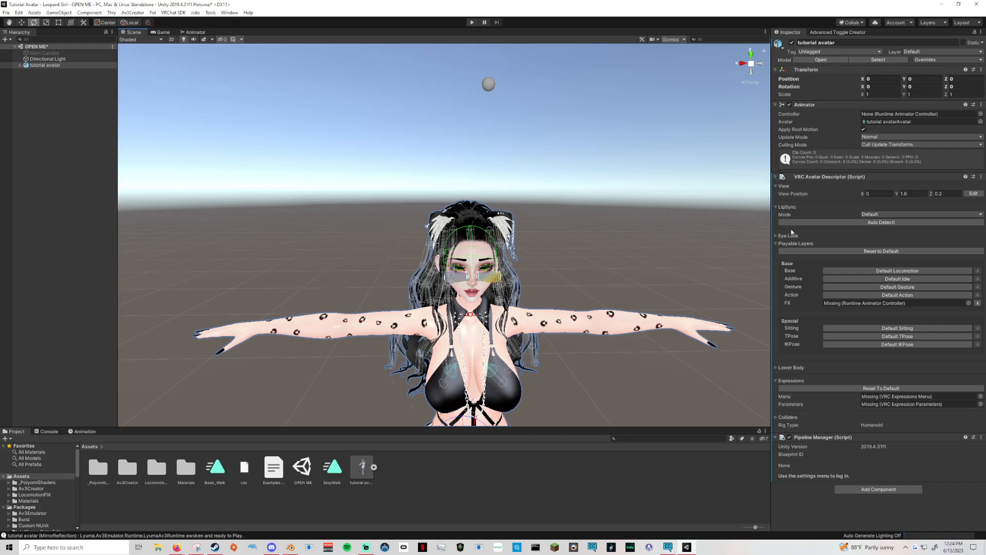
middle_drag(684, 261, 655, 138)
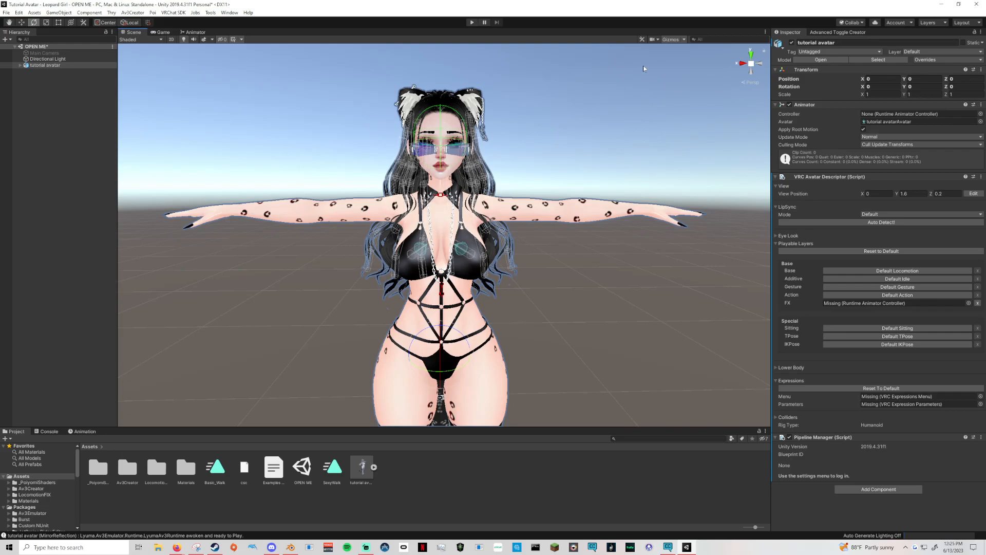
Auto-fill the avatar descriptor in the Advanced Toggle Creator and auto-fix the missing FX controller, parameters and main menu.
click(822, 32)
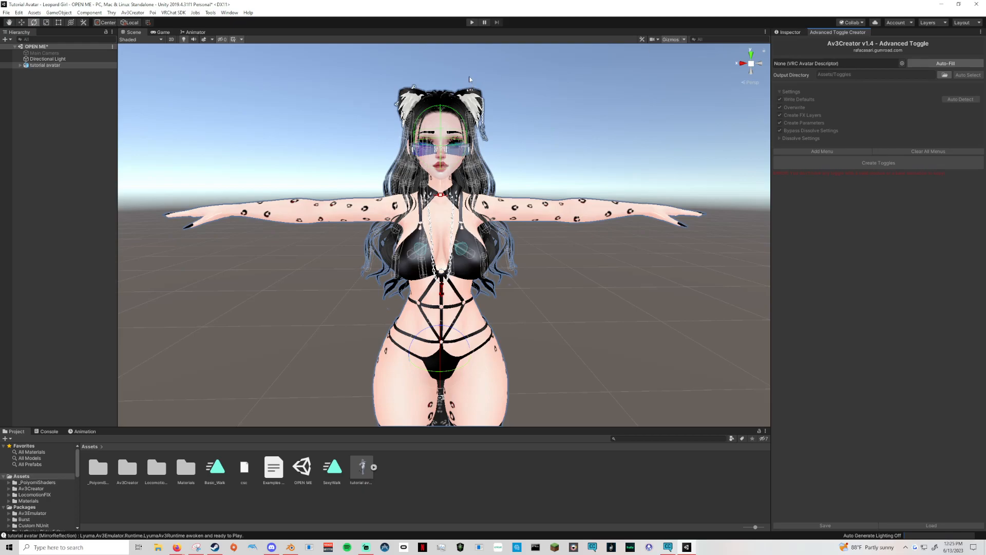
click(946, 63)
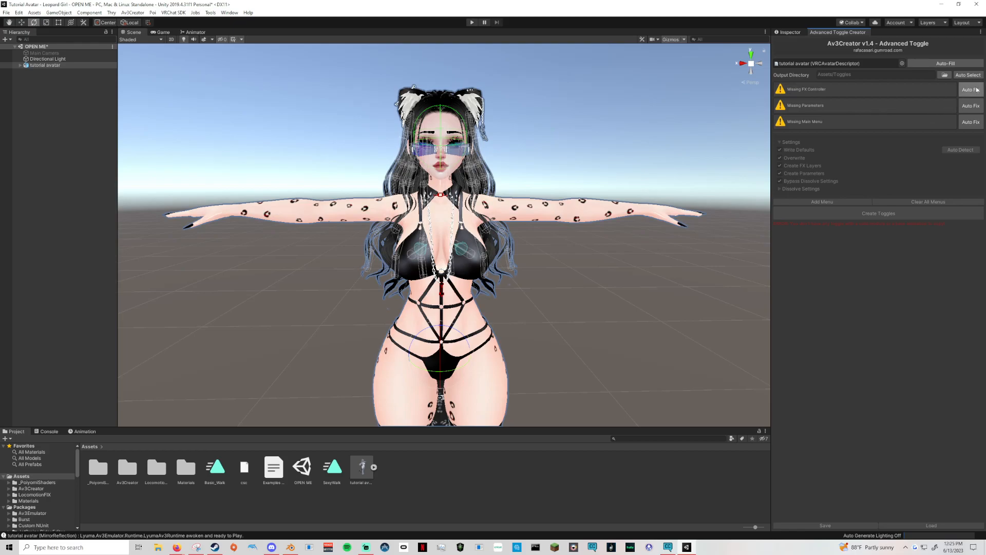
click(970, 90)
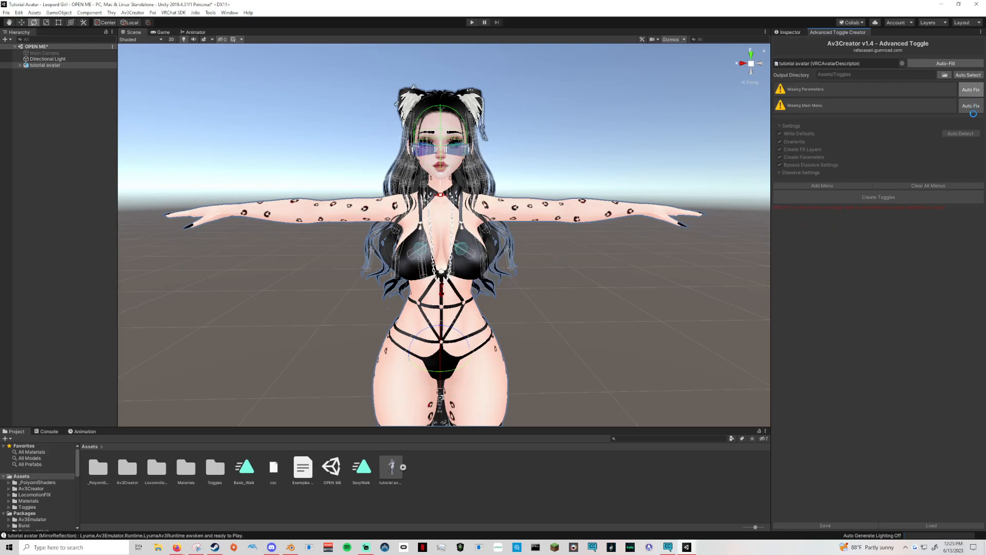
click(970, 89)
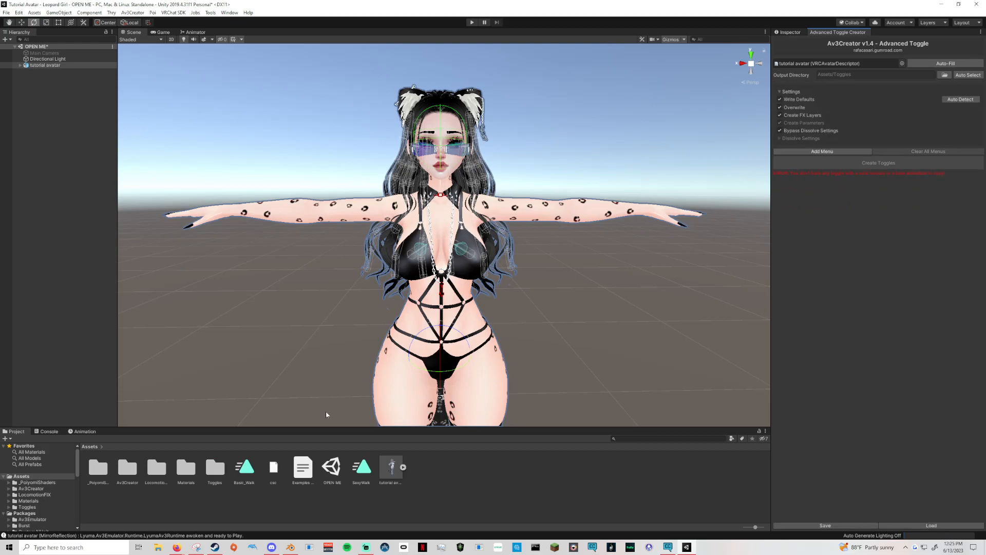
Check the generated Toggles assets folder and its Layers subfolder, and create a folder named Animations inside Toggles.
double_click(127, 468)
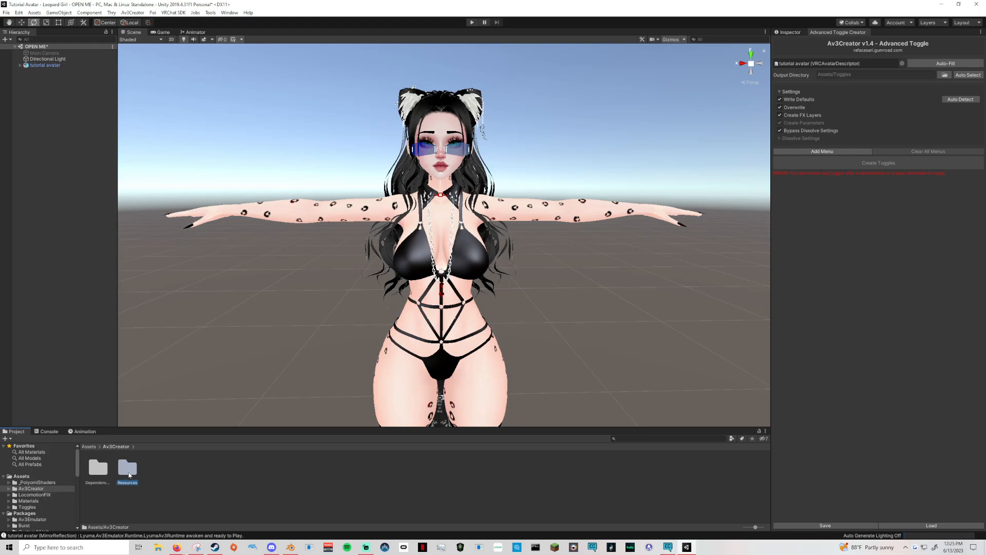
click(86, 447)
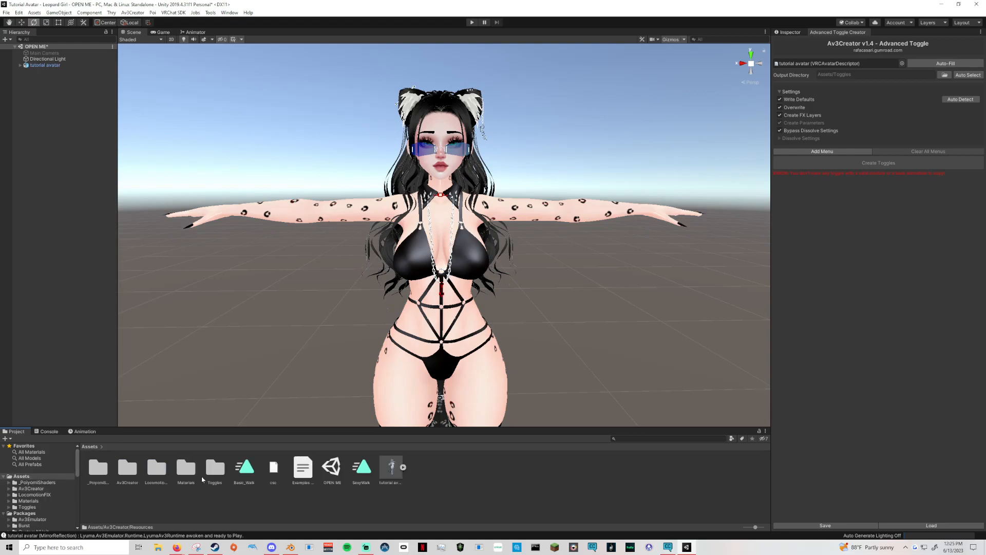
double_click(215, 468)
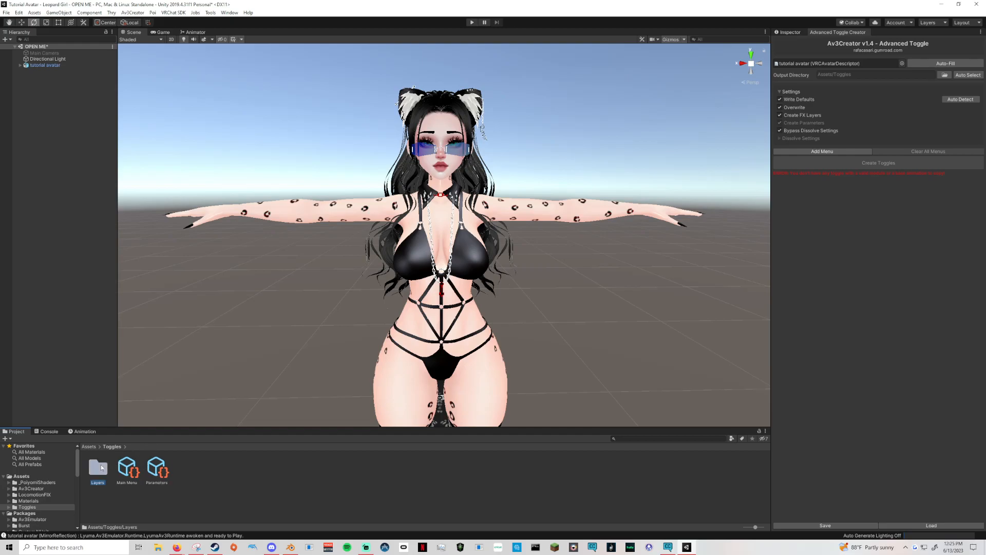
double_click(98, 467)
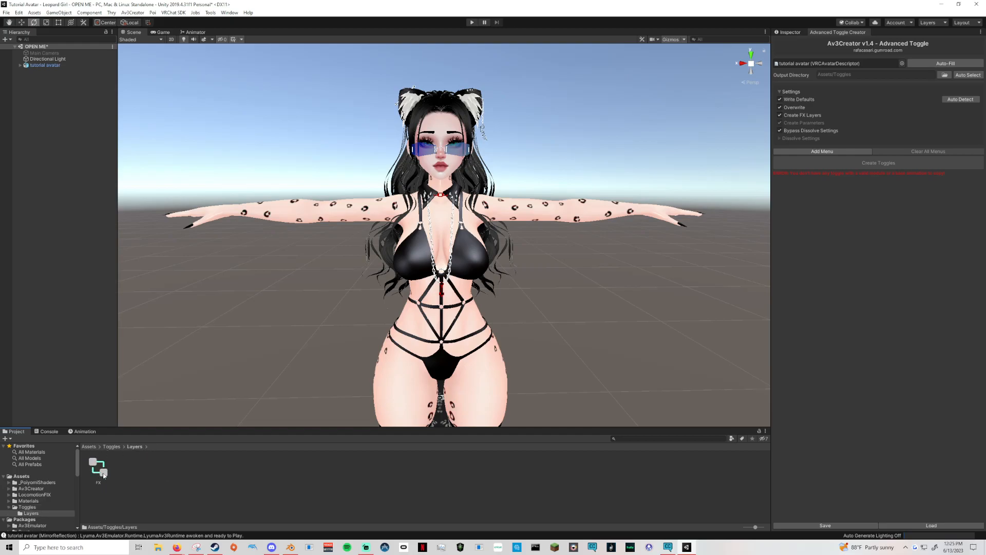
click(112, 446)
right_click(190, 468)
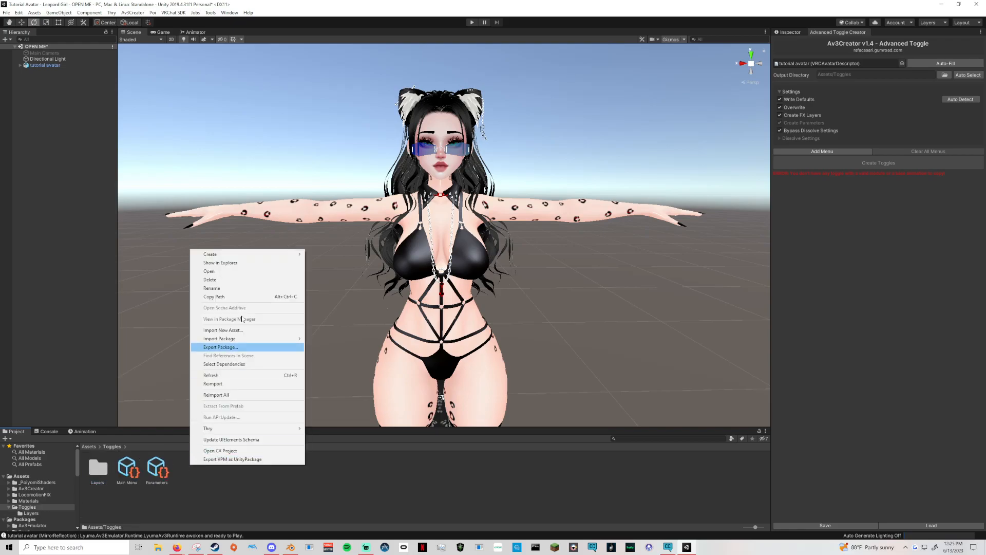
mouse_move(257, 254)
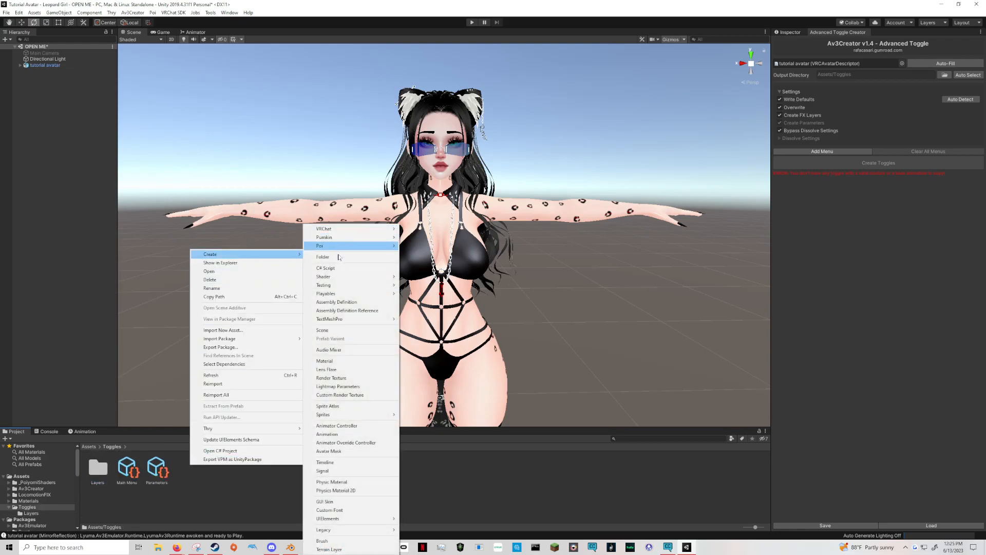
click(324, 257)
text(Animations)
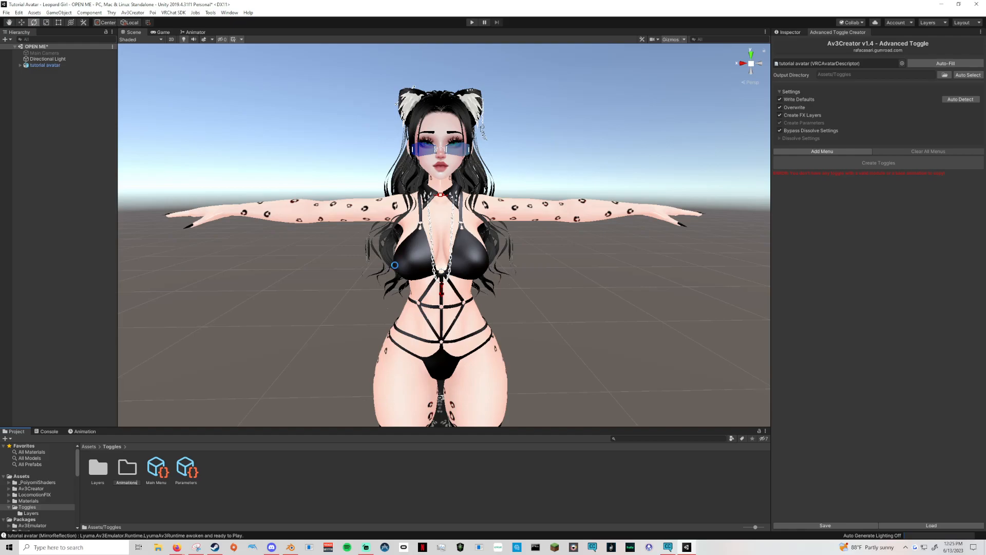
key(Return)
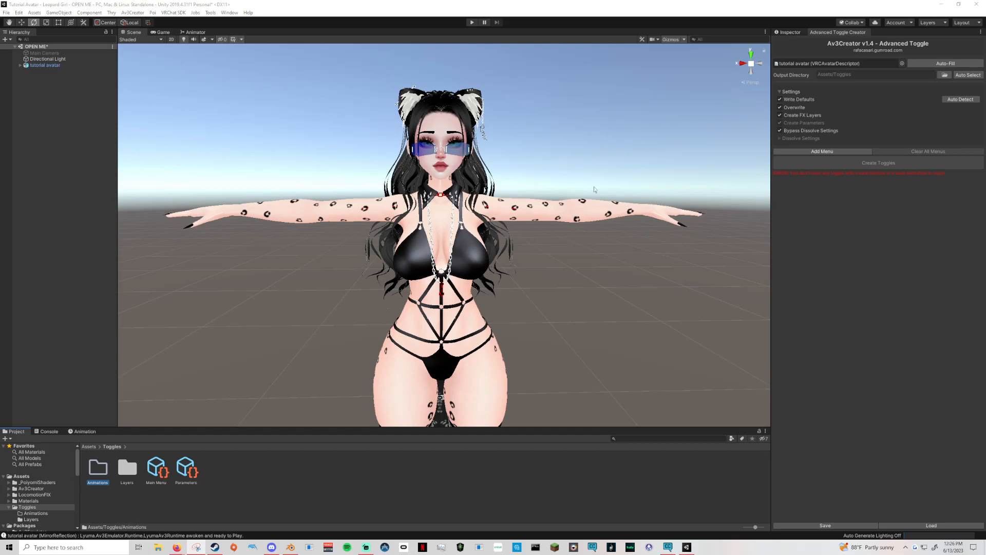
Add a toggle menu, expand its settings, and check which target menus are available for it.
click(826, 152)
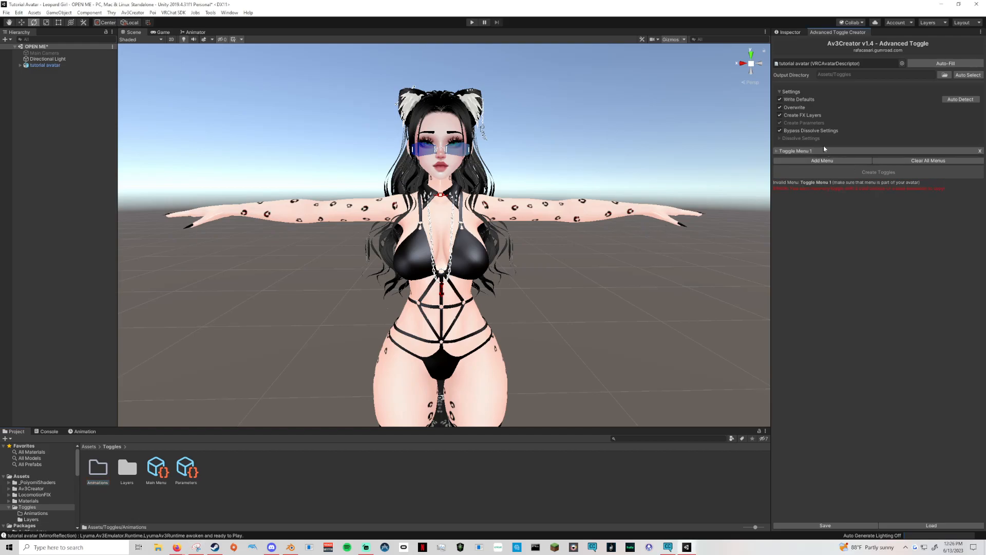
click(778, 153)
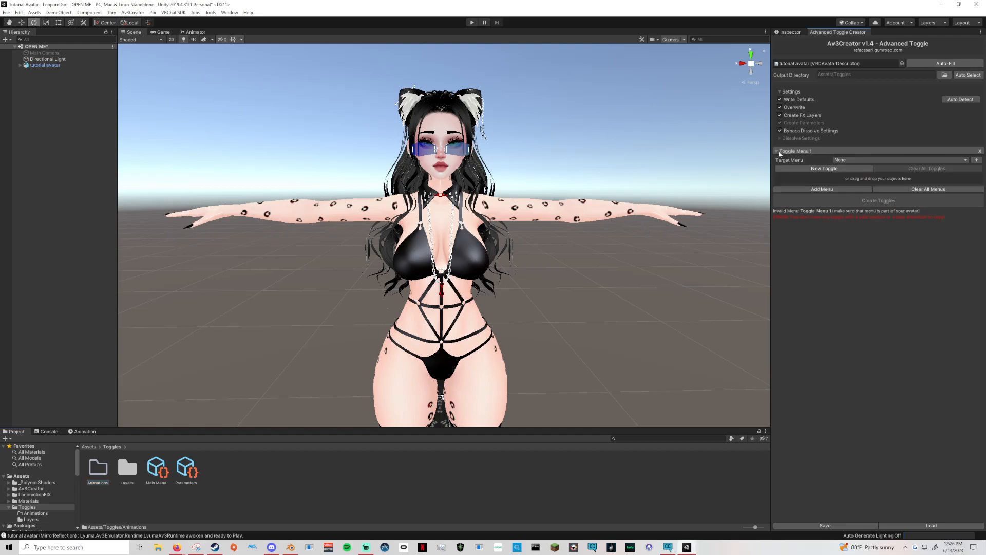
click(872, 160)
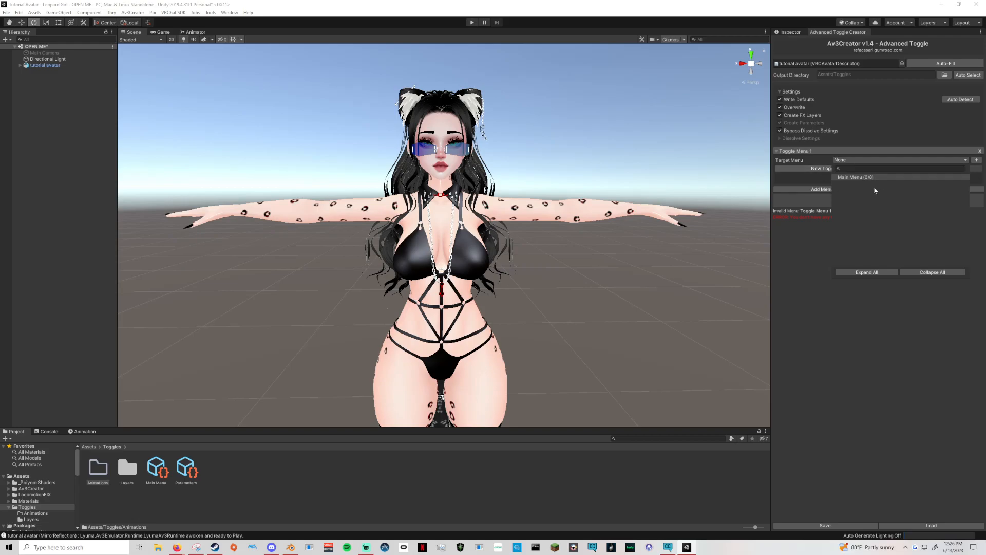
click(824, 225)
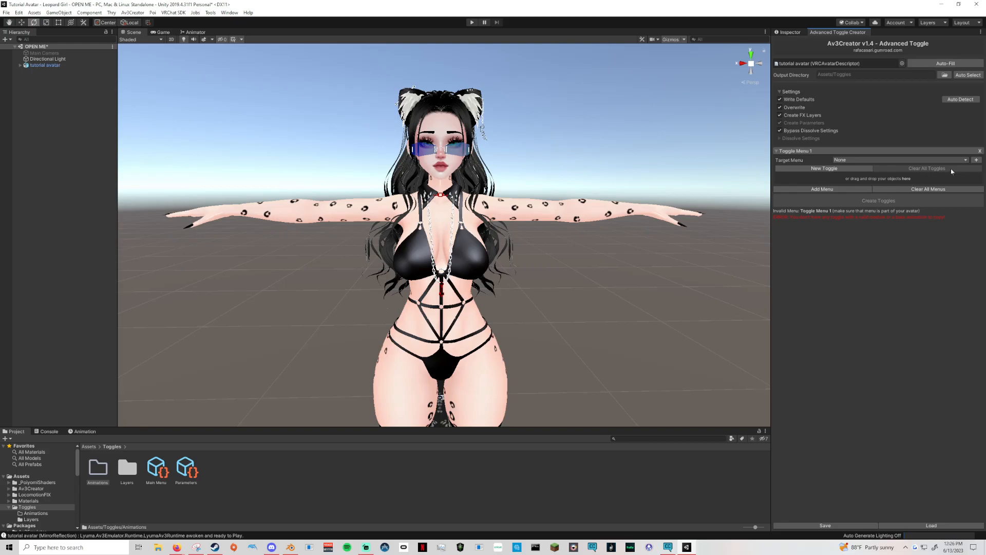
Create a target menu named Accessories with Main Menu as its parent, saving it in the Toggles/Animations folder.
click(977, 160)
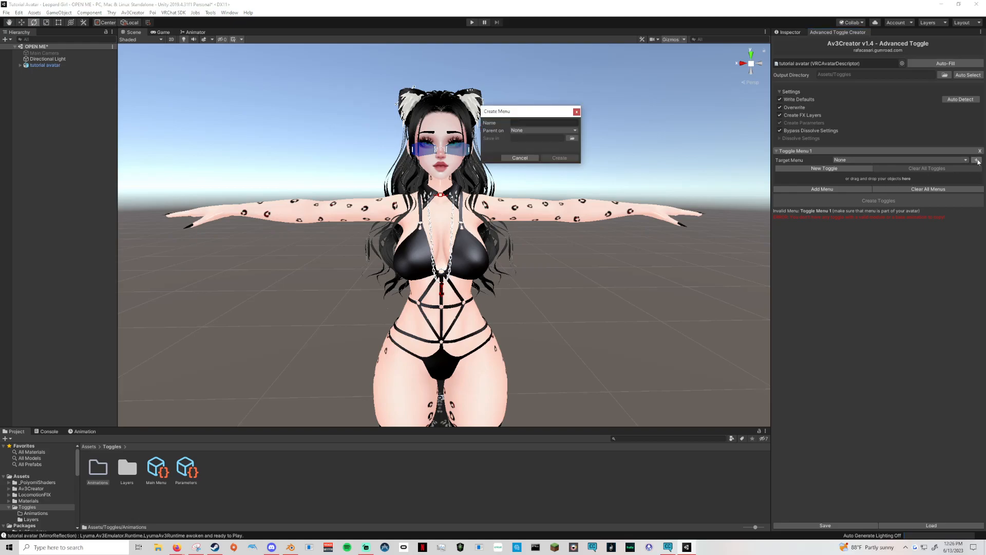
text(Accessories)
click(544, 130)
click(591, 149)
click(573, 139)
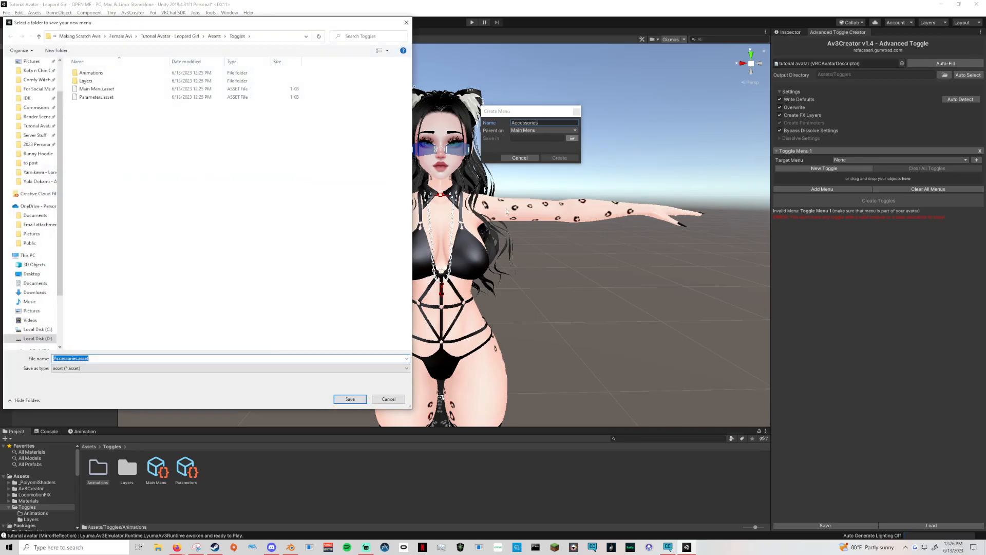
double_click(89, 73)
click(350, 399)
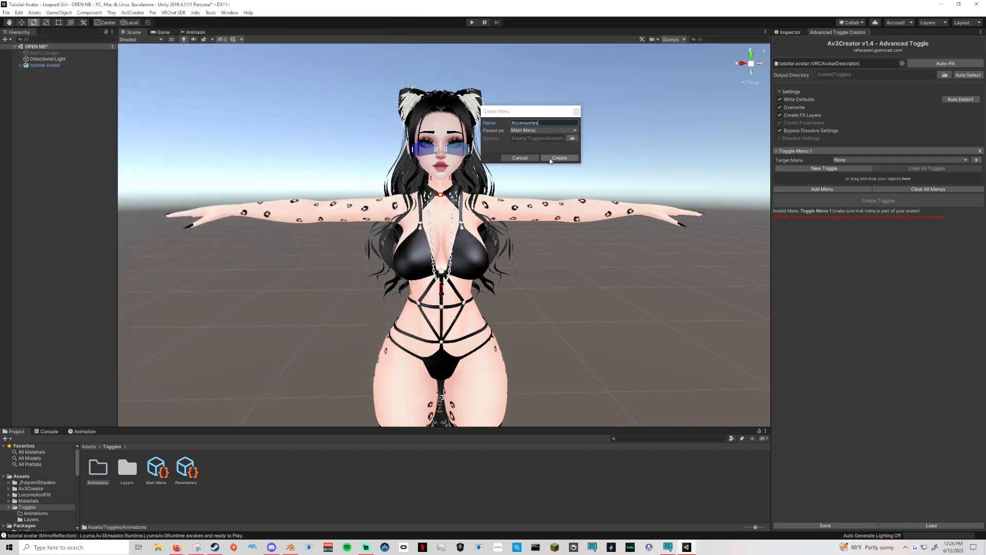
key(Return)
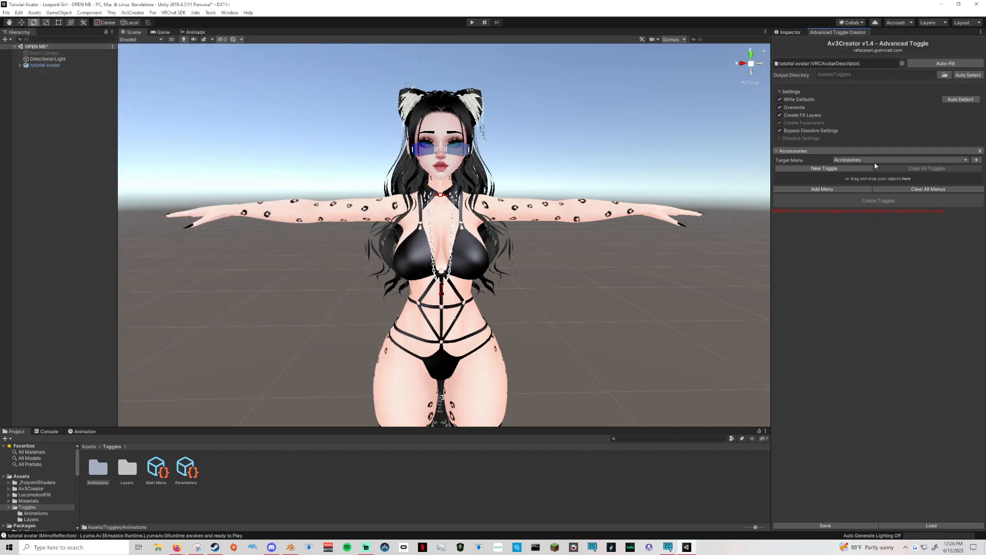
Add a new toggle to the Accessories menu and name it Glasses.
click(784, 169)
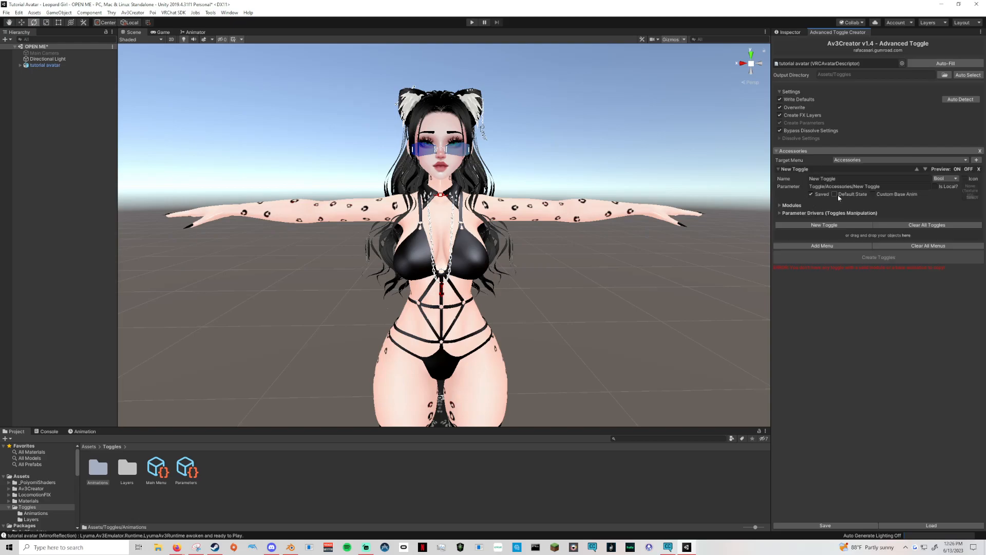
click(822, 178)
text(Glasses)
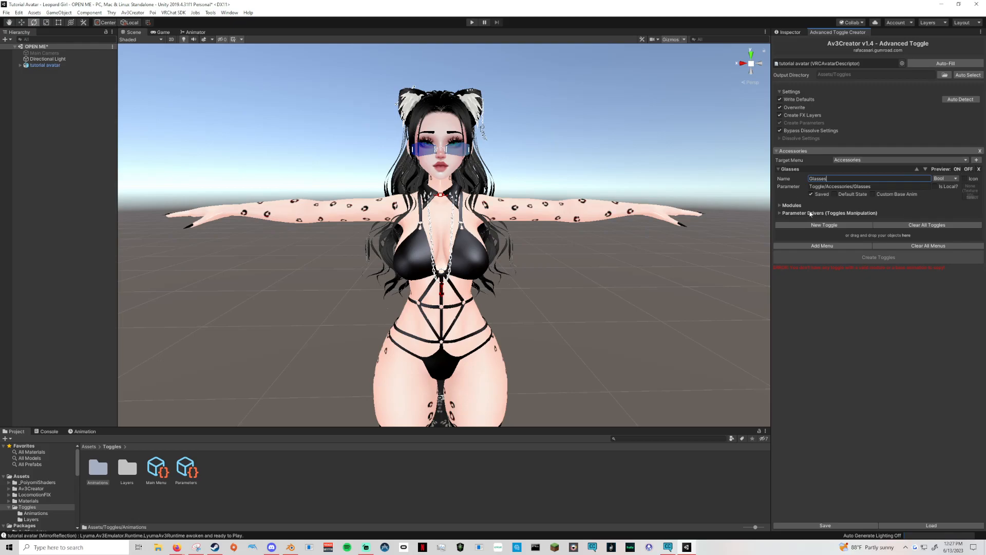
Add a Toggle Objects module to the Glasses toggle and expand its object settings.
click(782, 205)
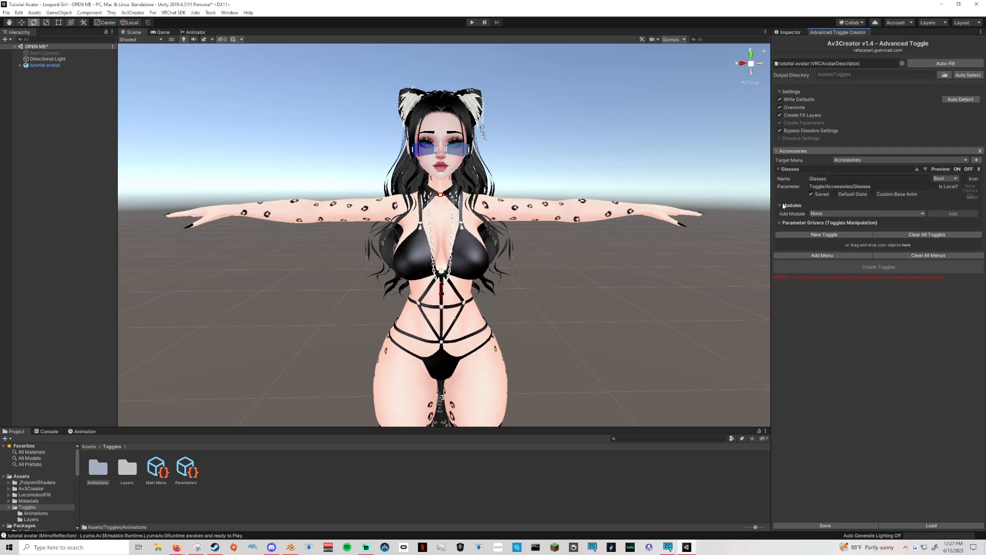
click(820, 214)
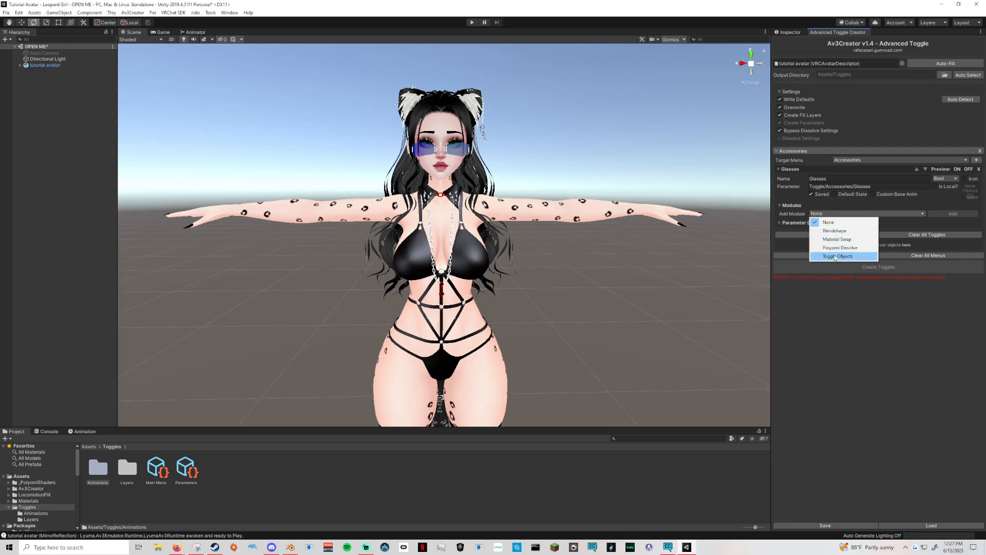
click(835, 256)
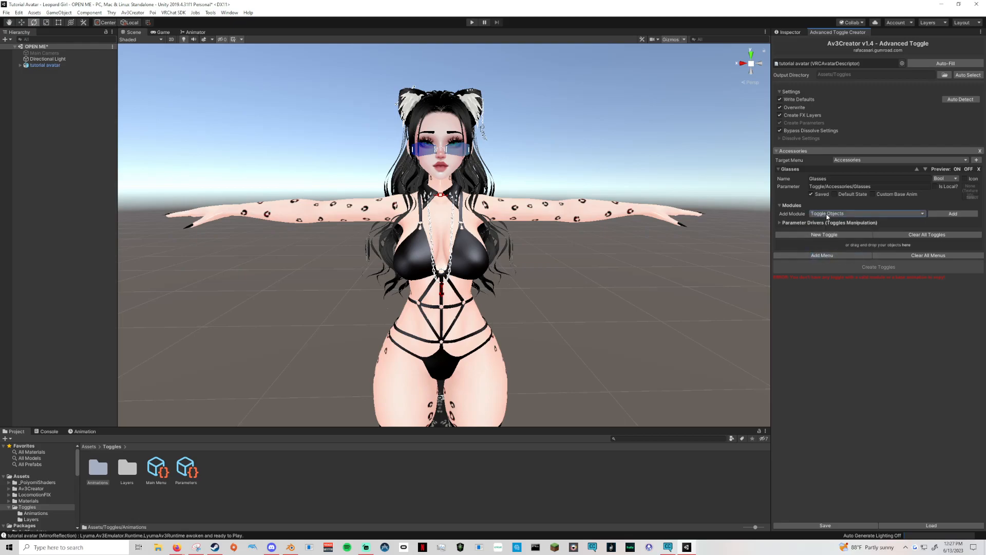
click(829, 214)
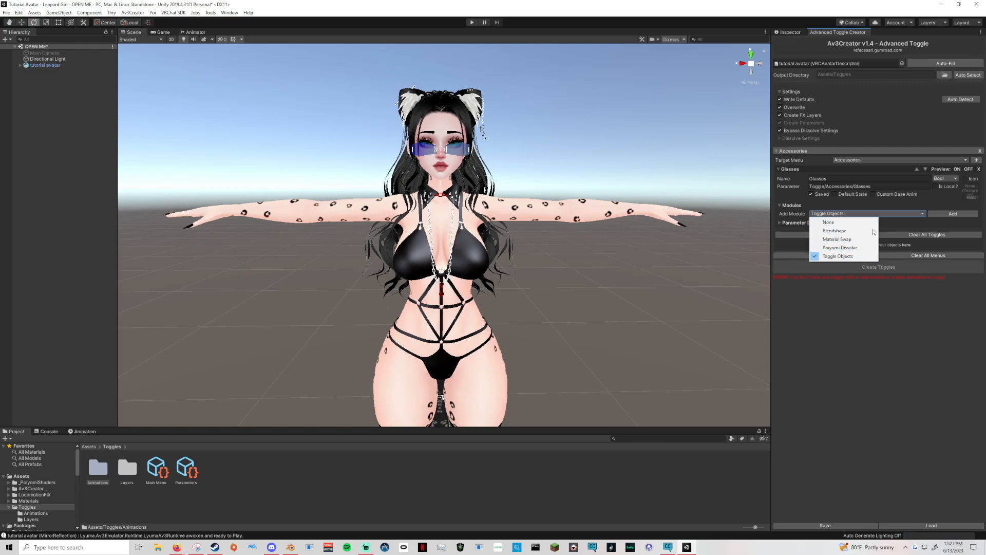
click(899, 208)
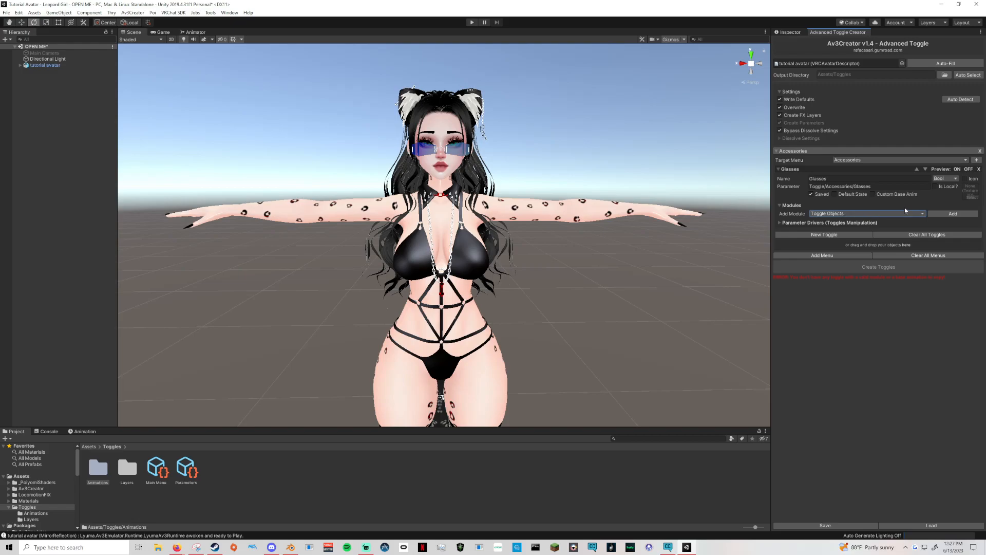
click(945, 213)
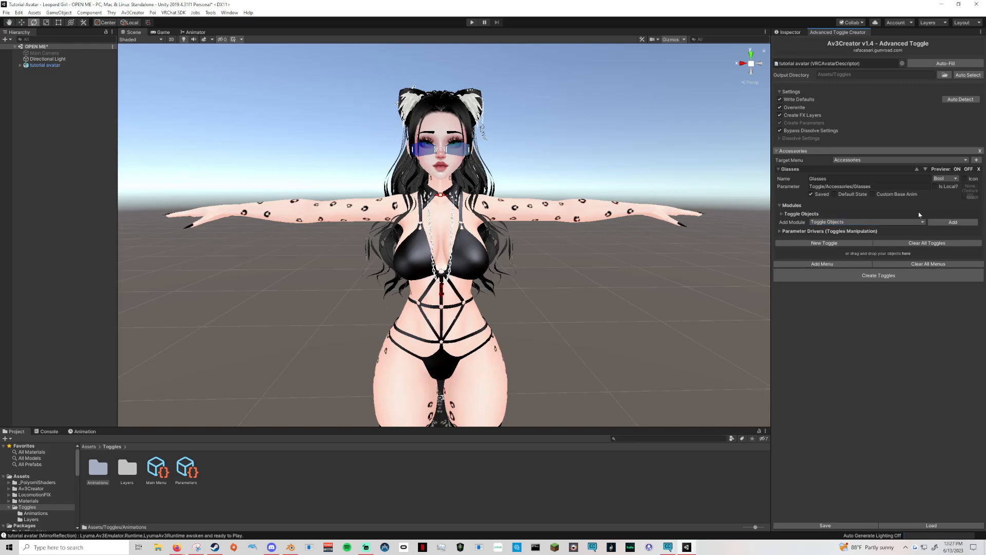
click(782, 214)
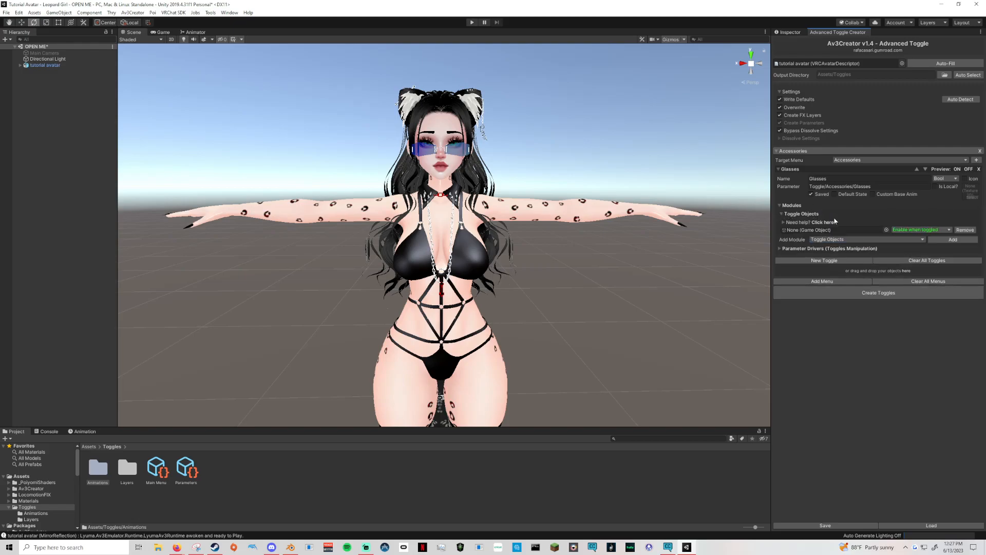
Assign the tutorial avatar's Glasses object to the Glasses toggle, set it to disable when toggled, and collapse the toggle.
click(31, 66)
click(20, 66)
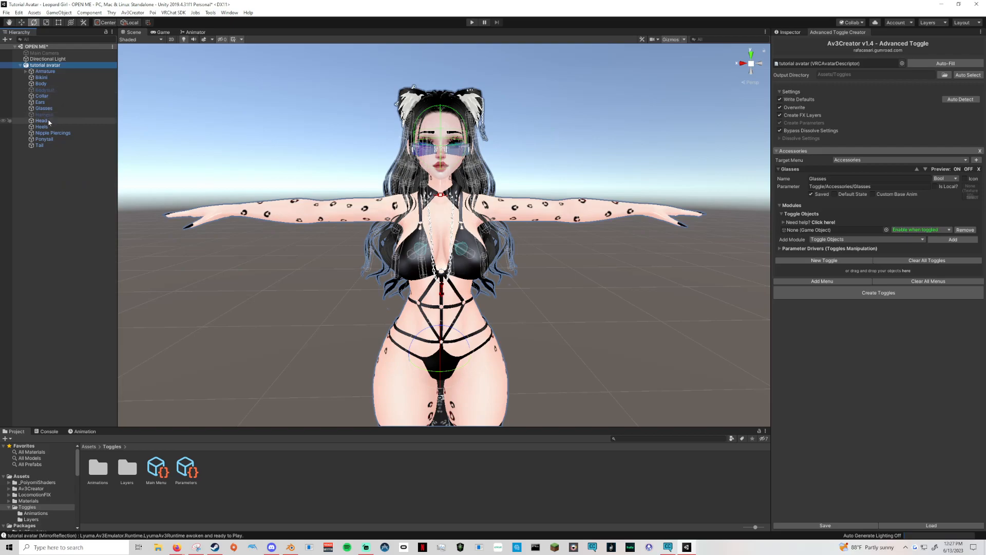
drag(60, 110, 827, 230)
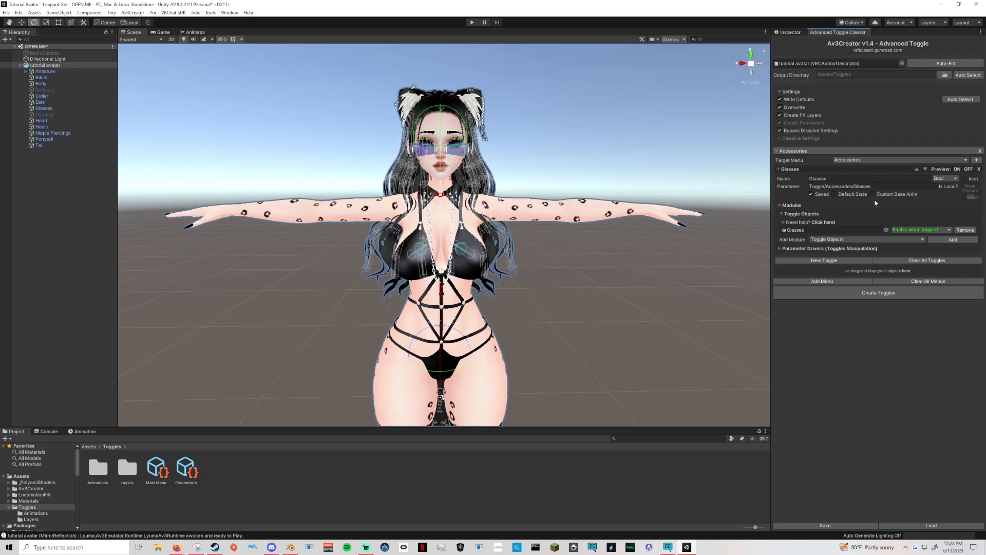
click(927, 230)
click(920, 248)
click(779, 169)
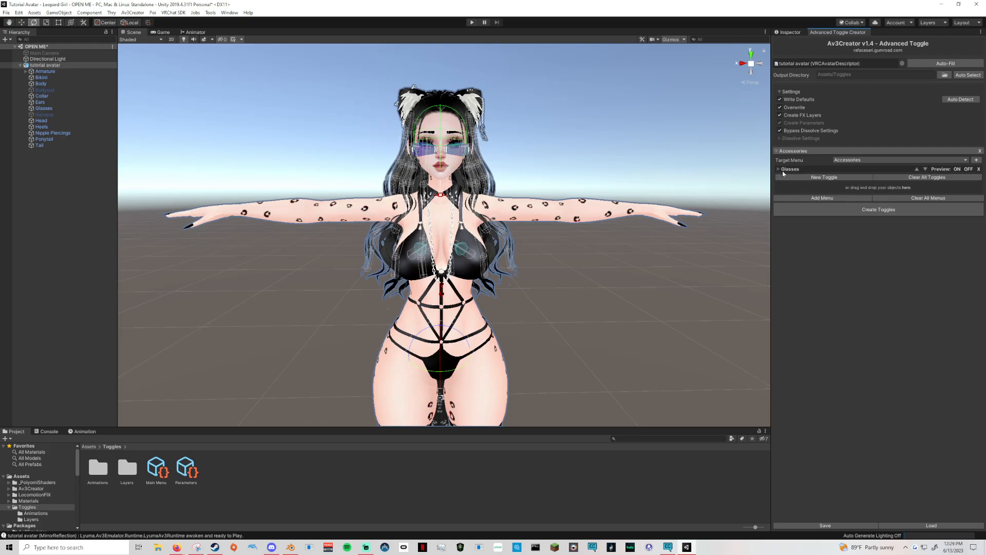
Add a toggle named Collar to the Accessories menu and give it a Toggle Objects module.
click(844, 178)
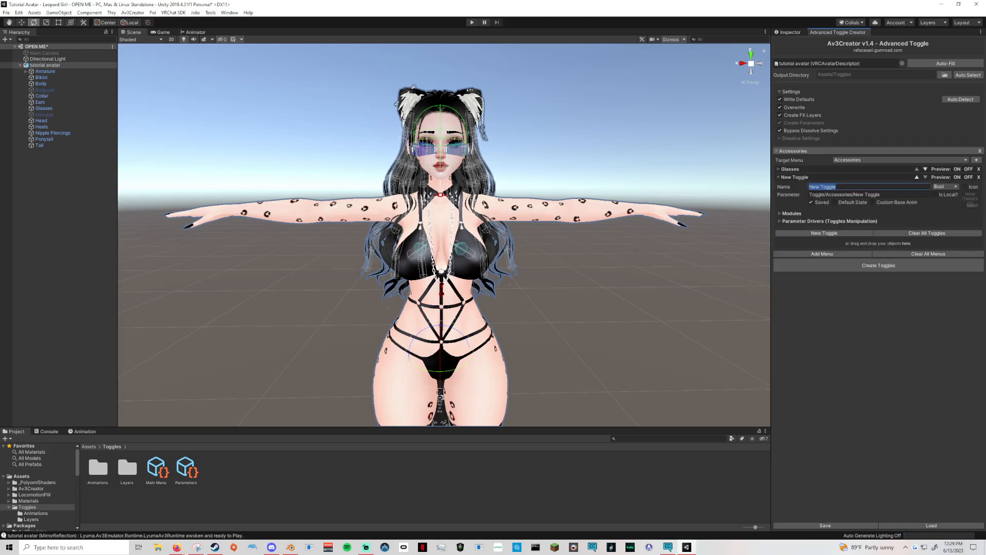
text(Collar)
click(790, 214)
click(791, 214)
click(799, 214)
click(836, 223)
click(836, 264)
click(953, 221)
click(781, 222)
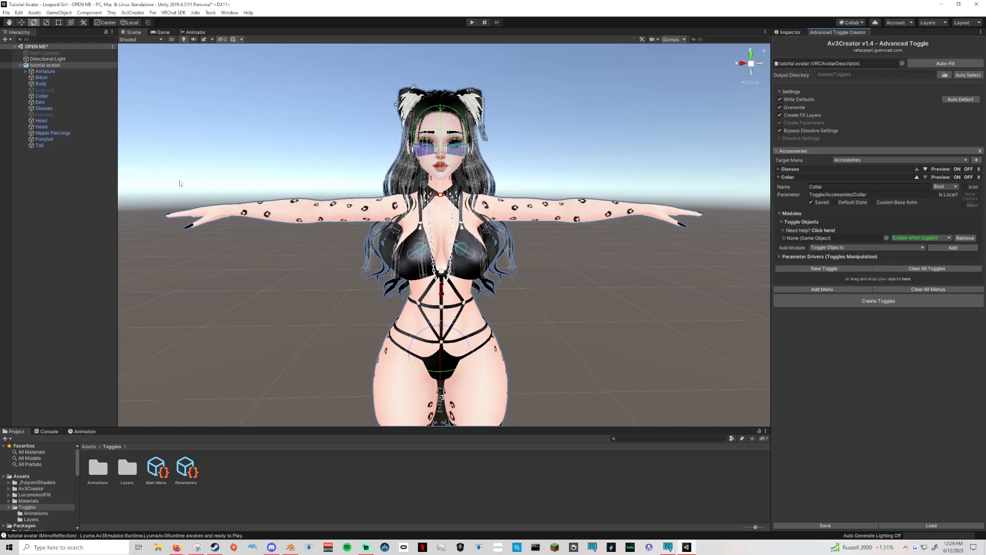
Assign the avatar's Collar object to the Collar toggle, set it to disable when toggled, and collapse the toggle.
drag(43, 96, 794, 239)
click(919, 238)
click(916, 254)
click(911, 238)
click(927, 247)
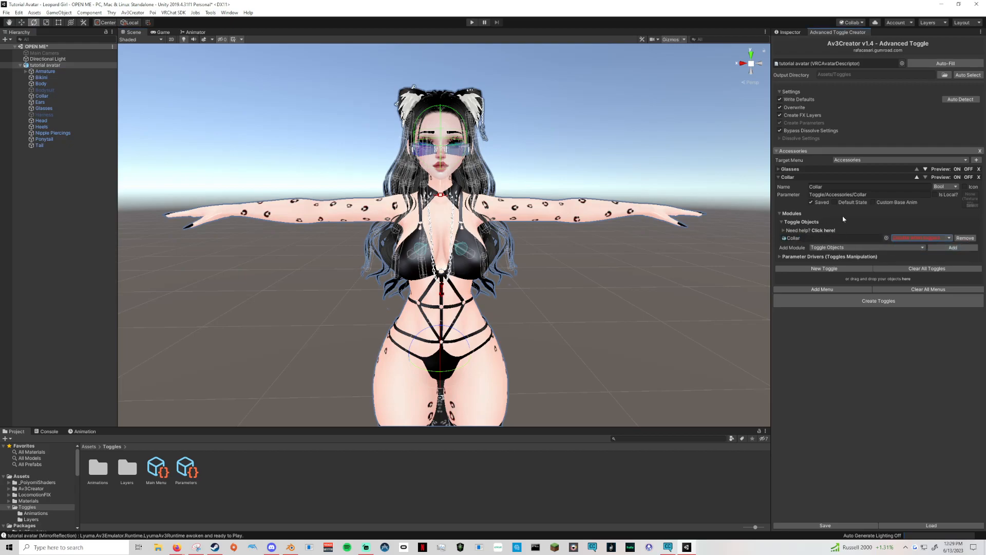
click(777, 177)
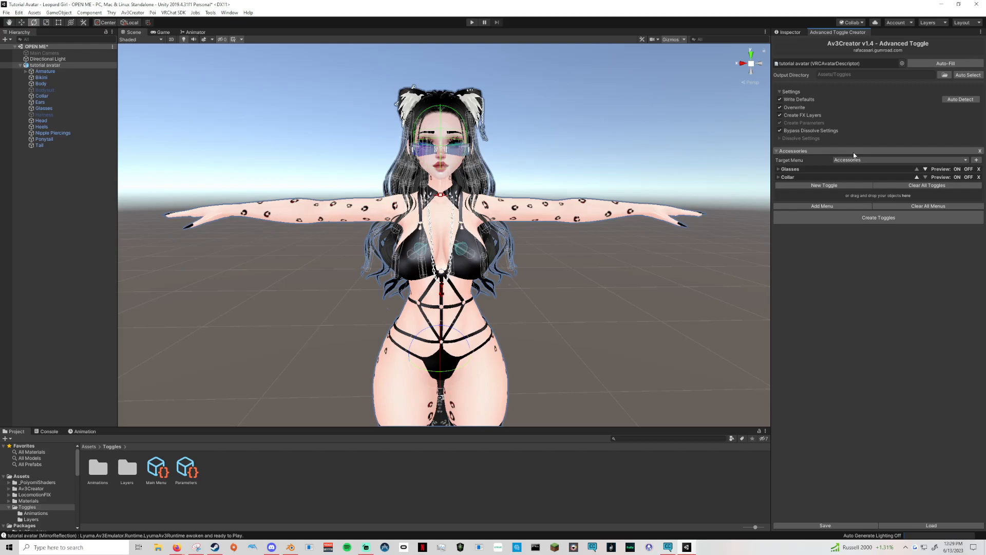
Add a second toggle menu with a new target menu named Clothing under Main Menu, saved in the Toggles/Animations folder.
click(819, 206)
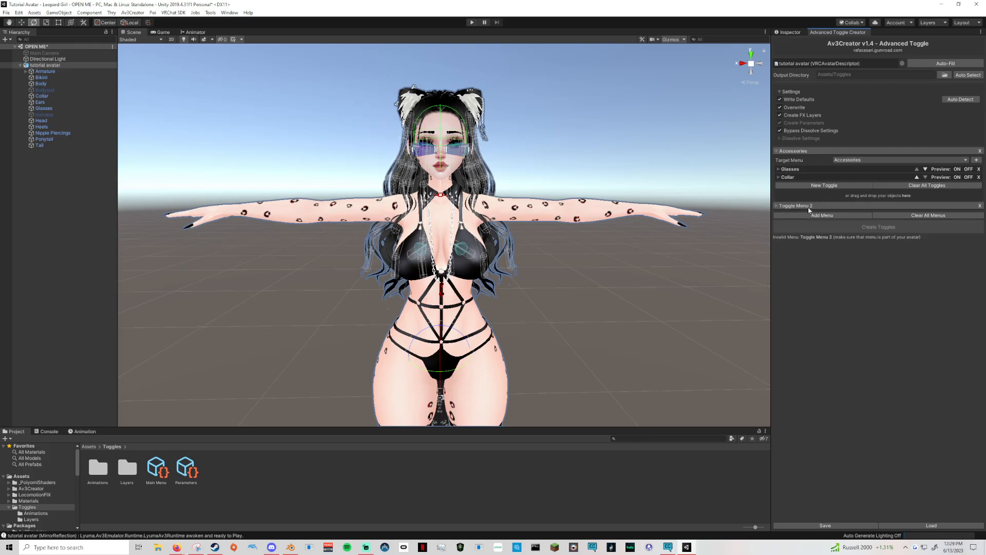
click(776, 206)
click(976, 215)
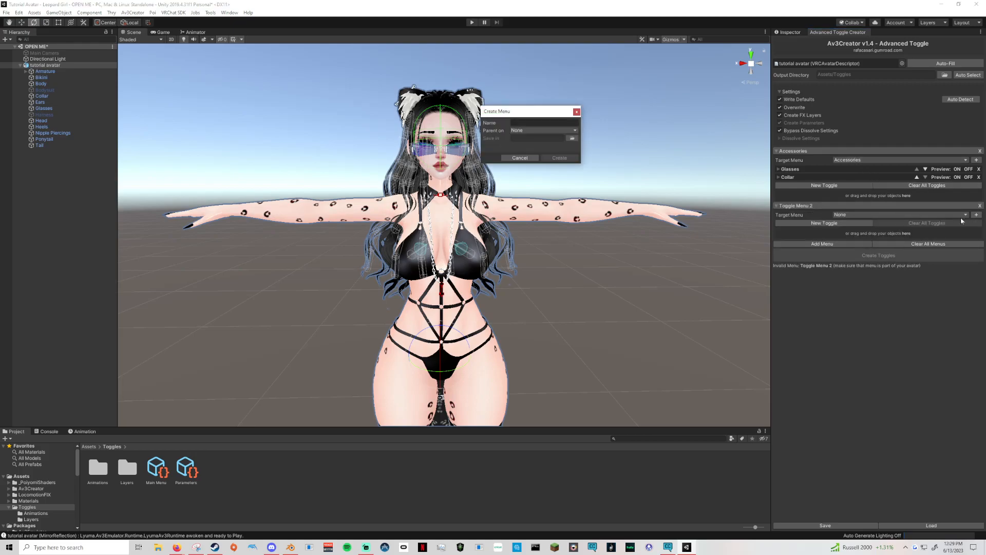
text(Clothing)
click(544, 130)
mouse_move(544, 147)
click(587, 148)
click(572, 138)
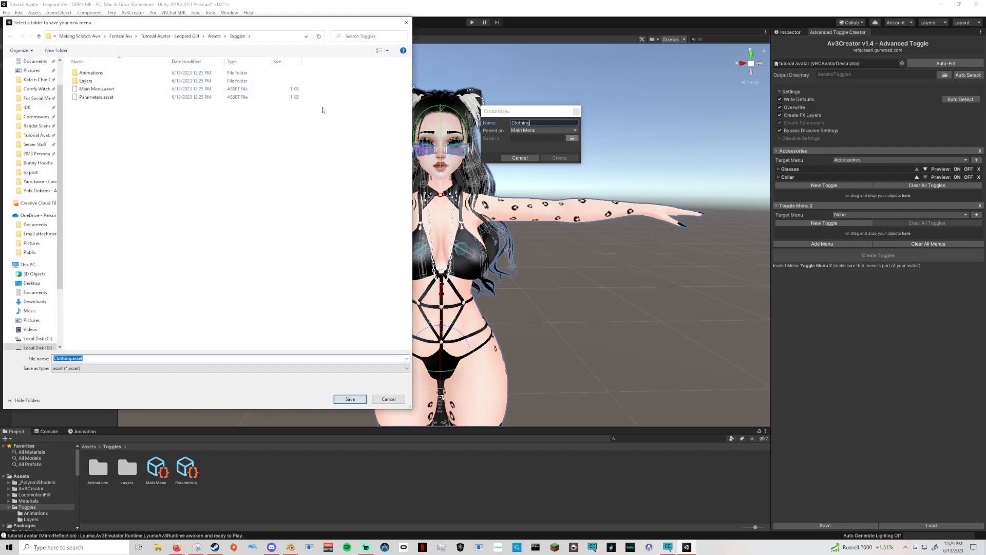
click(350, 399)
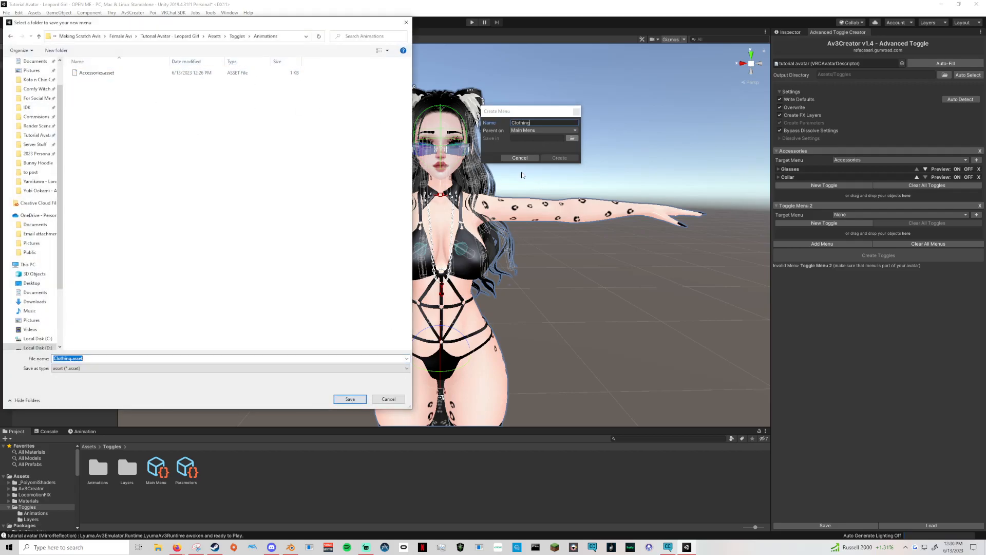
click(350, 399)
click(560, 158)
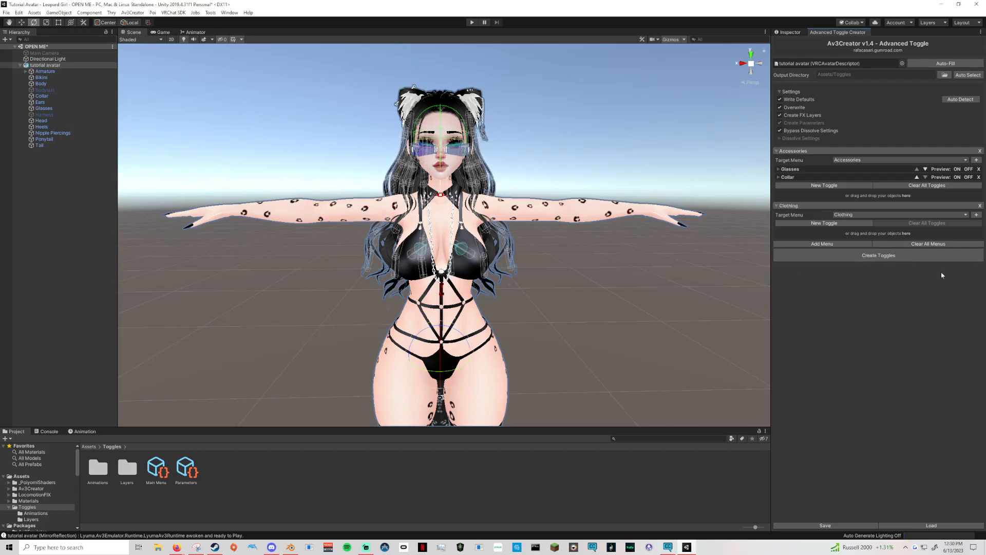
Add a toggle to the Clothing menu, name it Clothes, and set its parameter type to Float.
click(824, 223)
click(835, 235)
text(Tops)
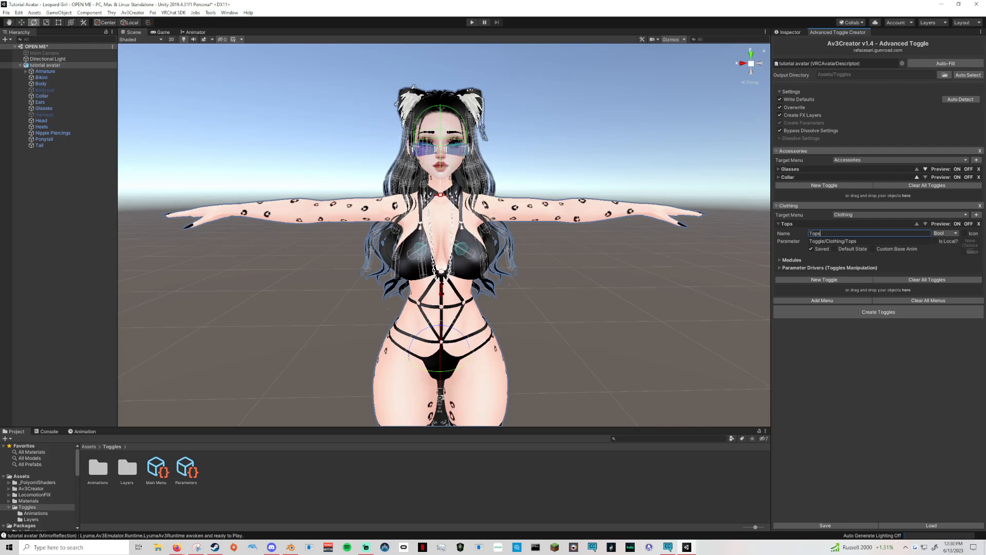
key(ctrl+a)
text(Cloih)
key(BackSpace)
key(BackSpace)
text(thes)
click(944, 234)
click(947, 255)
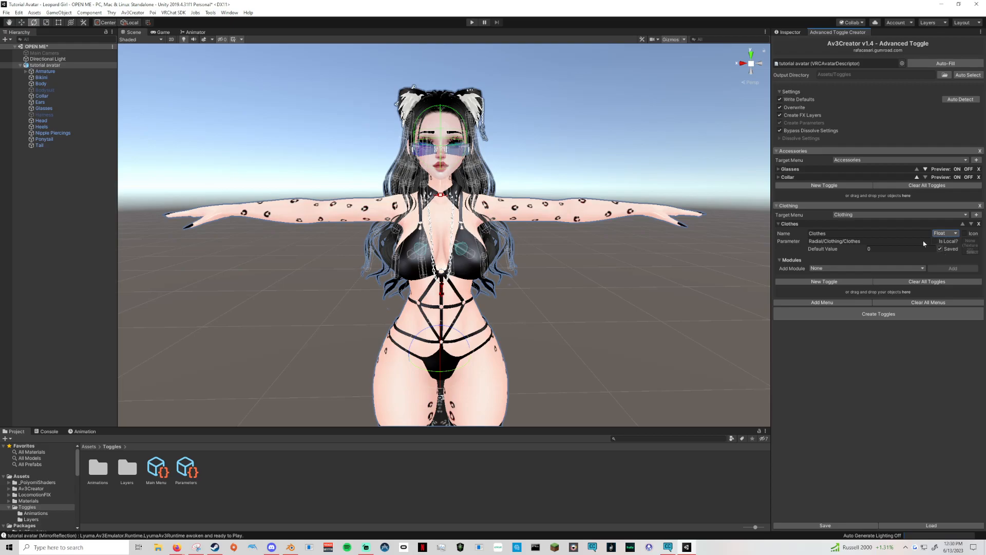
View the Collar toggle's parameter drivers and check the AV3creator tutorials on a YouTube channel in Firefox, closing that page before returning to Unity.
click(780, 178)
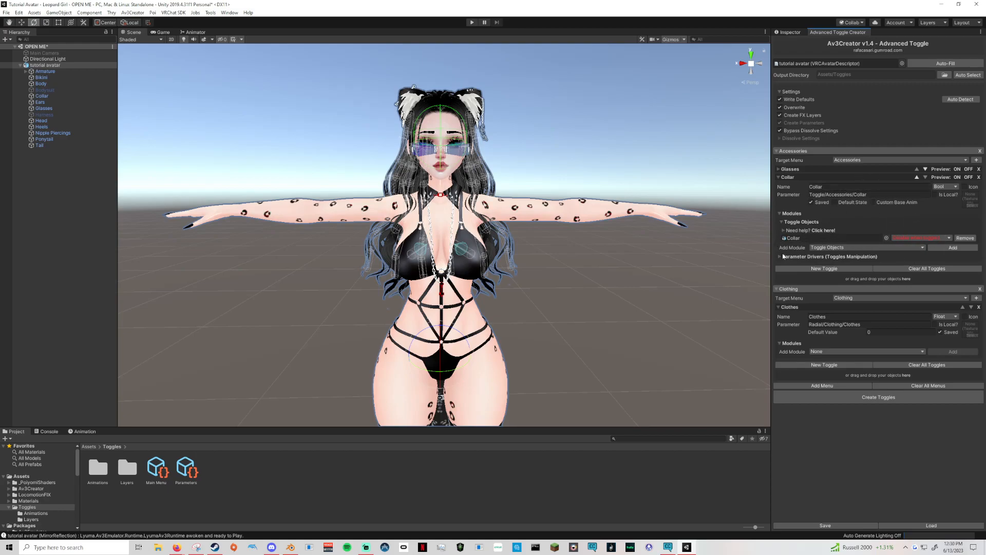
click(802, 257)
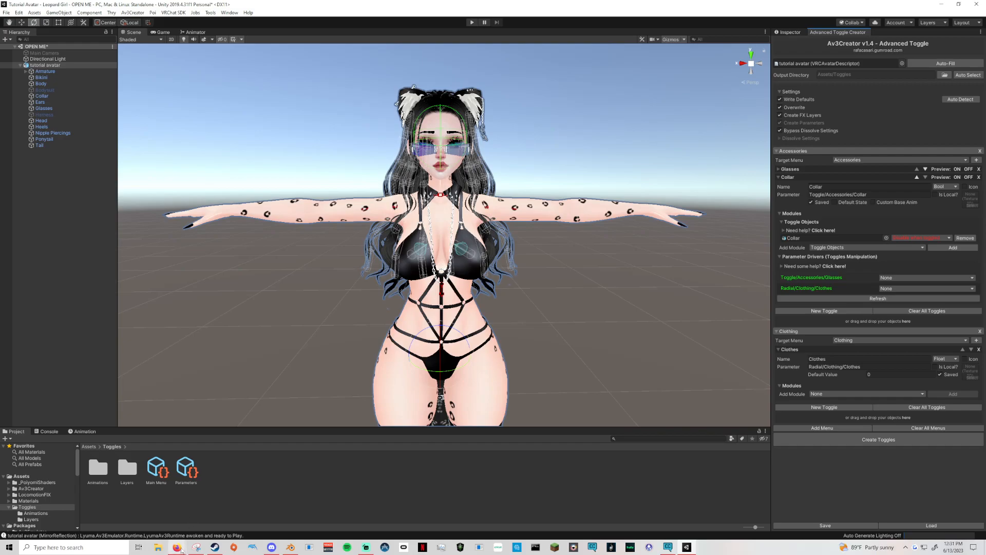
mouse_move(176, 547)
click(139, 523)
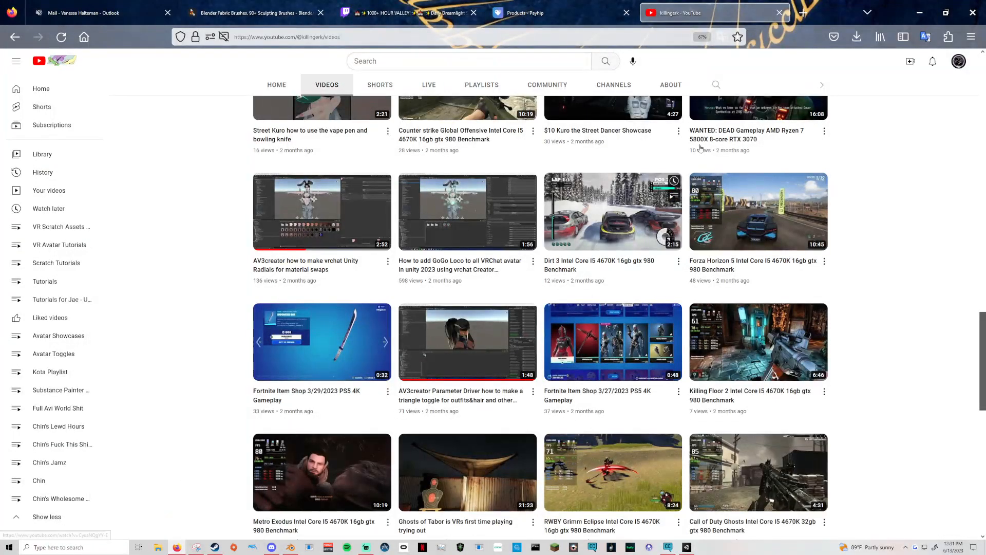
click(779, 13)
click(919, 13)
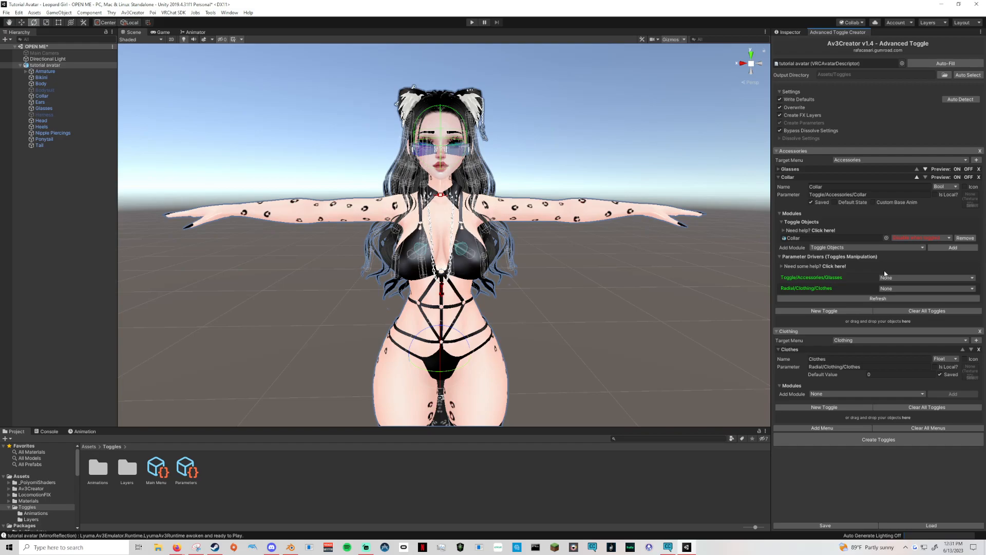
Collapse the Collar toggle's Toggle Objects and Parameter Drivers sections and clear the avatar selection.
click(781, 222)
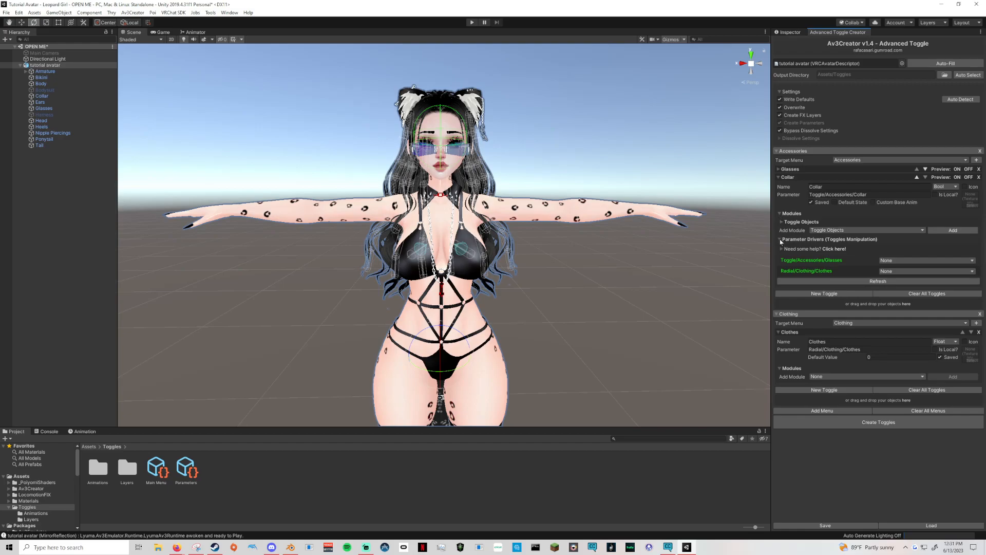
click(780, 239)
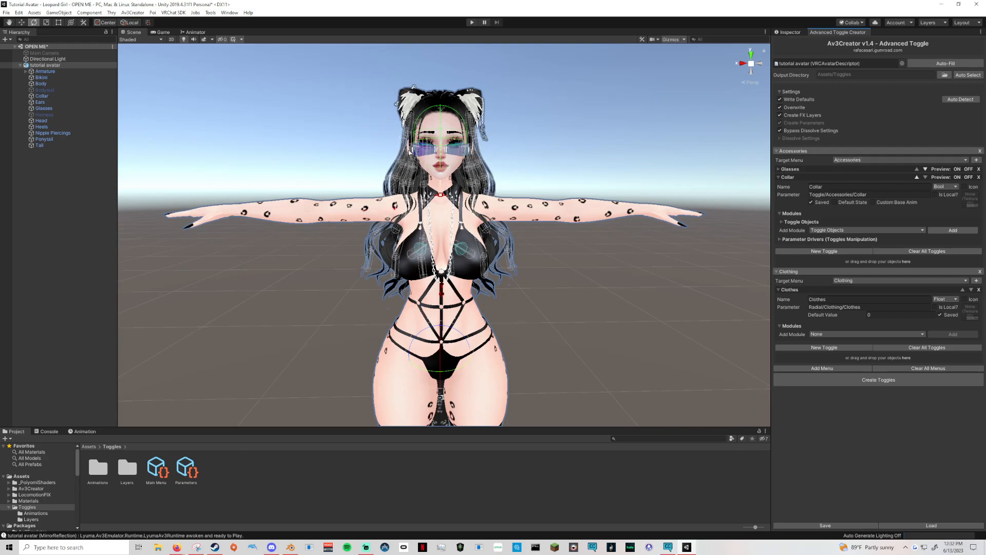
click(69, 191)
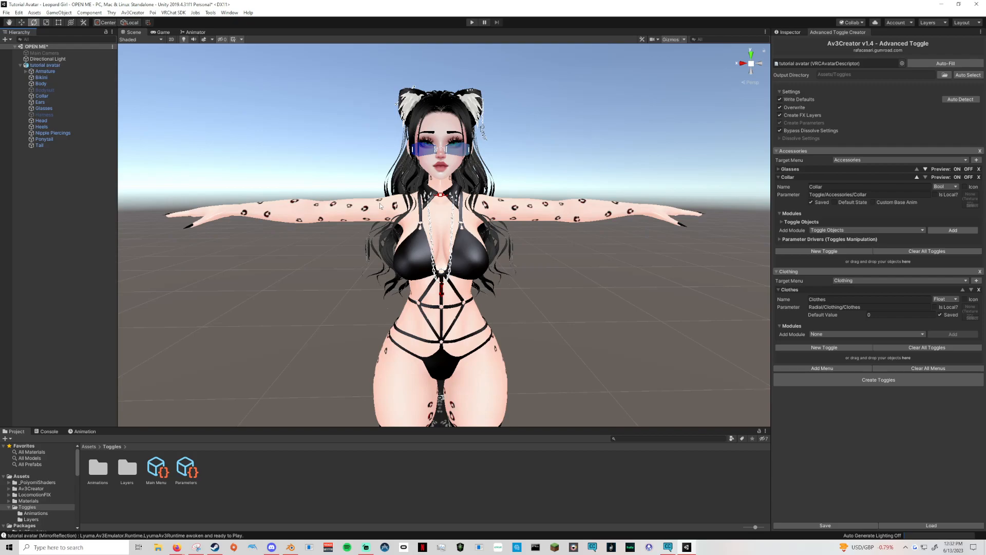
Create an empty game object, rename it No Clothing, and make it a child of tutorial avatar.
click(45, 65)
right_click(35, 170)
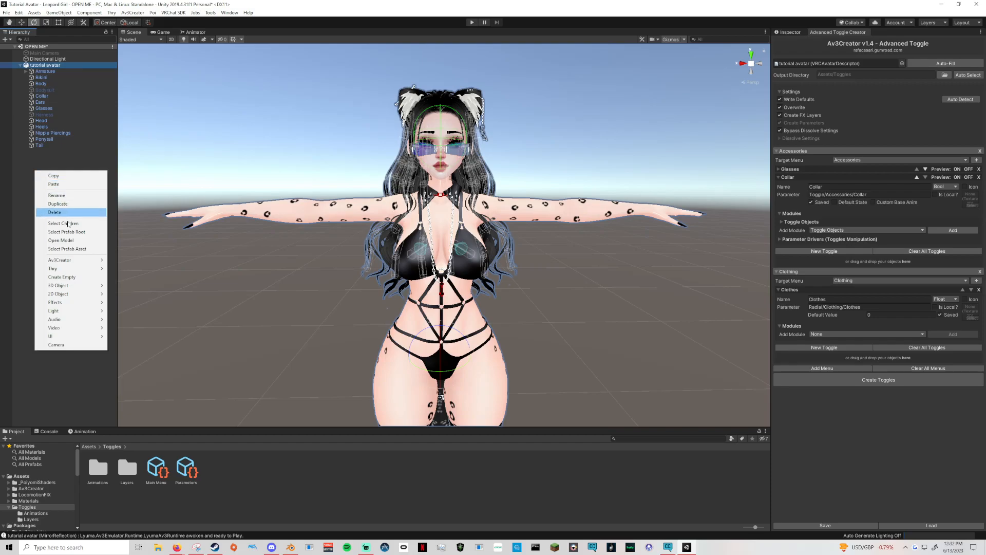
click(60, 277)
right_click(53, 152)
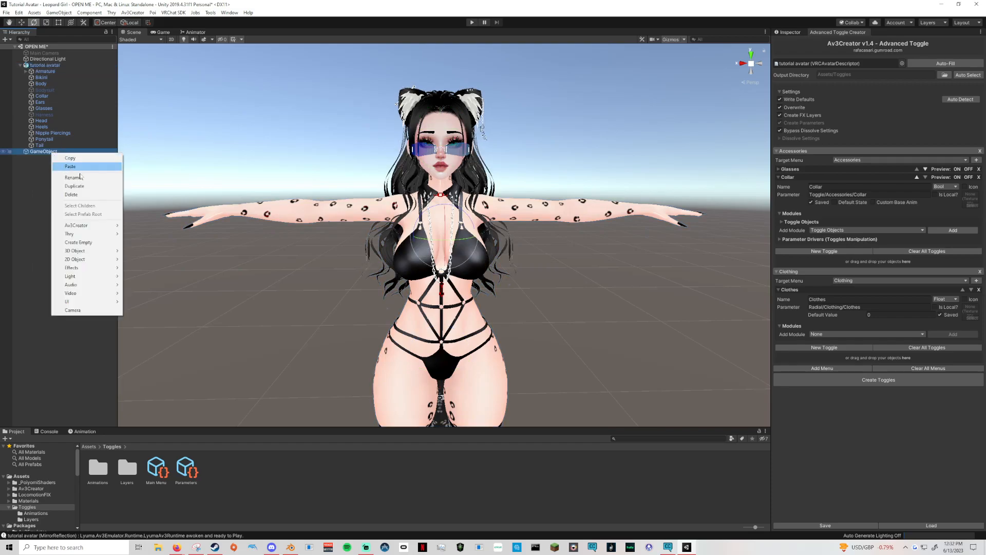
click(85, 176)
text(No Clothing)
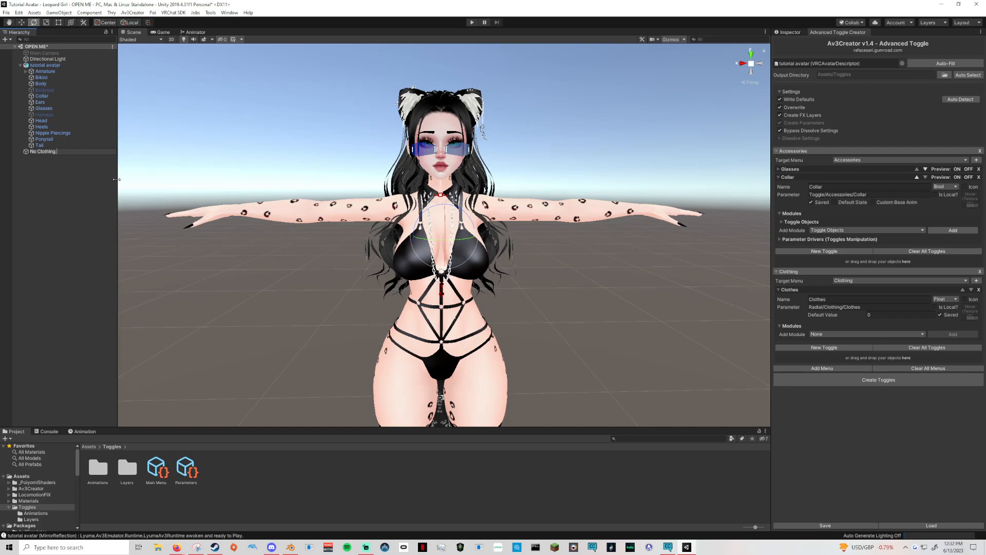
key(Return)
drag(49, 151, 49, 65)
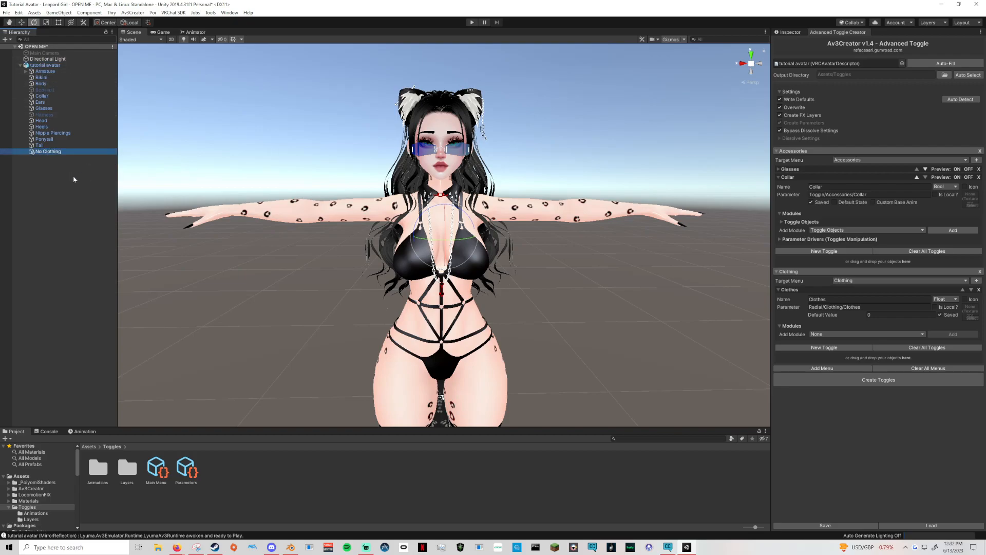
Duplicate the Bikini and Bodysuit objects and nest the copies under No Clothing.
click(57, 90)
ctrl+click(55, 79)
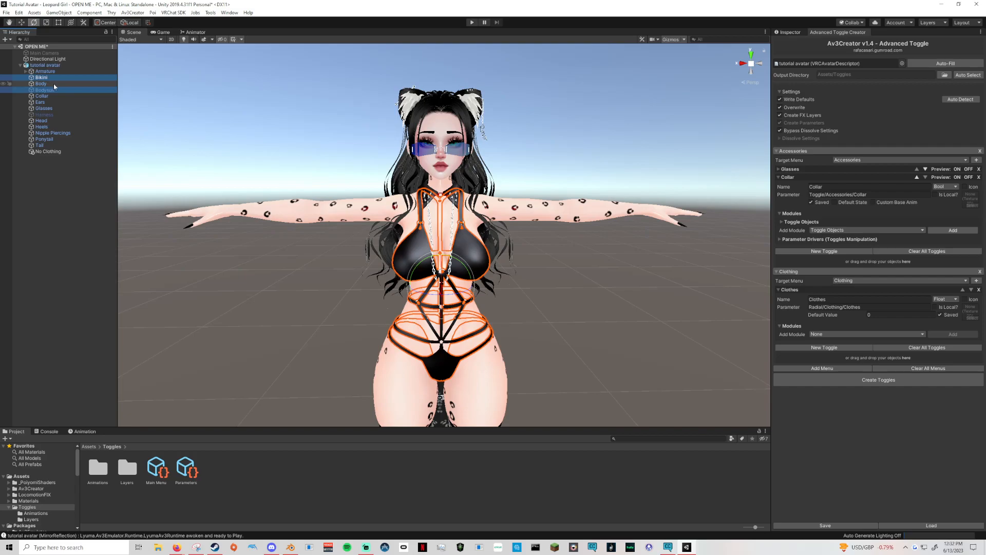
key(ctrl+d)
drag(51, 161, 50, 152)
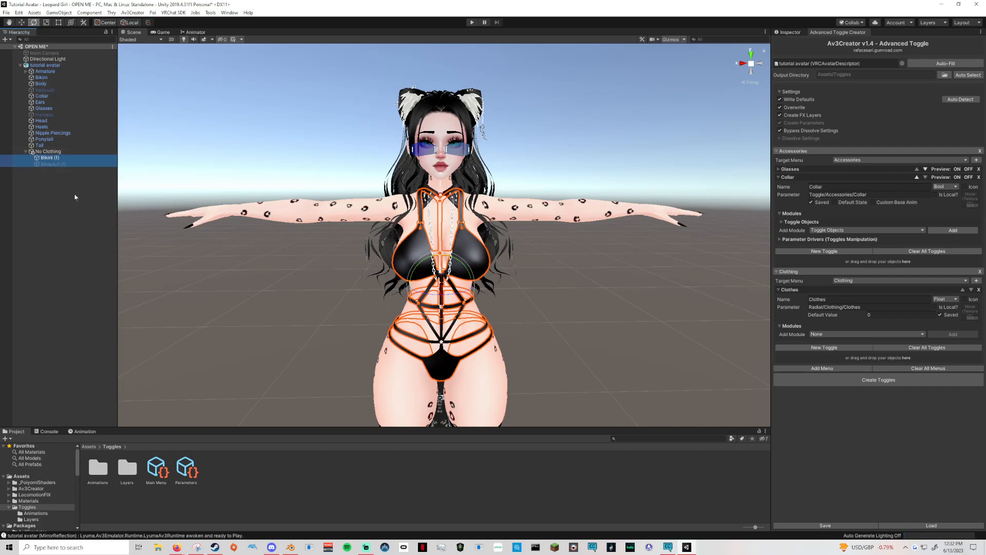
Deactivate the Bikini (1) copy under No Clothing, inspect the Bodysuit (1) copy, and frame it in the scene.
click(53, 158)
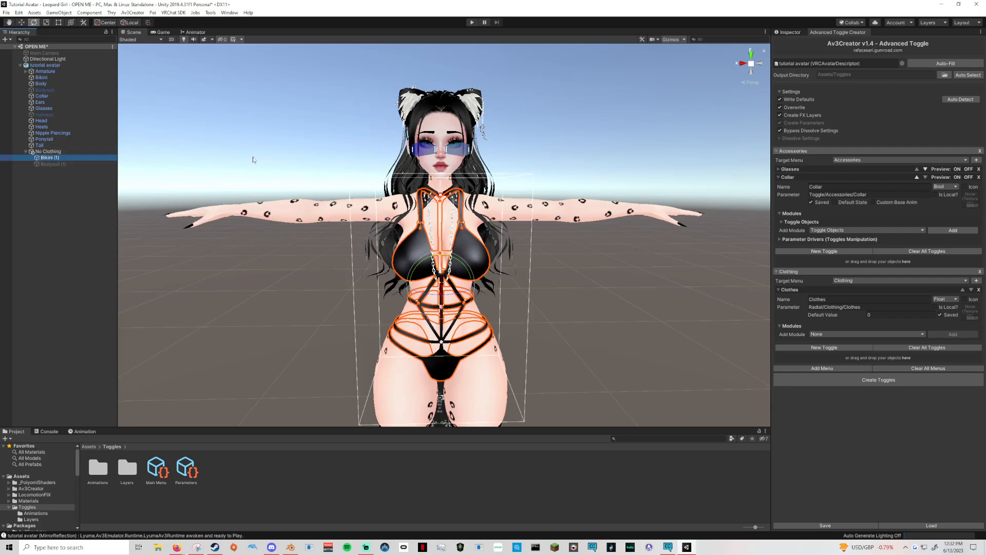
click(788, 32)
click(792, 43)
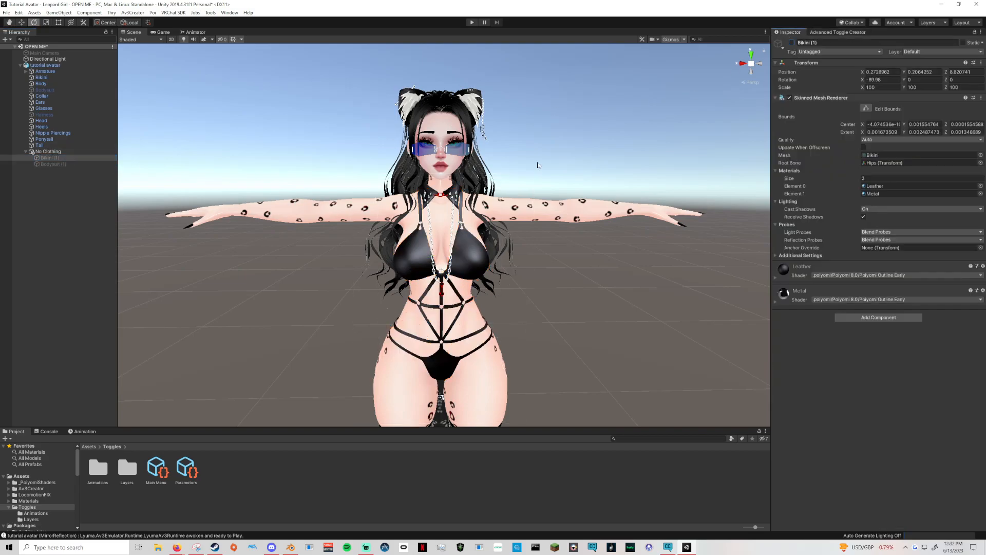
click(50, 165)
click(53, 158)
click(55, 164)
scroll(369, 220, up, 8)
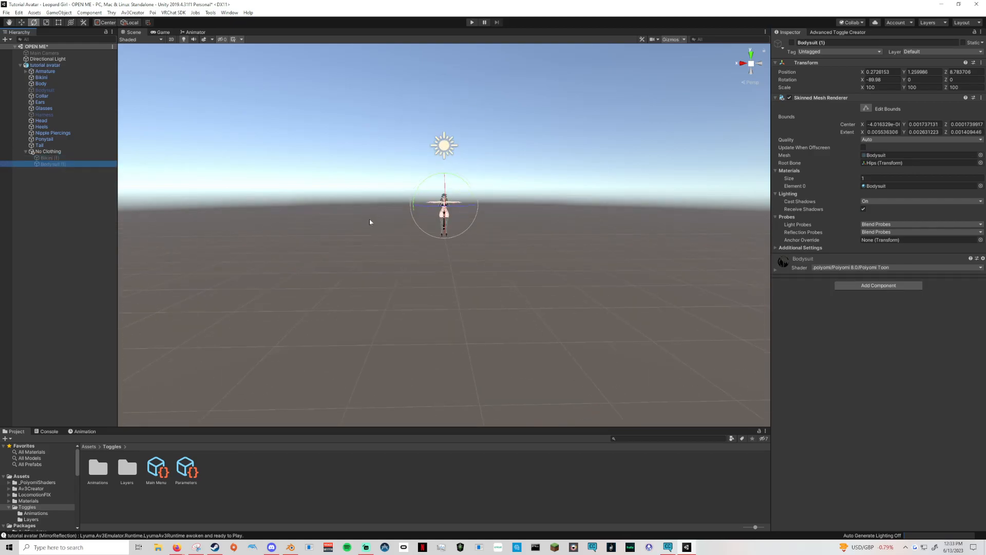
key(f)
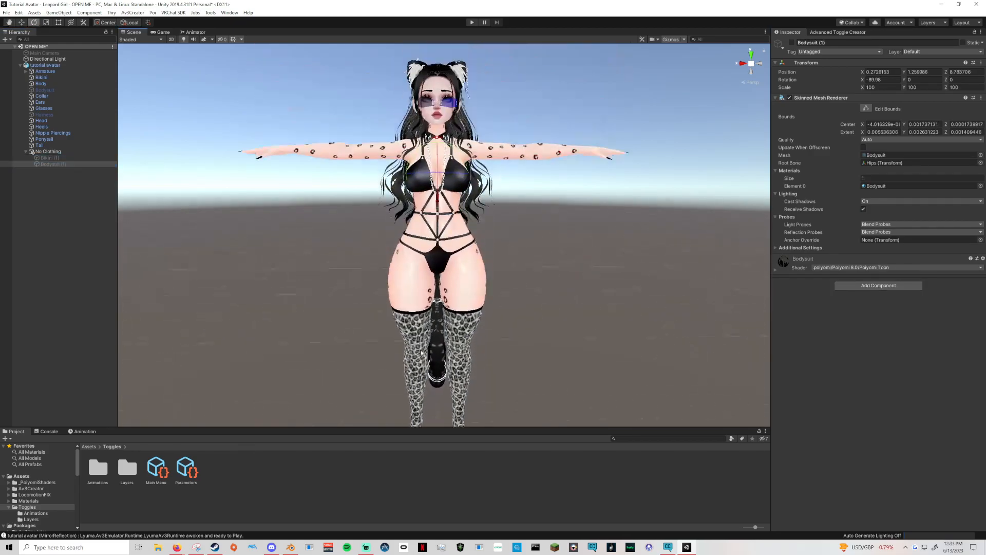
Check the No Clothing object's active state and its nested copies.
click(48, 152)
click(25, 152)
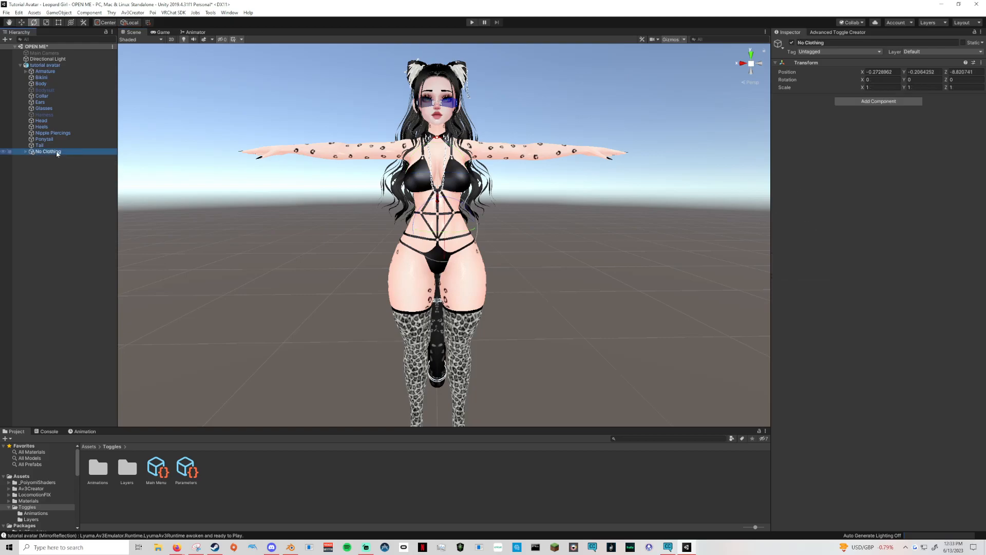
click(46, 153)
click(792, 43)
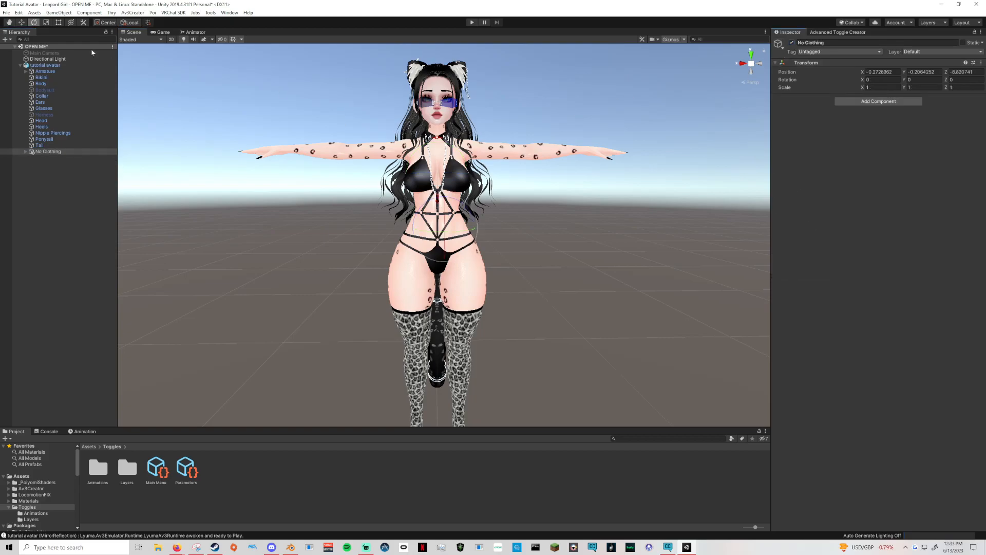
click(26, 151)
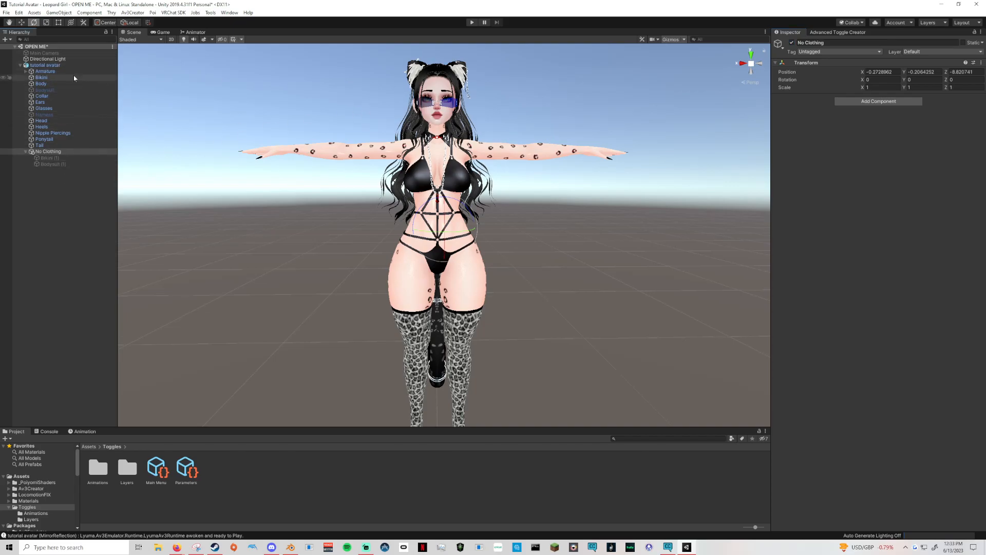
Reopen the Advanced Toggle Creator for tutorial avatar, collapse the Accessories menu, and add a Toggle Objects module to the Clothes toggle.
click(45, 65)
click(835, 31)
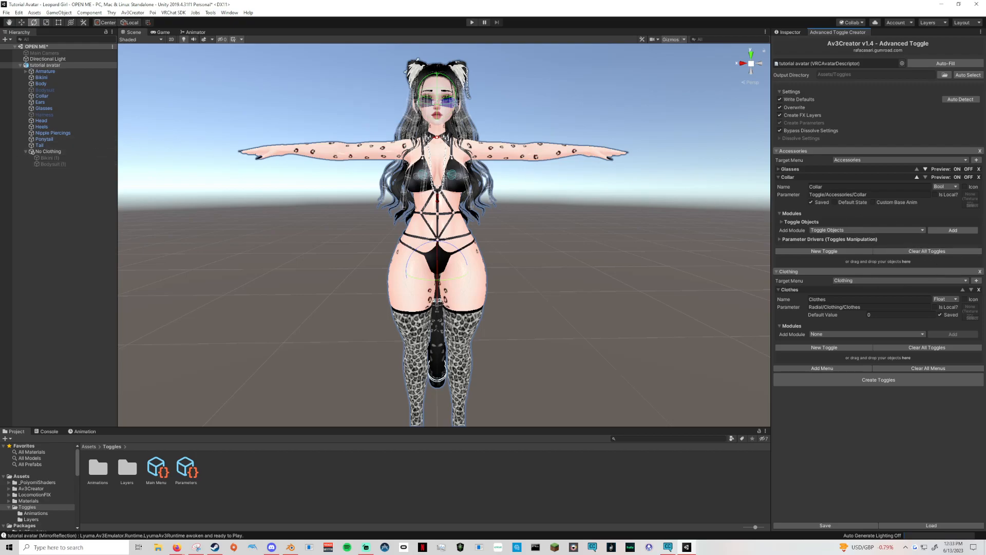
click(778, 151)
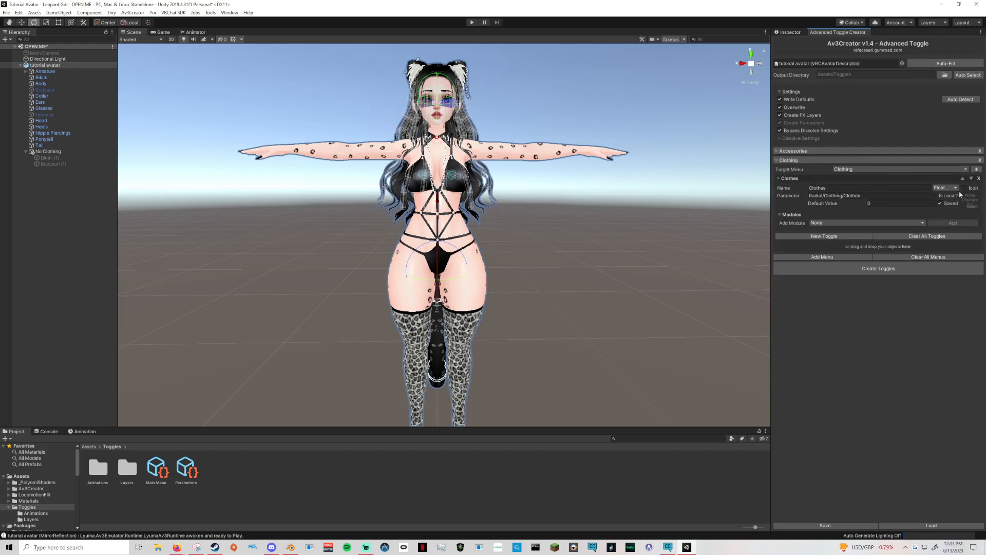
click(823, 224)
click(825, 238)
click(953, 224)
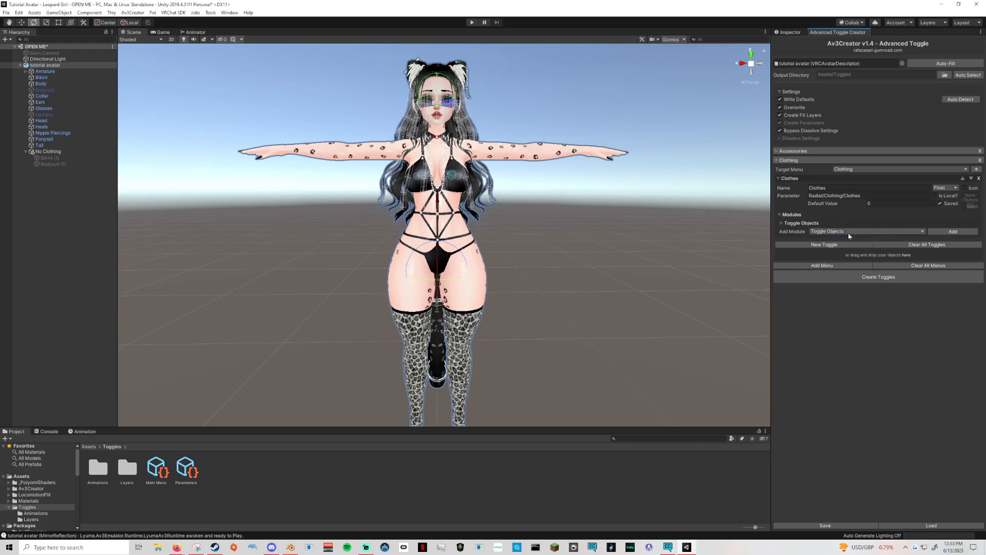
Give the Clothes toggle's first object entry three options and assign the Bikini object to it.
click(783, 223)
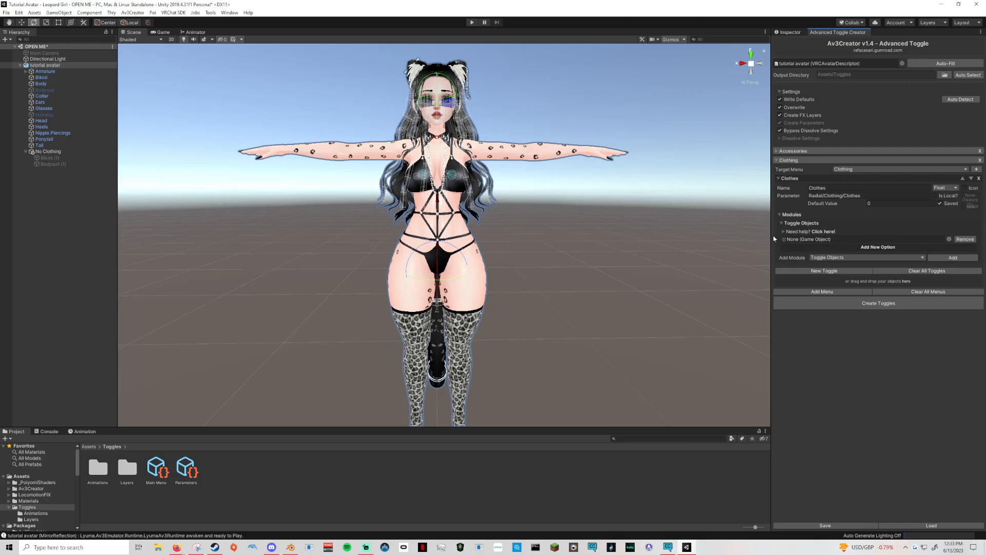
click(872, 248)
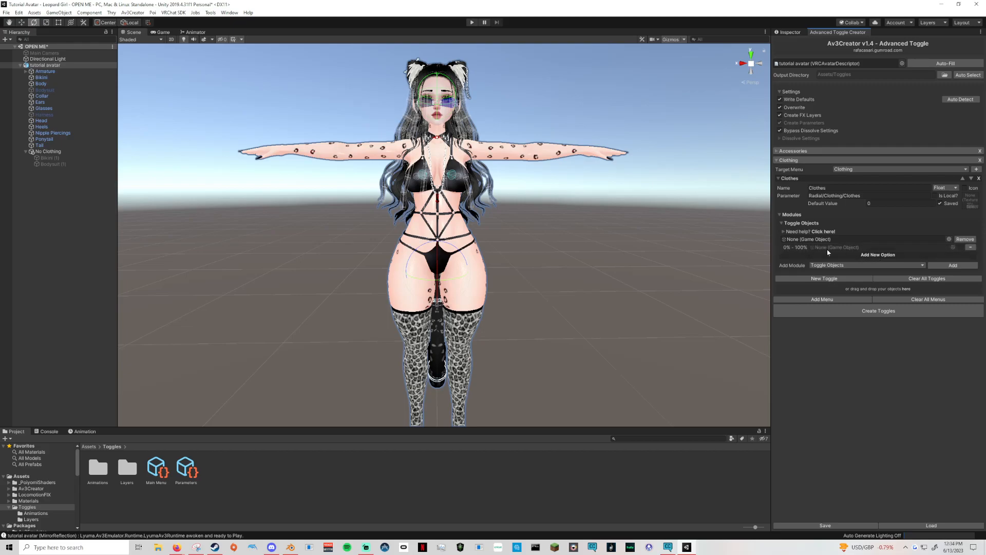
click(876, 255)
click(877, 262)
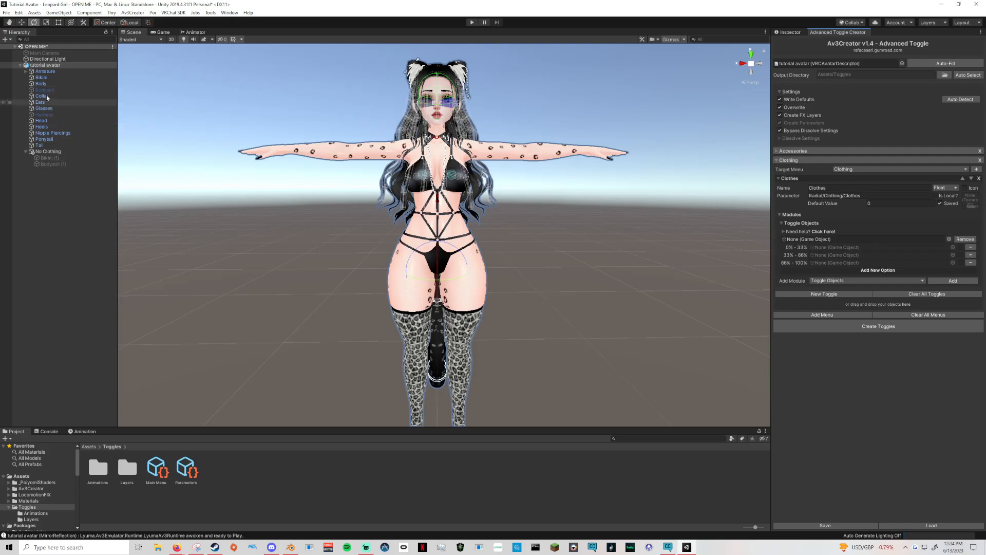
drag(48, 76, 847, 243)
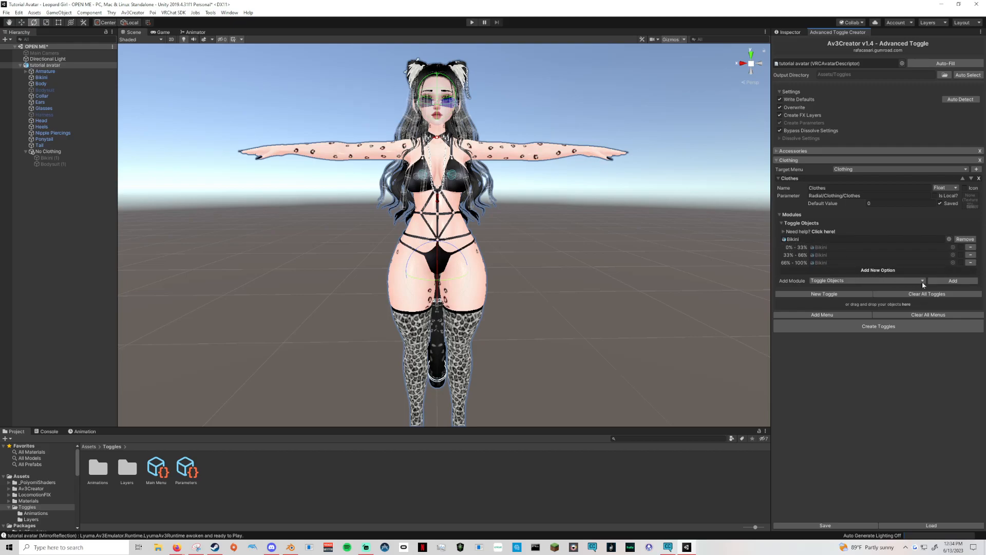
Add a second Toggle Objects entry to Clothes, assign Bodysuit to it, and give it three options.
click(947, 283)
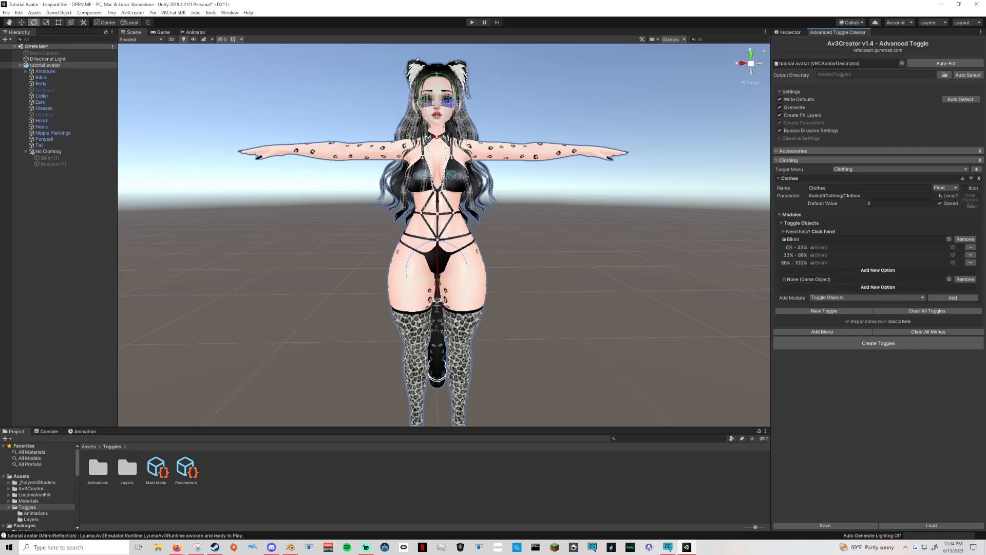
drag(45, 90, 808, 278)
click(877, 287)
click(879, 294)
click(859, 305)
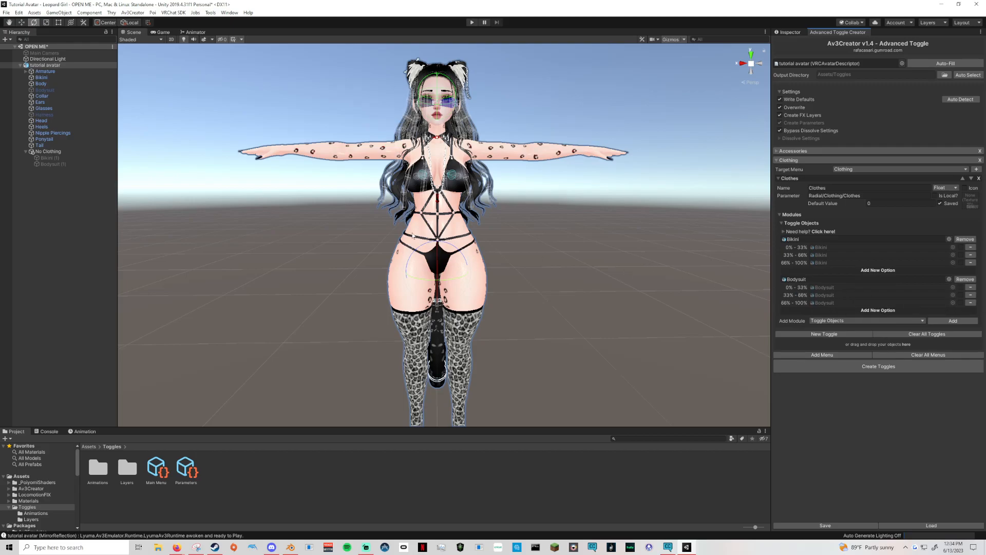
Add a third Toggle Objects entry to Clothes, assign No Clothing to it, and give it three options.
click(942, 322)
drag(44, 152, 801, 319)
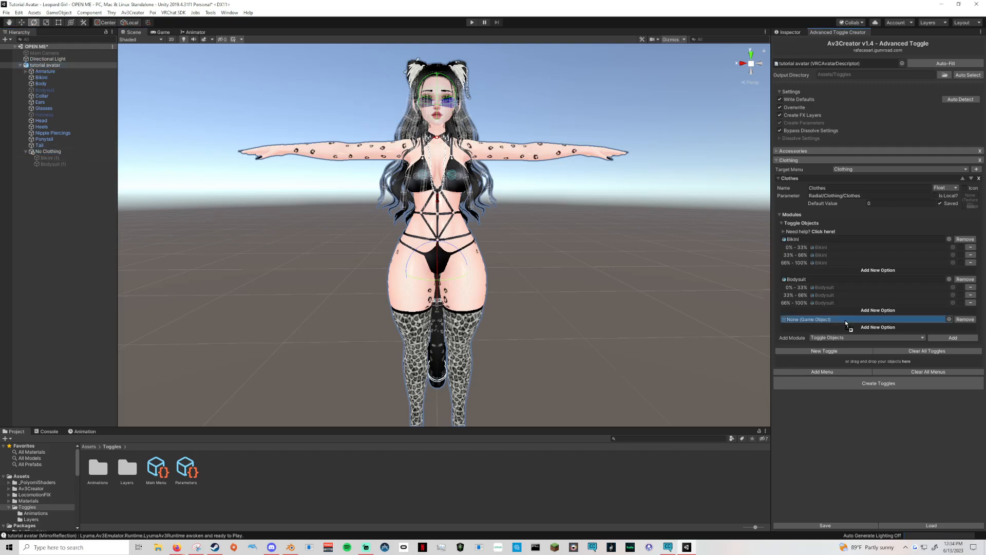
click(879, 328)
click(882, 335)
click(882, 343)
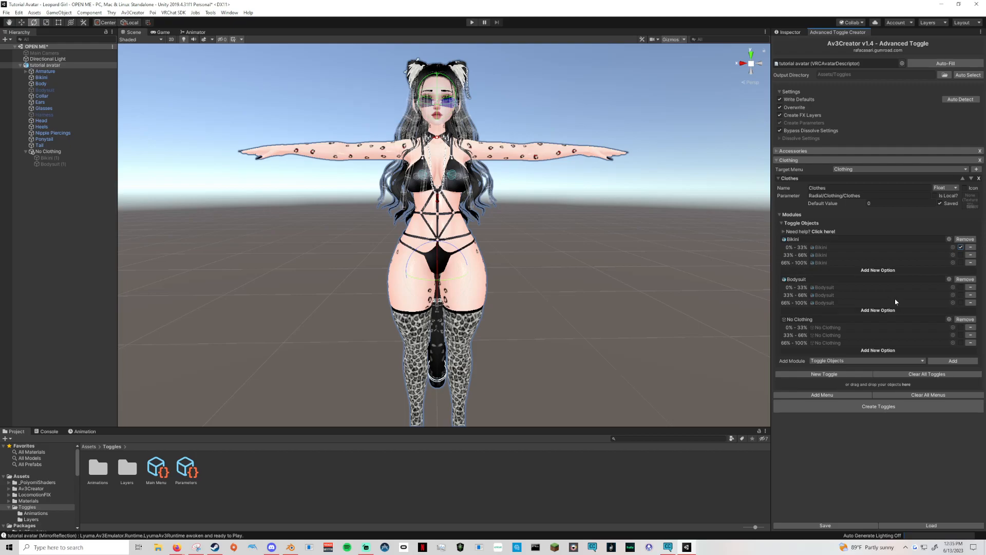
Enable Bikini for 0%-33%, Bodysuit for 33%-66%, and No Clothing for 66%-100% in the Clothes toggle.
click(961, 295)
click(960, 343)
Review the Glasses toggle's settings in the Accessories menu, then collapse both the Clothing and Accessories menus.
click(779, 152)
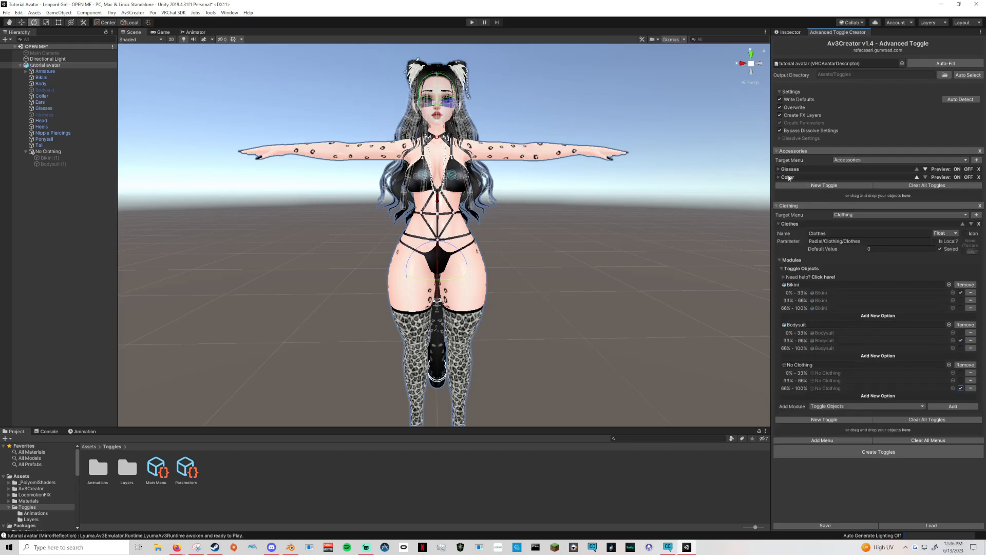
click(779, 170)
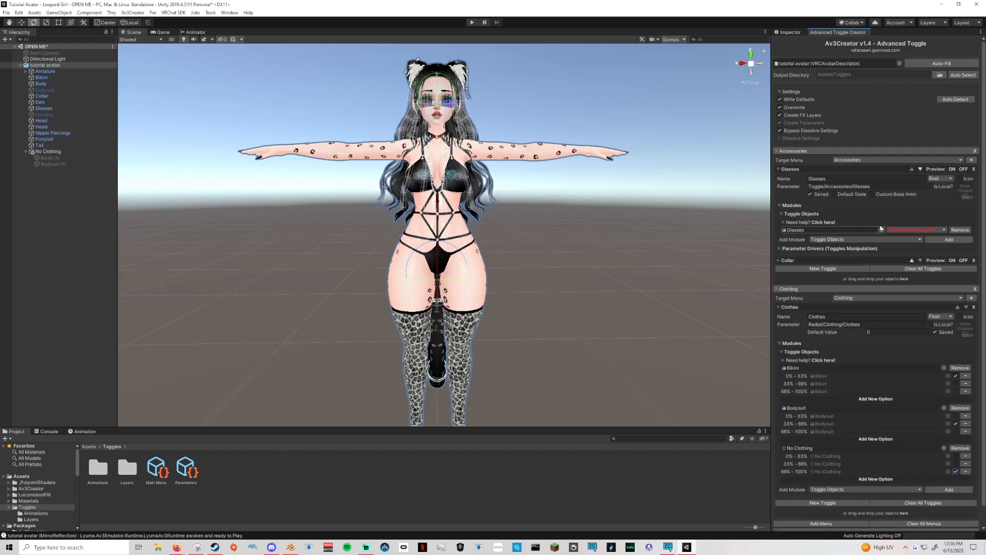
click(779, 170)
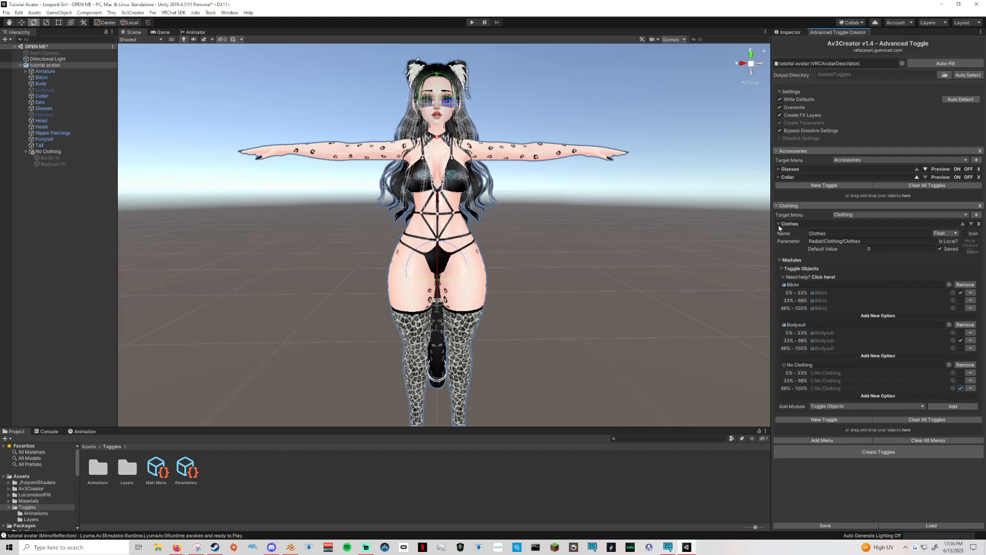
click(776, 205)
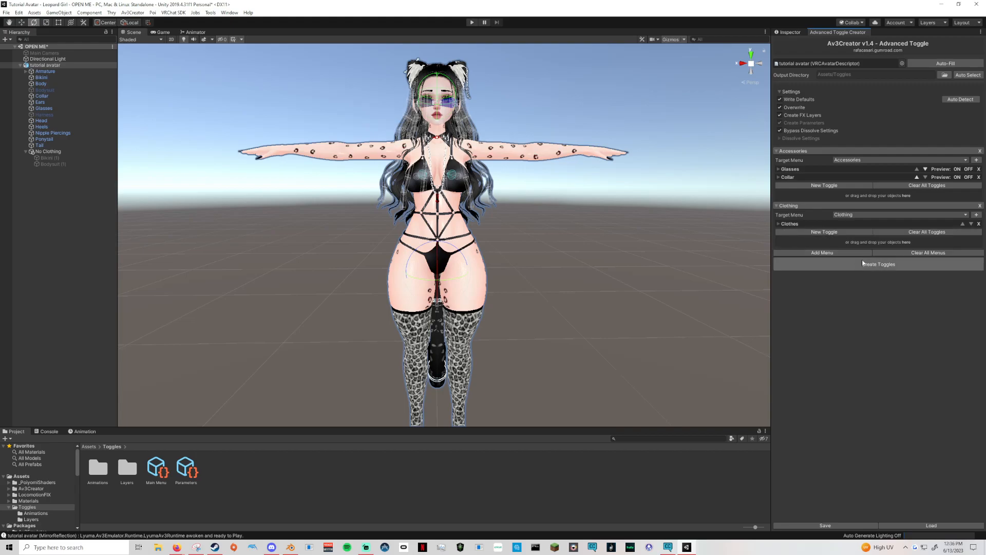
click(777, 151)
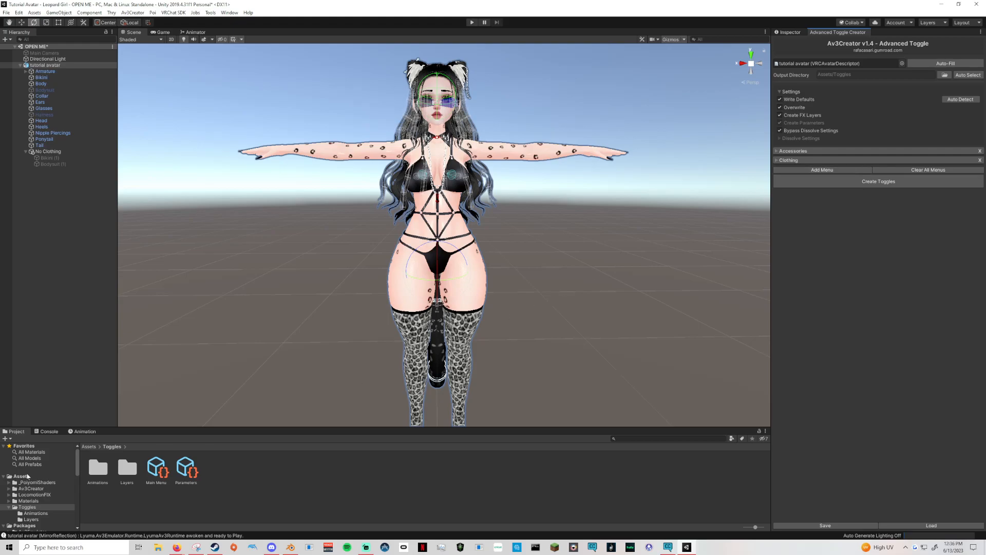
Make two duplicates of the Leather material in the Materials folder.
click(22, 476)
click(46, 501)
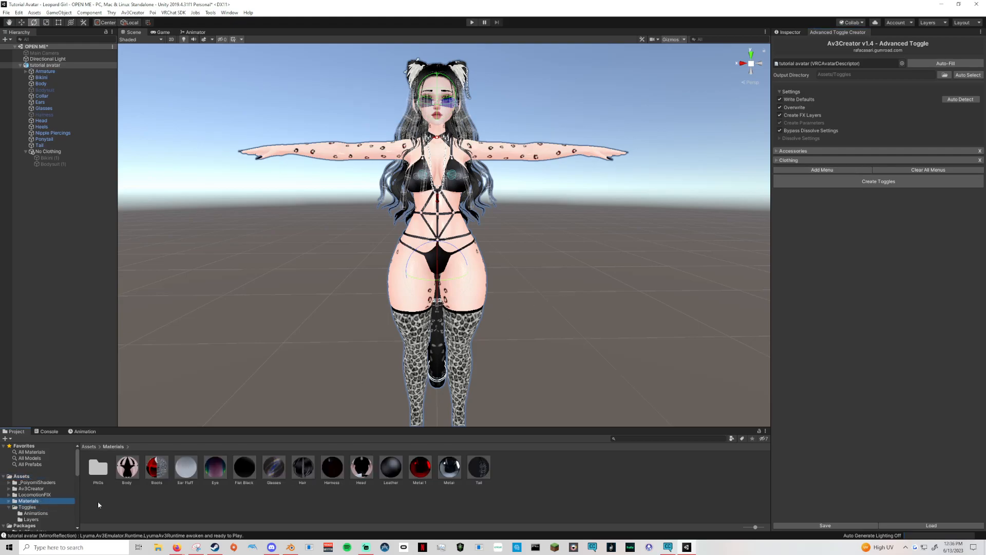
click(422, 467)
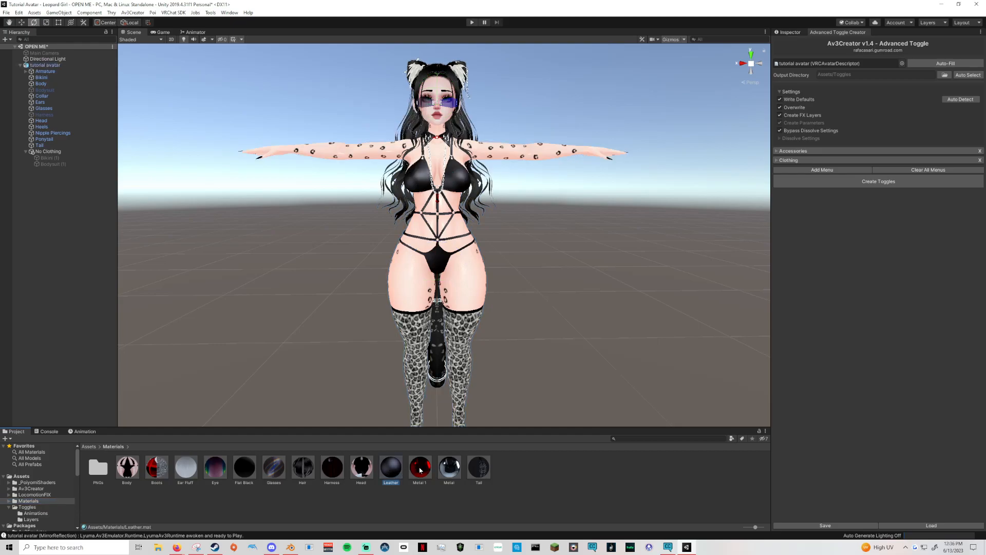
click(401, 470)
key(ctrl+d)
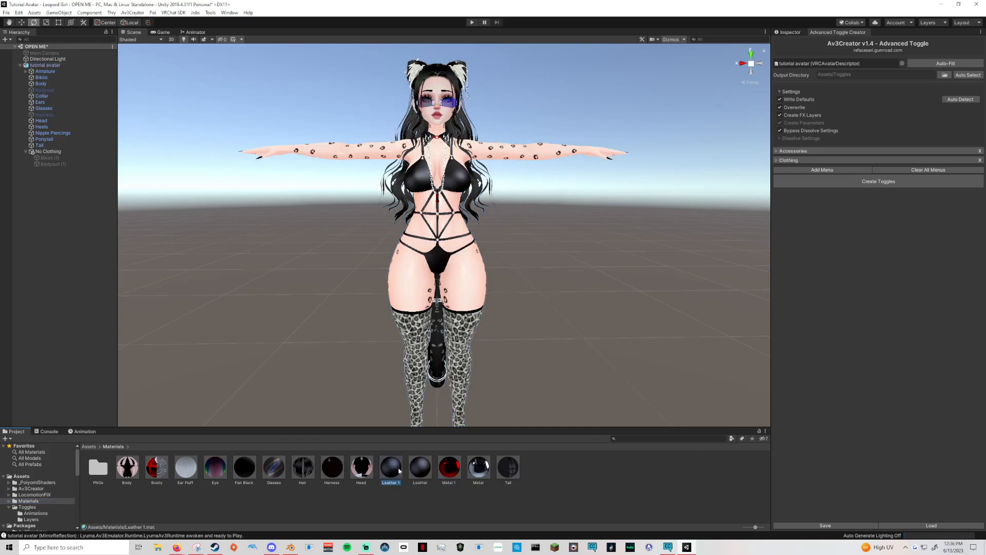
key(ctrl+d)
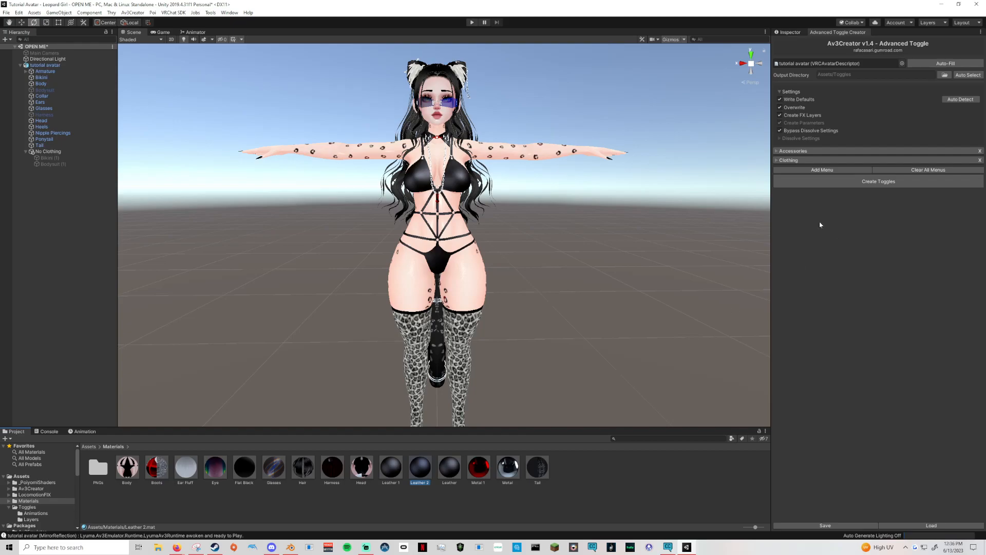
Set the Matcap 0 color of the Leather 2 material to red, FF0000.
click(786, 33)
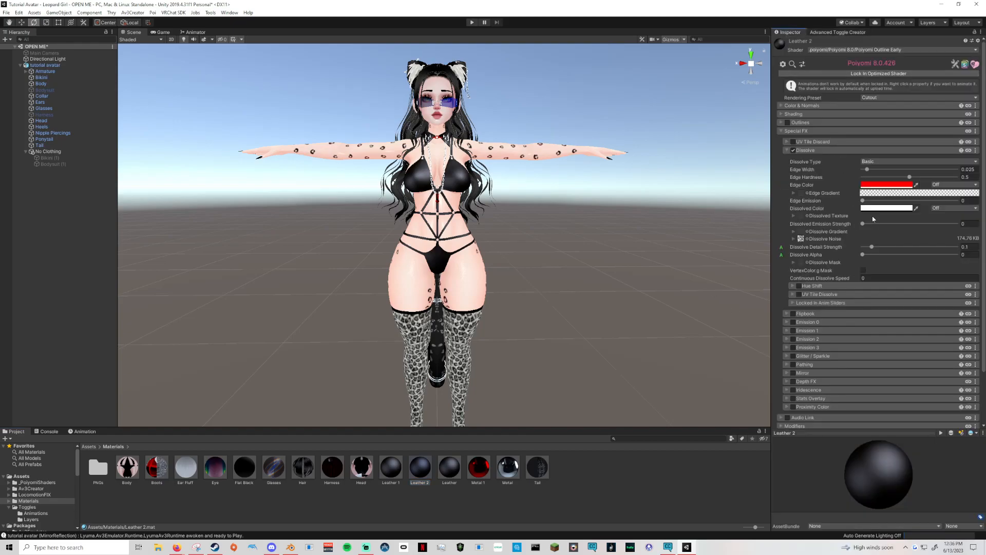
click(781, 131)
click(780, 114)
click(780, 114)
click(780, 105)
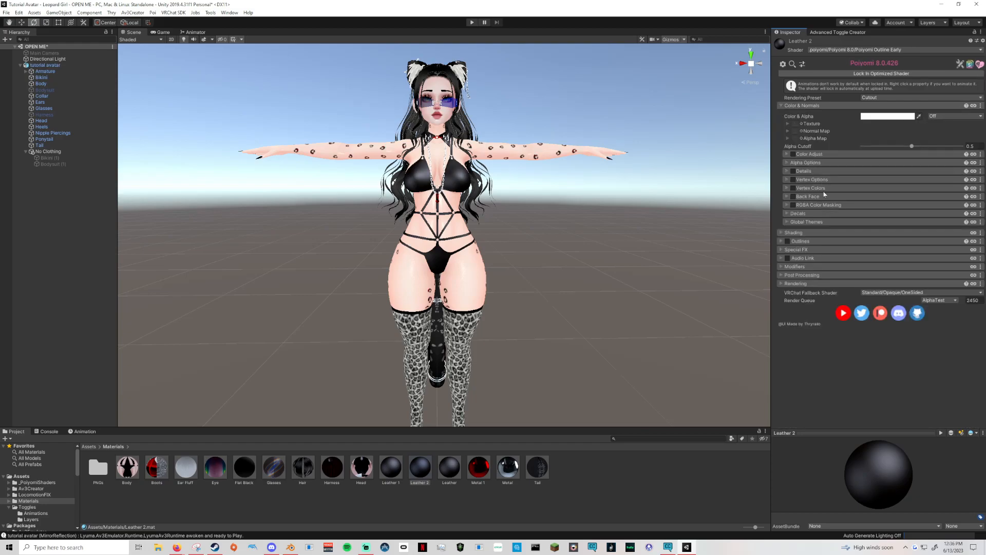
click(780, 232)
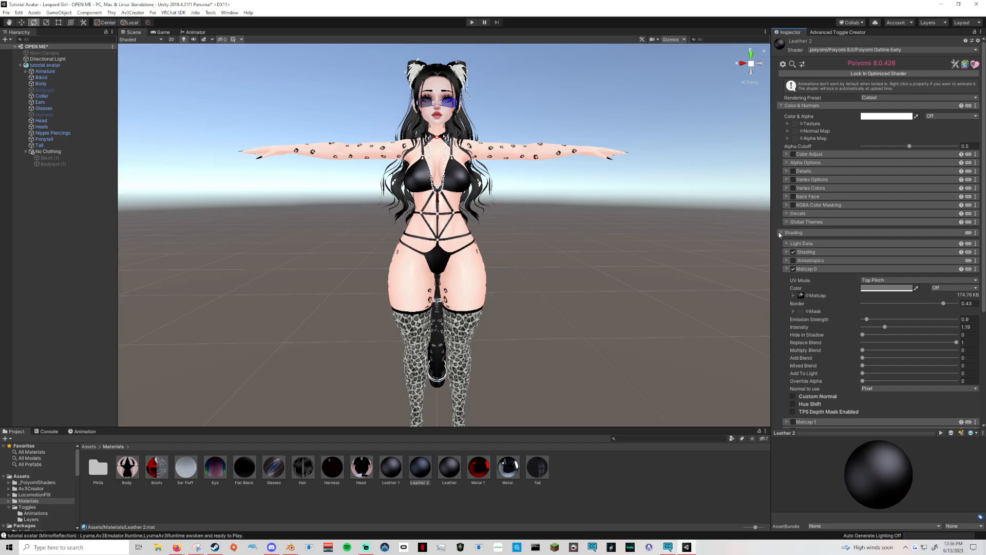
click(874, 288)
drag(773, 259, 795, 222)
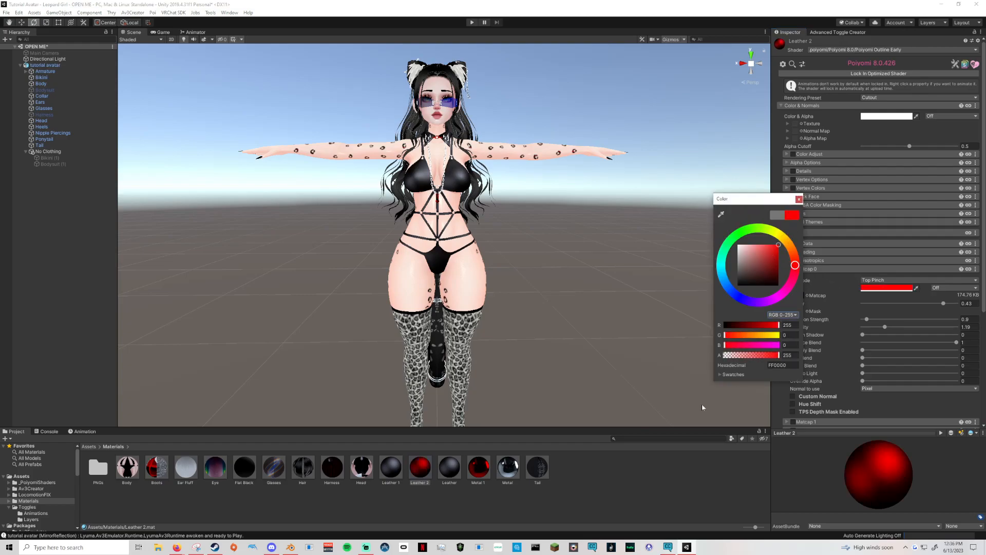
click(665, 474)
Set the Dissolve edge color of the Leather 1 material to purple, DB00FF, and collapse the Special FX settings.
click(391, 467)
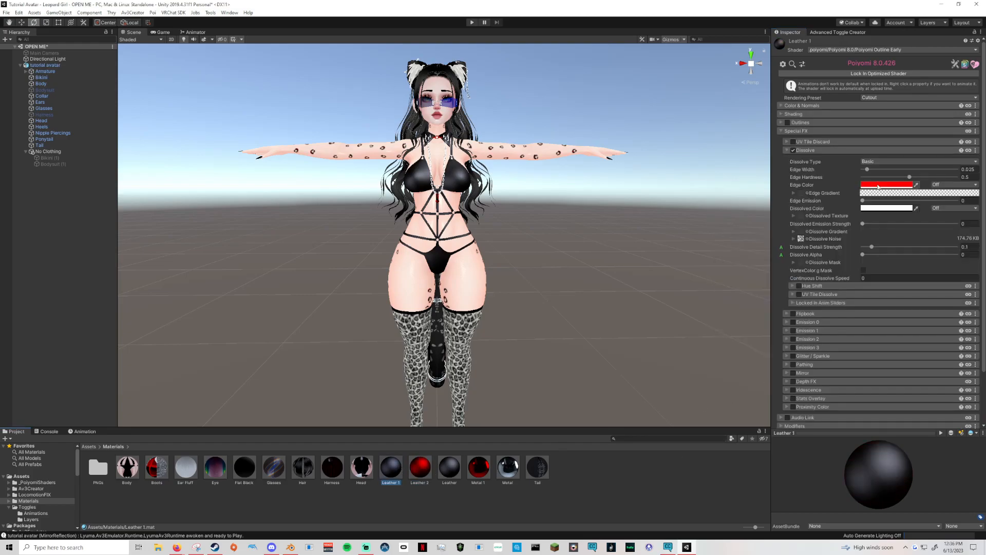
click(887, 185)
click(771, 298)
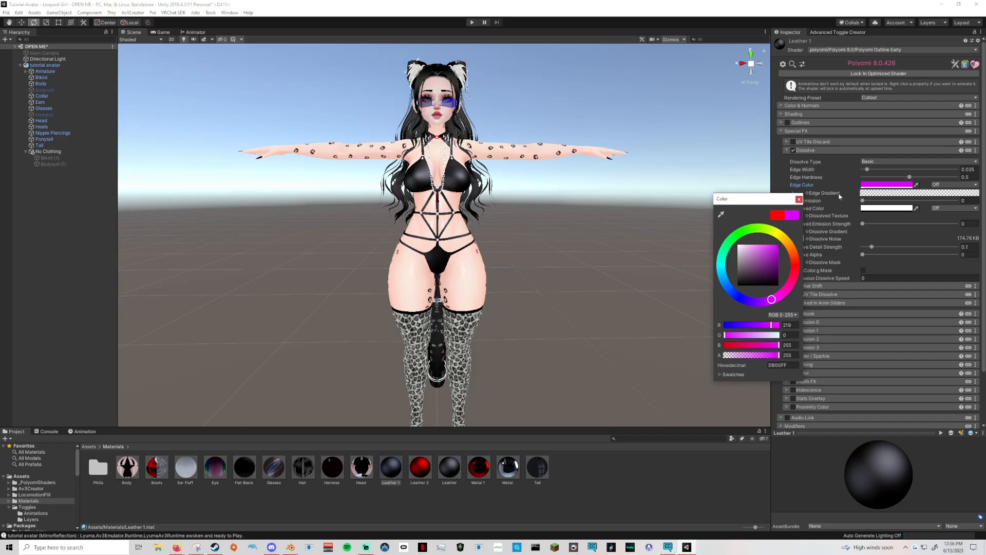
click(787, 151)
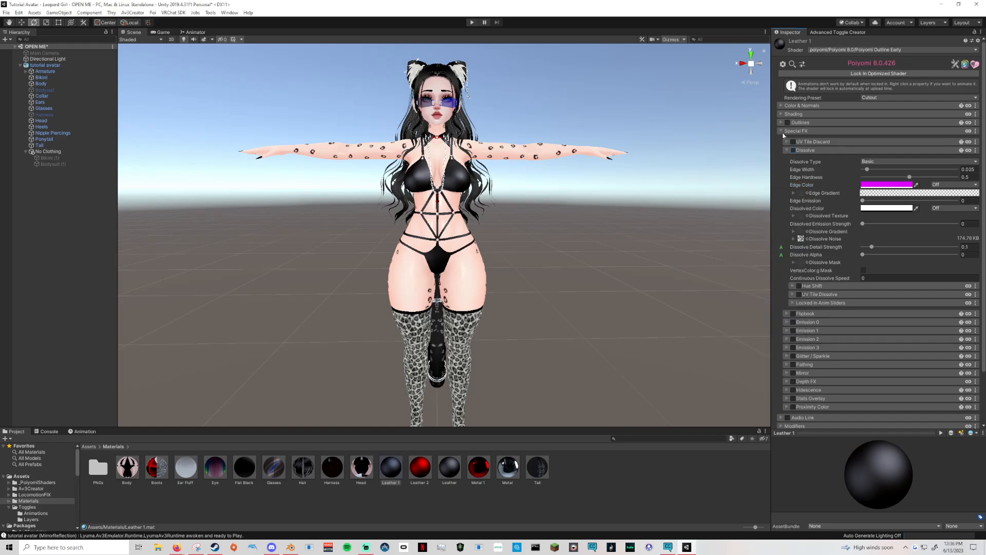
click(784, 132)
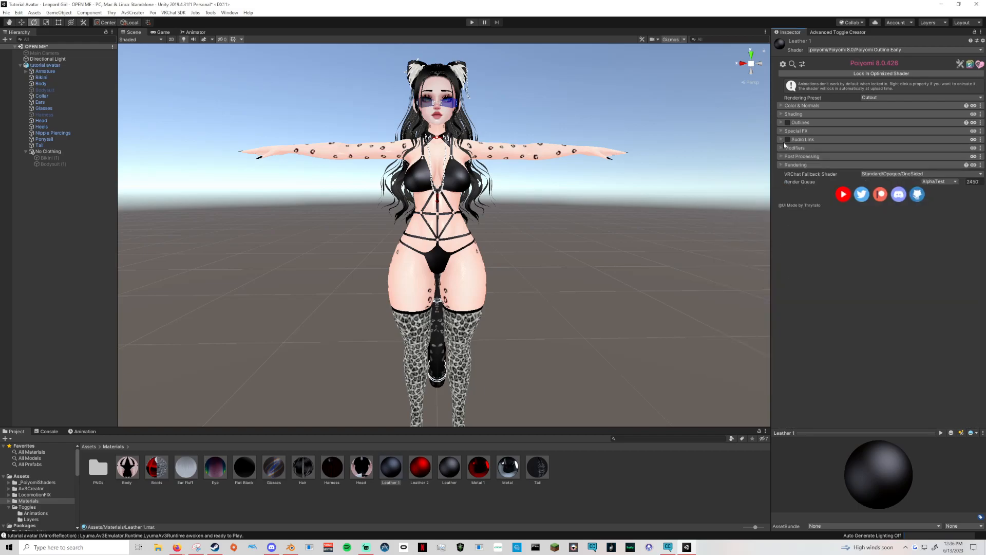
Set the Matcap 0 color of the Leather 1 material to a bright purple.
click(781, 114)
click(887, 169)
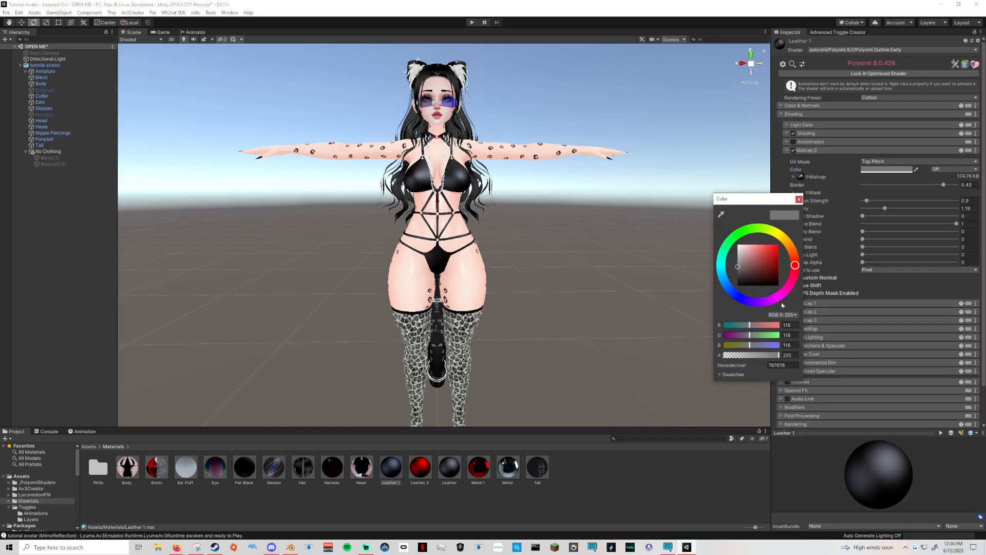
drag(776, 253, 797, 226)
click(798, 200)
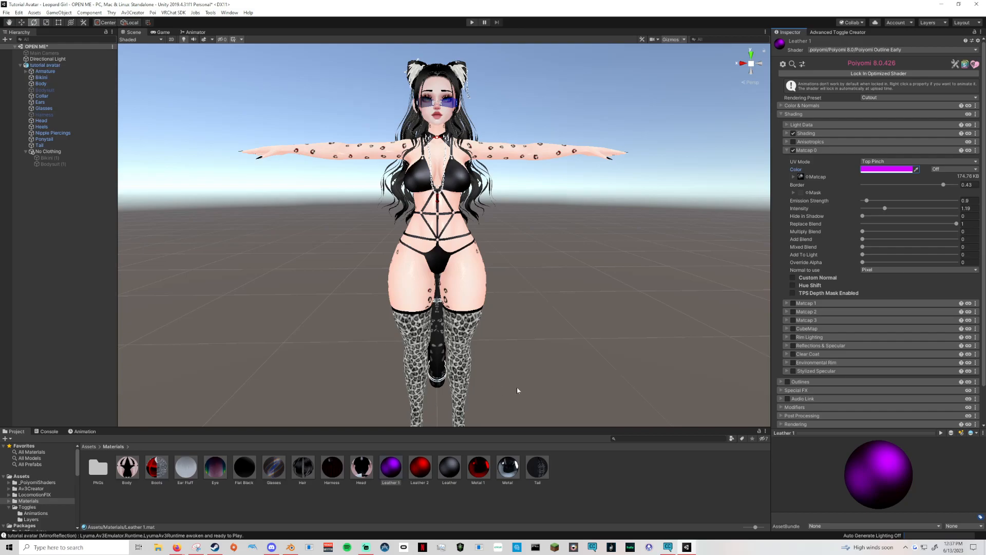
middle_drag(526, 370, 514, 422)
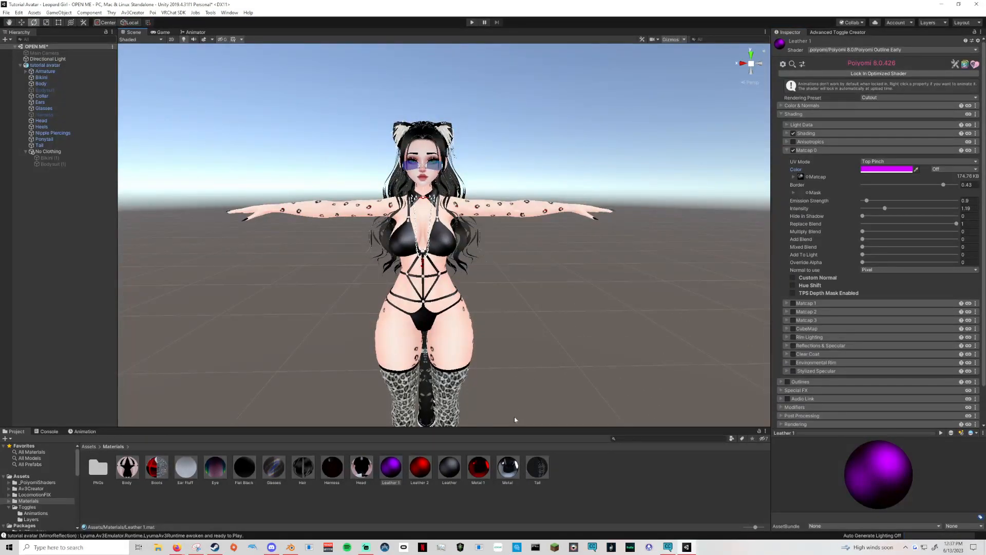
scroll(515, 421, up, 4)
scroll(550, 290, down, 8)
scroll(557, 278, up, 4)
middle_drag(556, 275, 594, 259)
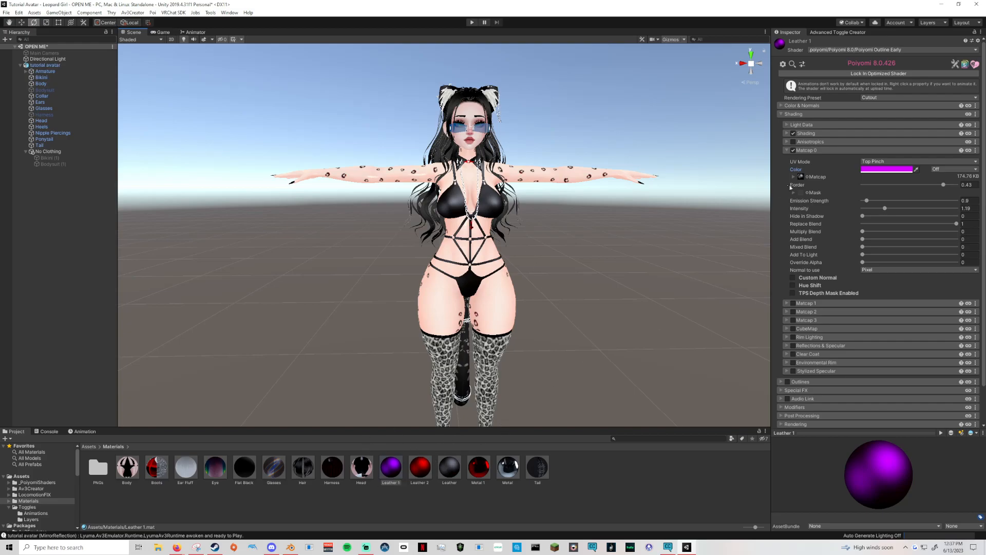
Add a third toggle menu targeting a new Color Options menu, parented to Main Menu and saved as Color Options.asset in the Animations folder.
click(842, 32)
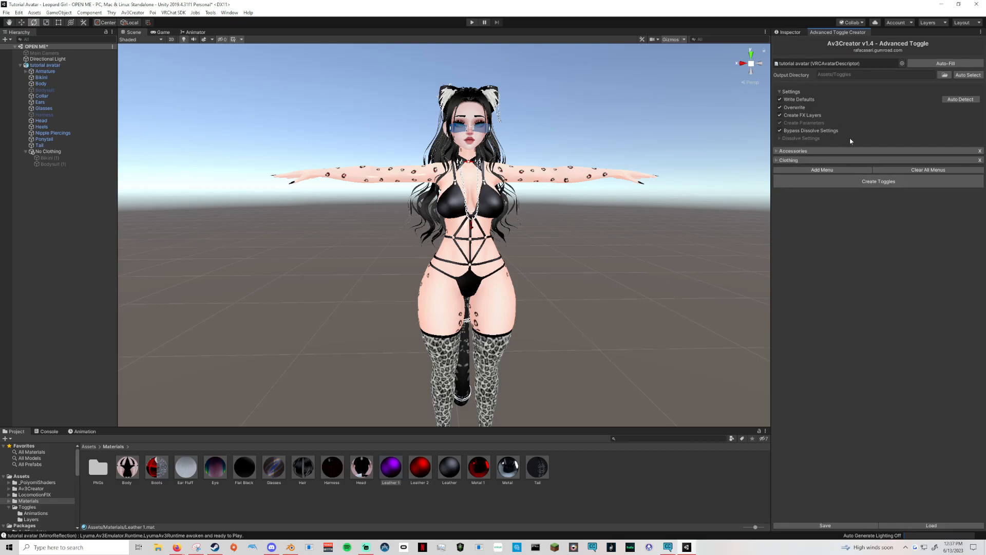
click(812, 170)
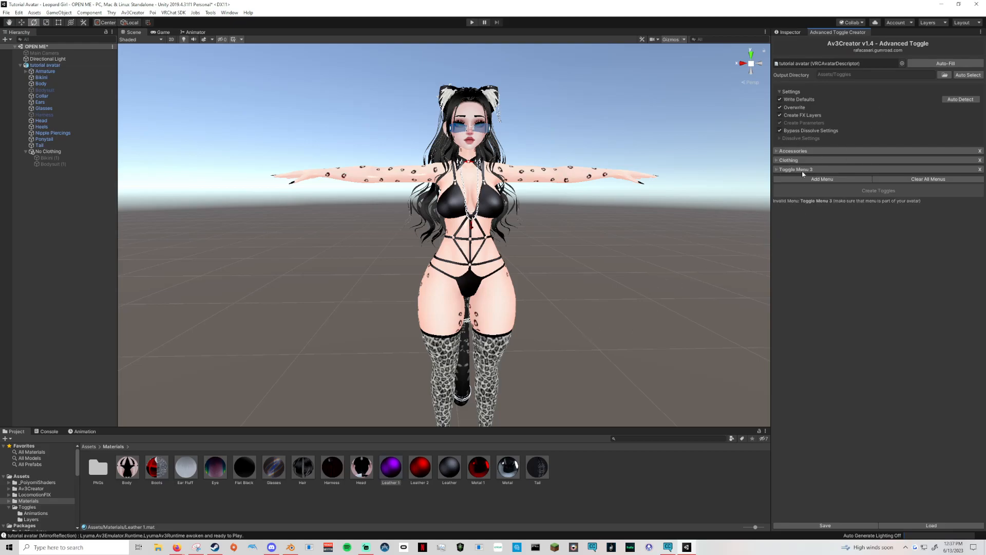
click(777, 169)
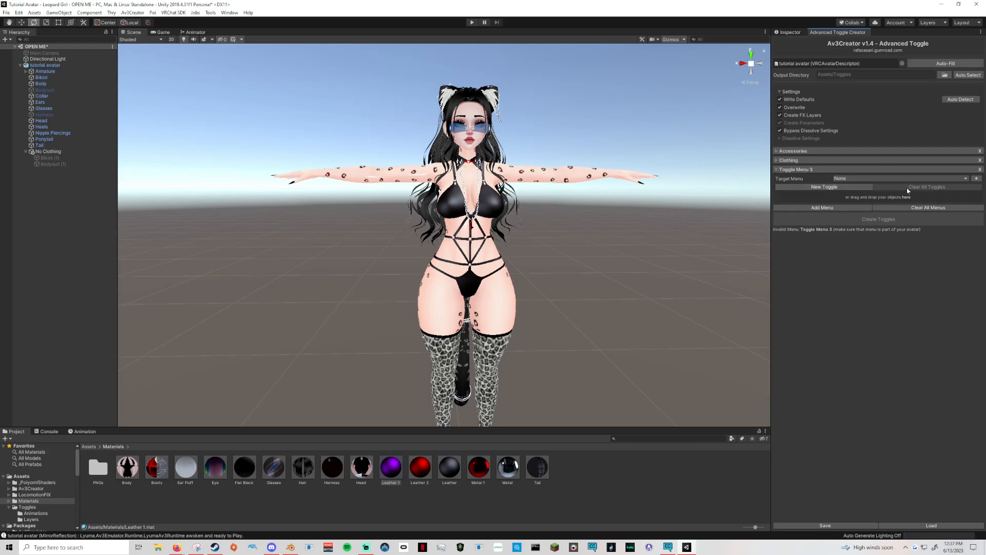
click(976, 178)
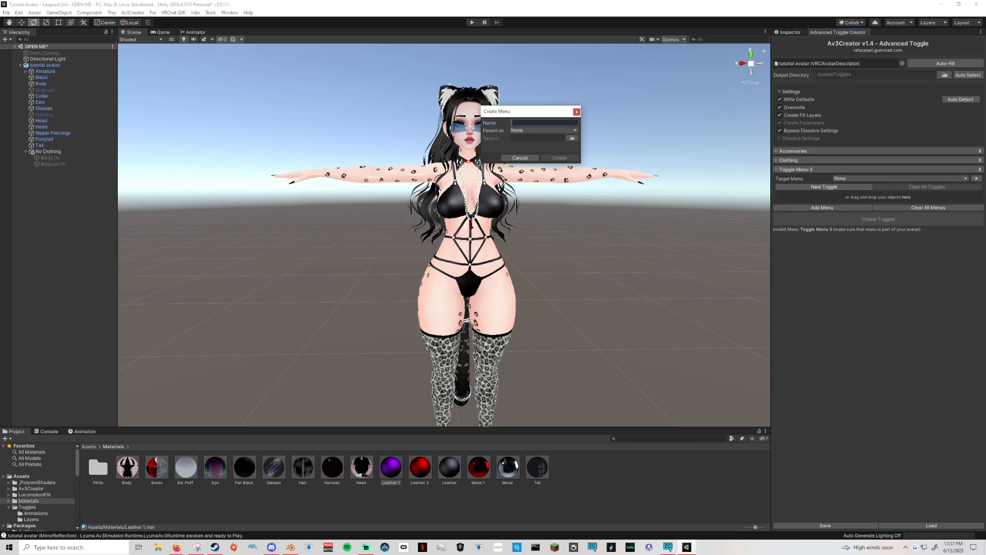
text(Color Options)
click(522, 131)
mouse_move(557, 147)
click(598, 149)
double_click(127, 74)
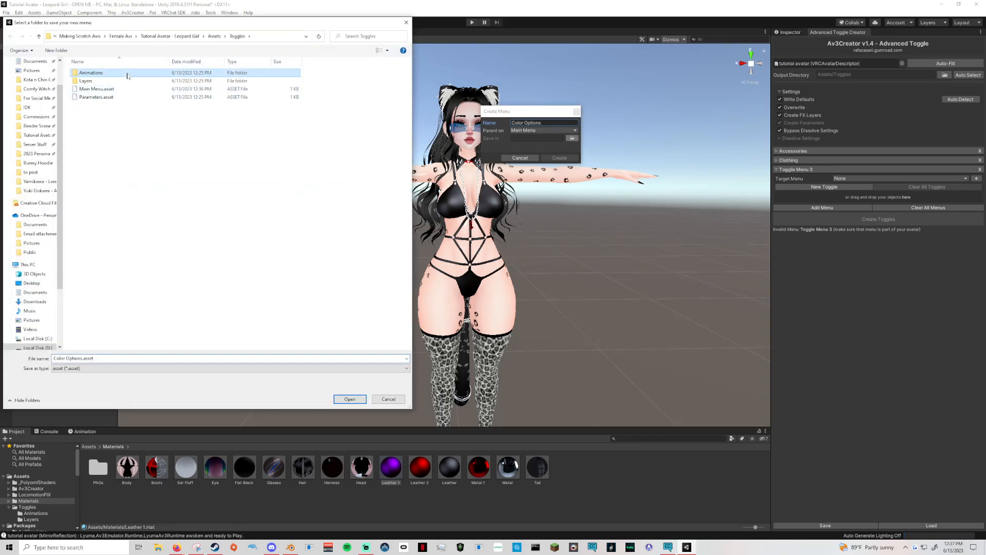
click(350, 399)
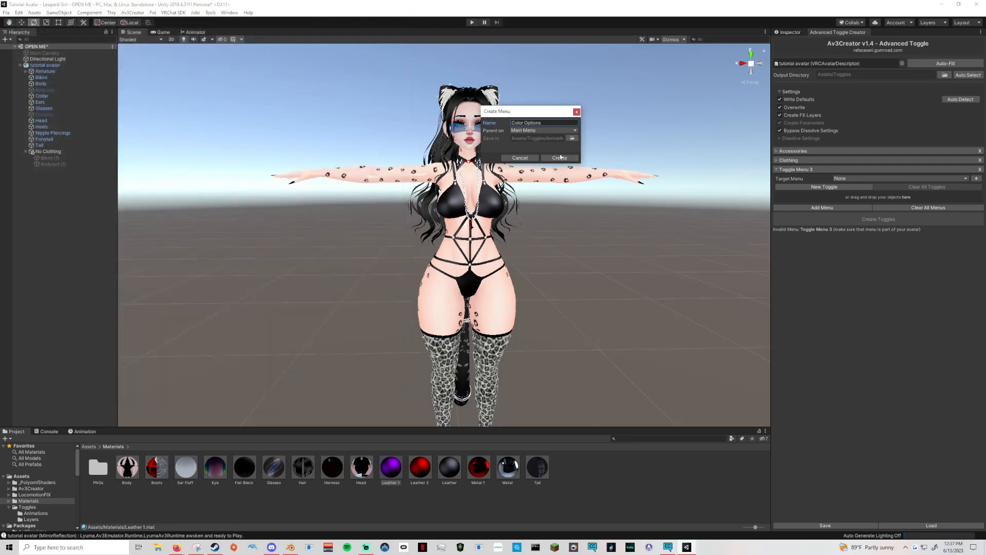
Add a Float toggle to the Color Options menu and name it Bikini Mat Swap.
click(824, 186)
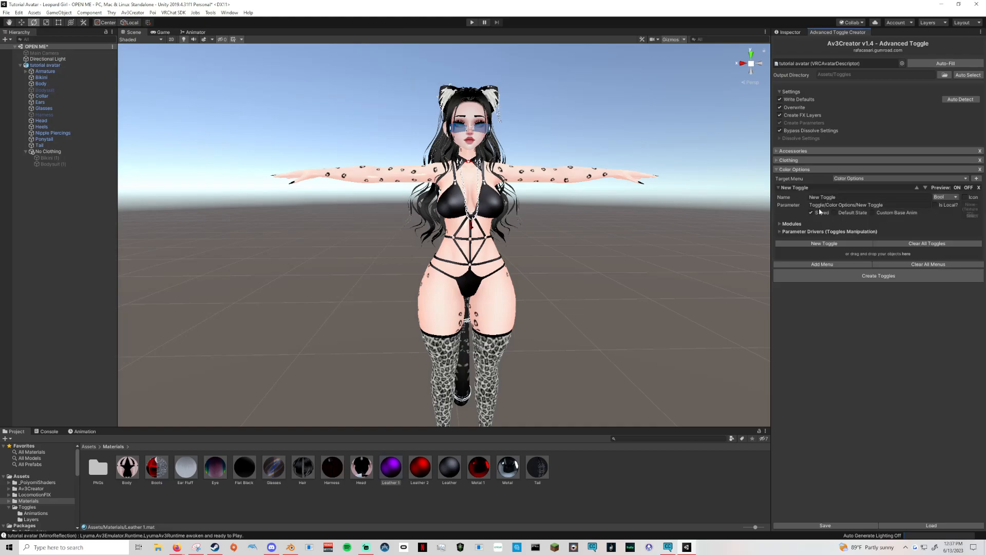
click(945, 197)
click(945, 213)
double_click(829, 198)
click(832, 197)
drag(837, 197, 726, 197)
text(Bikin)
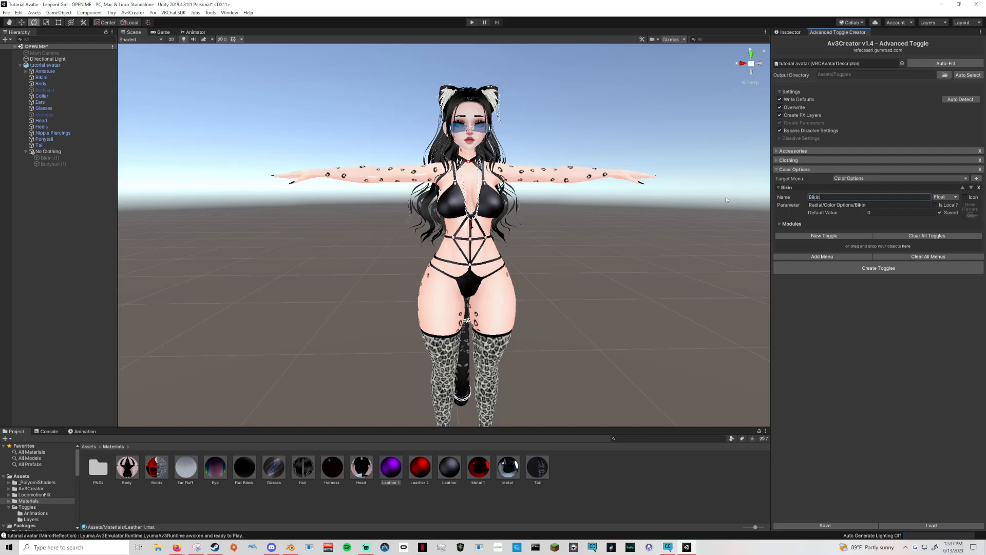
text(i Mat Swap (Tutorial))
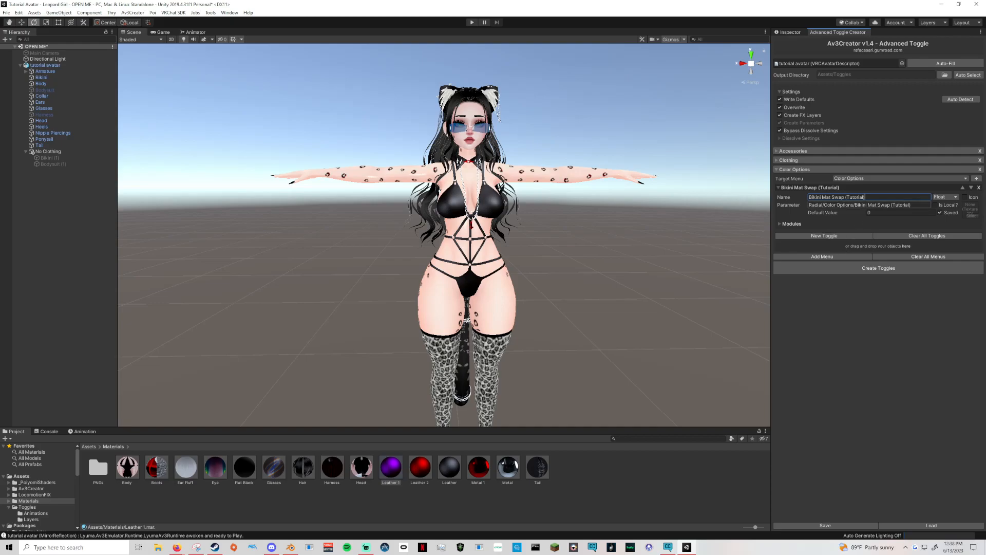
drag(866, 197, 846, 197)
key(BackSpace)
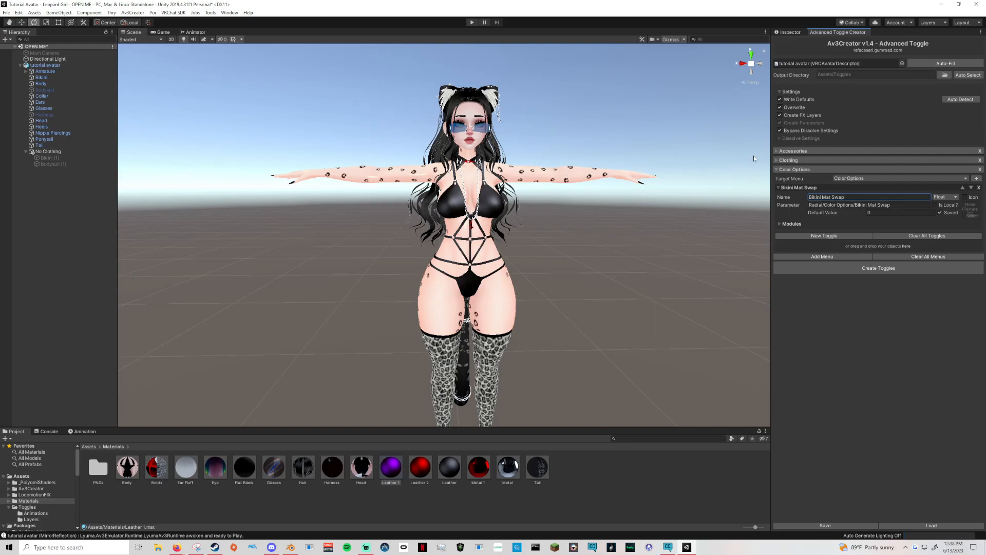
Add a Material Swap module to Bikini Mat Swap with Bikini as its source, and expand the Bikini Materials list.
click(786, 225)
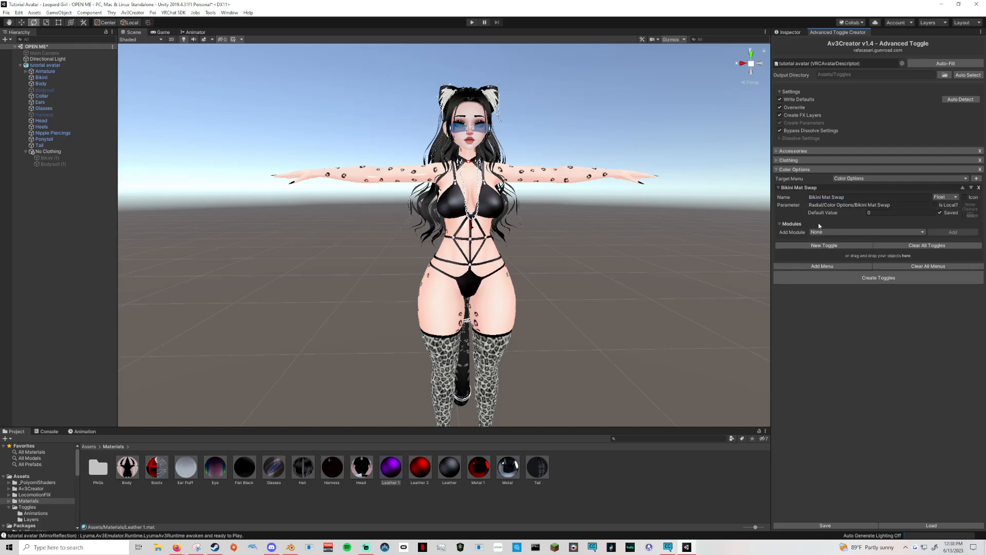
click(827, 234)
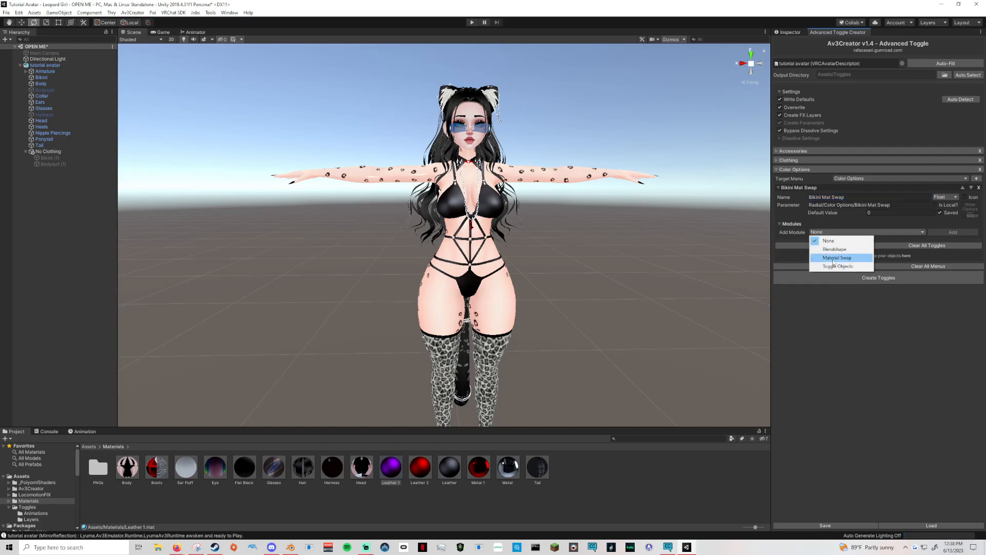
click(833, 257)
click(953, 232)
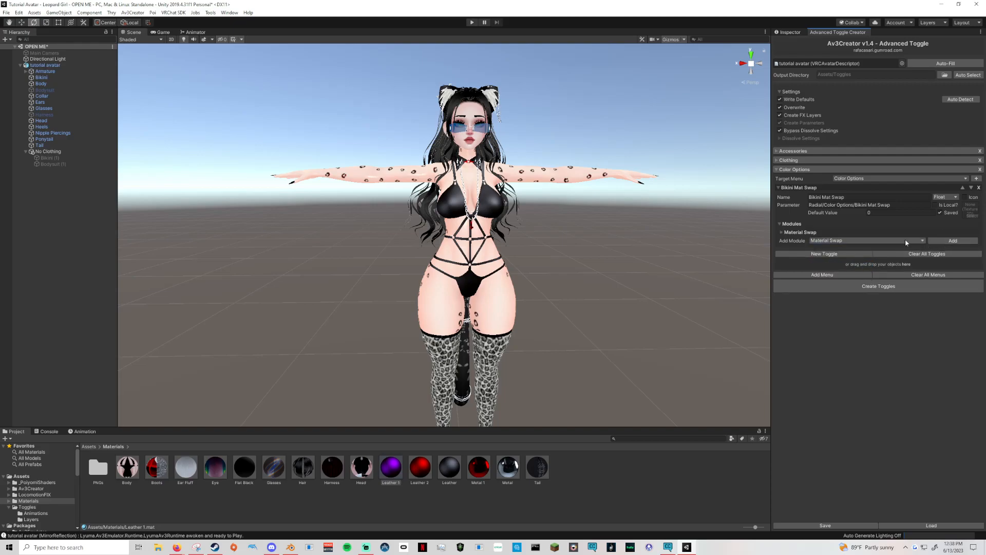
click(782, 232)
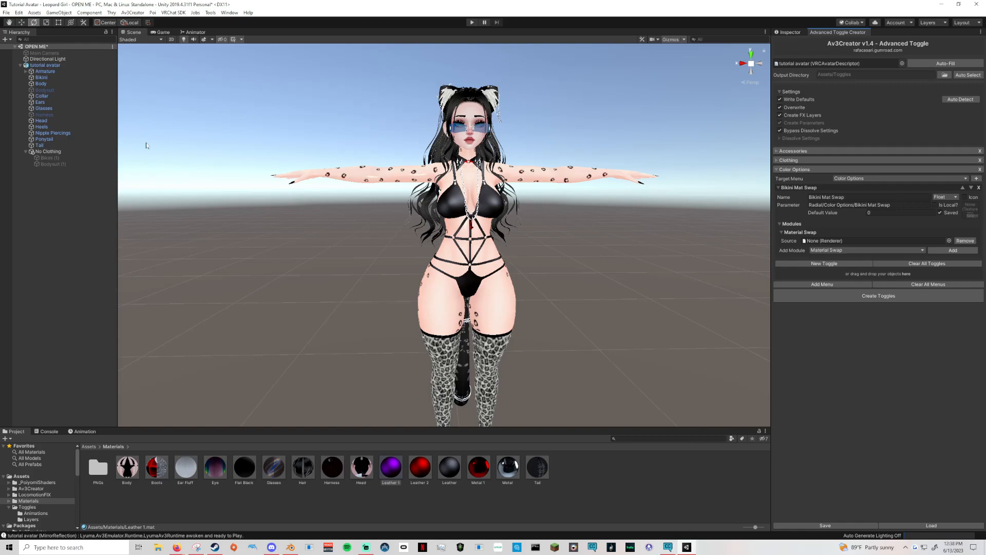
drag(44, 80, 925, 242)
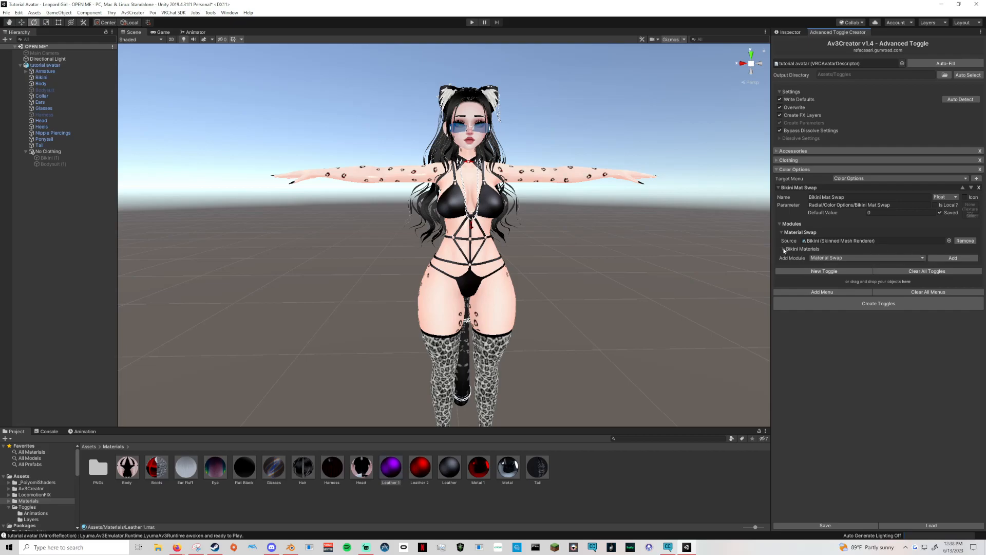
click(784, 249)
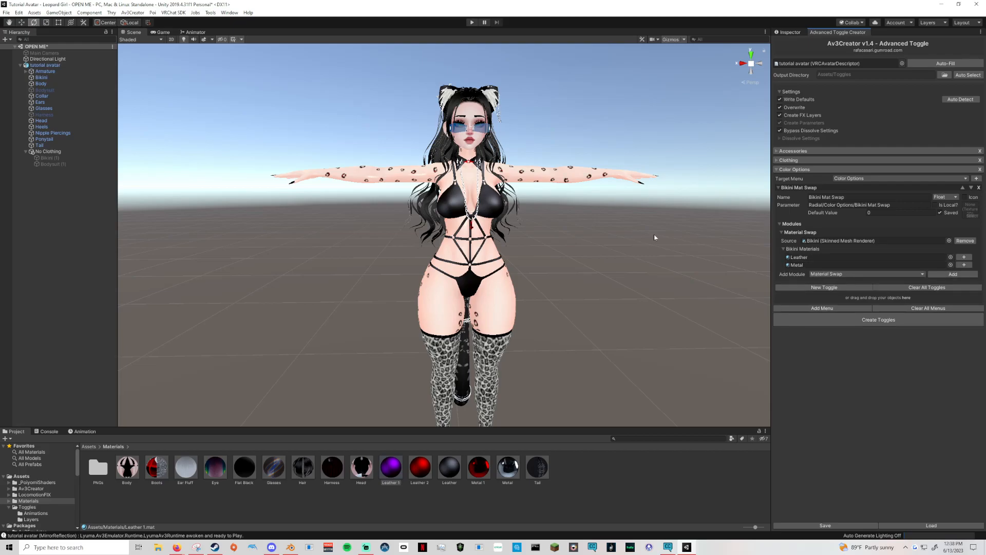
Give the bikini's Leather material three swap options: Leather for 0%-33%, Leather 2 for 33%-66%, and Leather 1 for 66%-100%.
scroll(526, 238, up, 5)
scroll(540, 244, down, 3)
middle_drag(558, 244, 534, 281)
key(e)
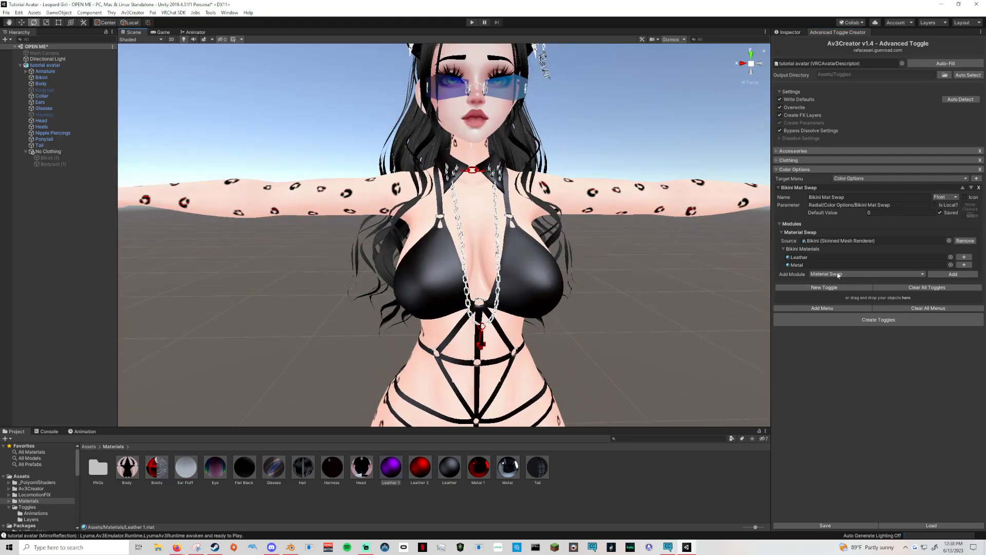
click(964, 257)
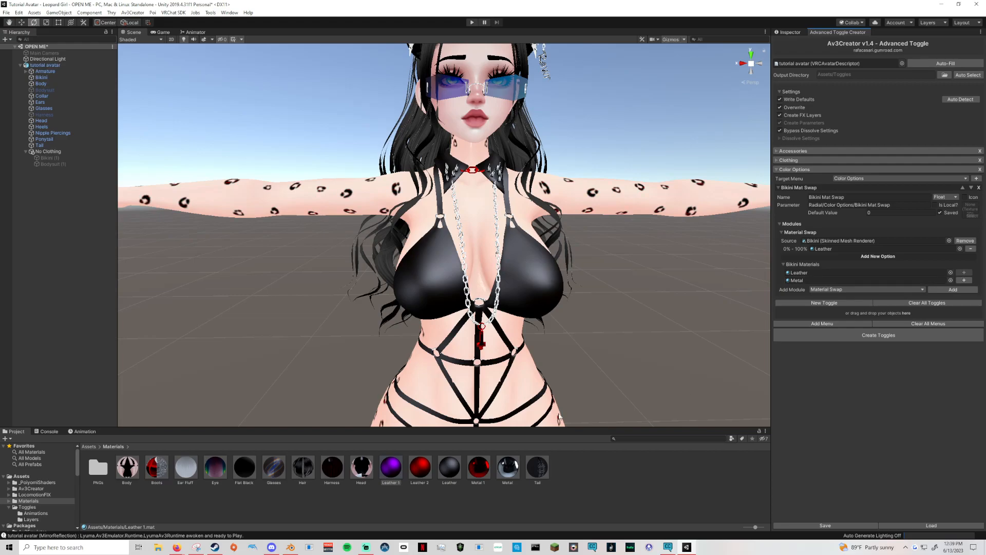
click(866, 256)
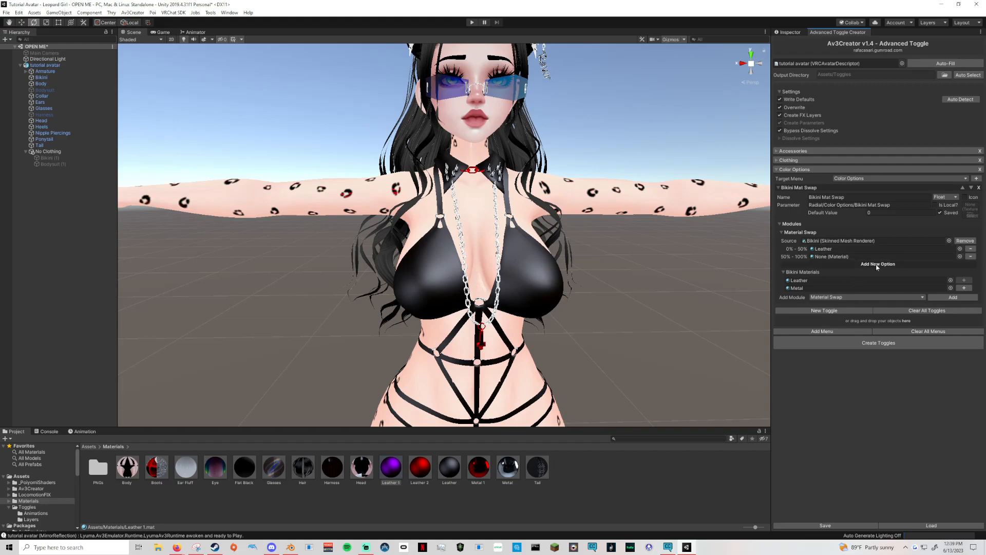
click(878, 265)
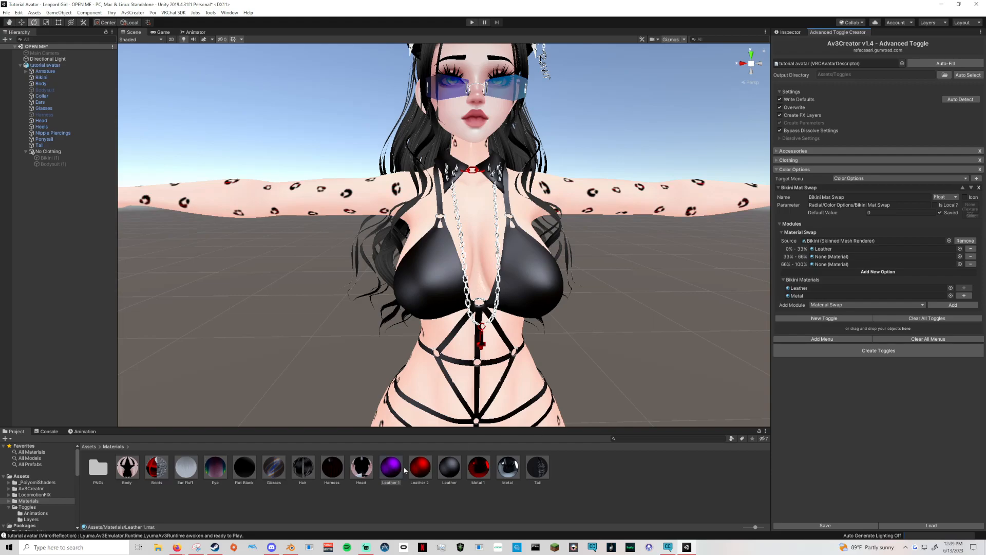
drag(392, 467, 816, 257)
drag(395, 478, 817, 266)
Review the Accessories, Clothing, and Color Options menus, leaving all three collapsed.
click(777, 169)
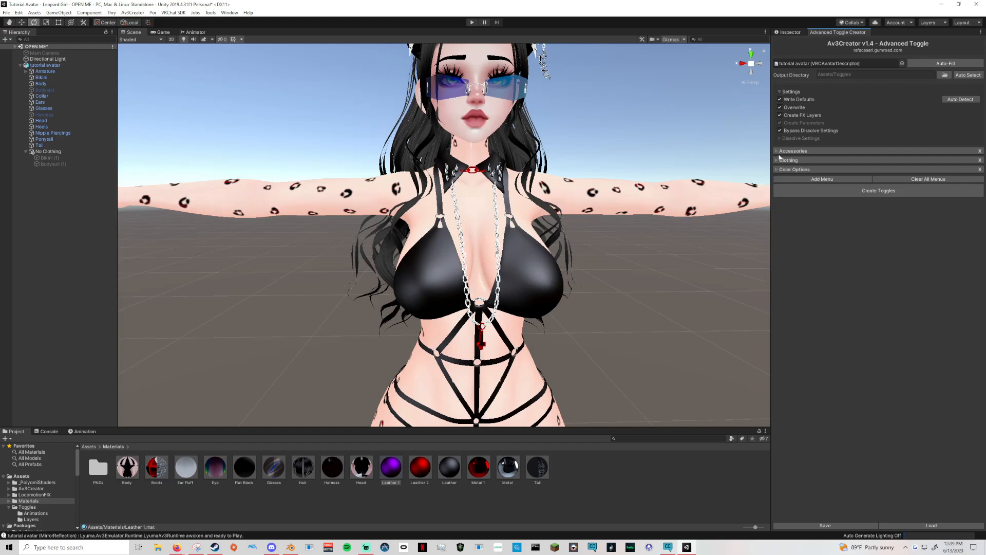
click(778, 151)
click(781, 152)
click(778, 160)
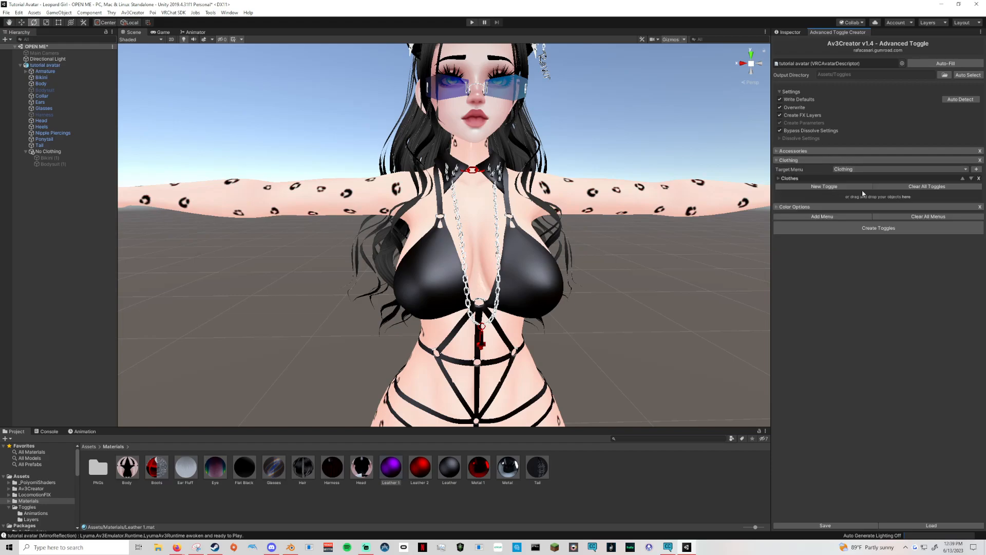
click(782, 160)
click(778, 170)
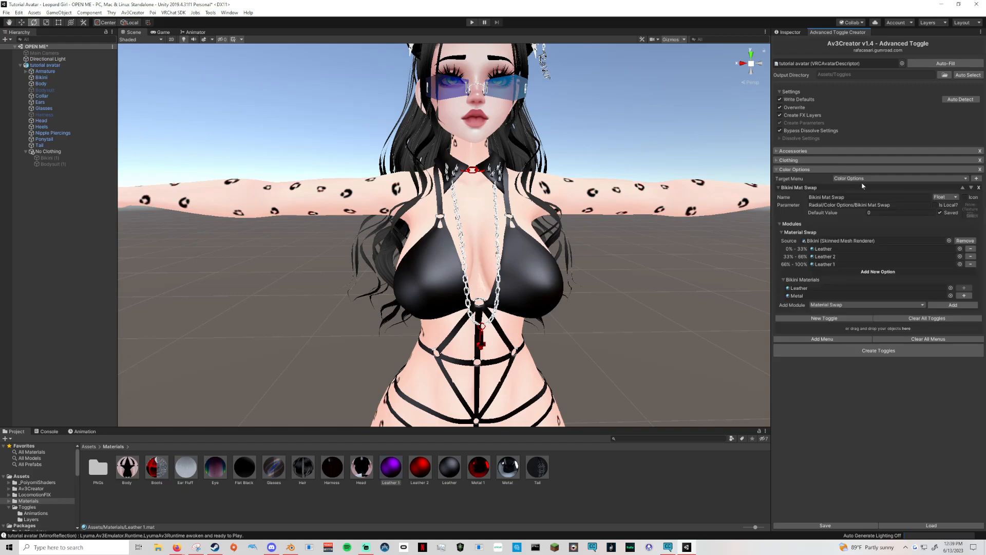
click(776, 170)
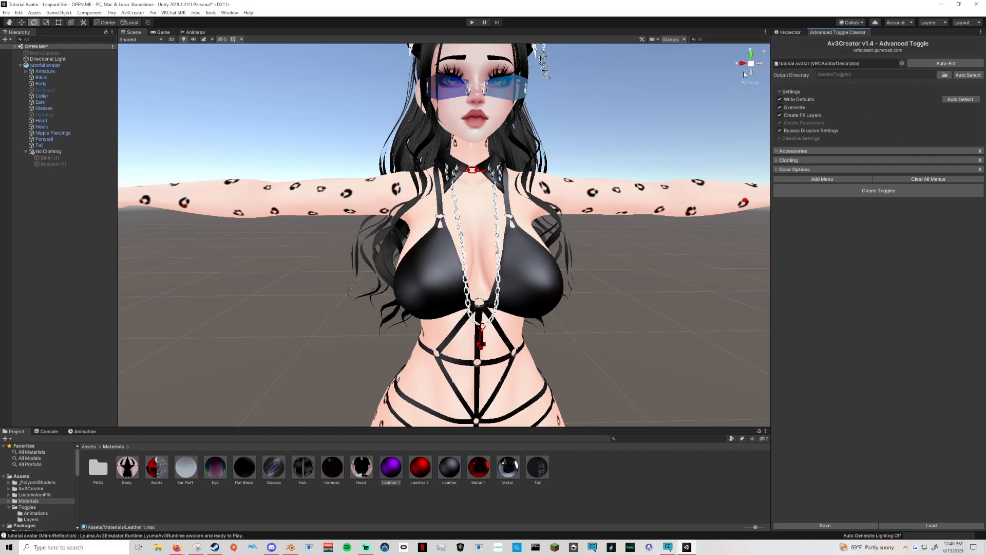
Create the configured toggles, confirm their creation, and expand the Color Options menu.
click(868, 193)
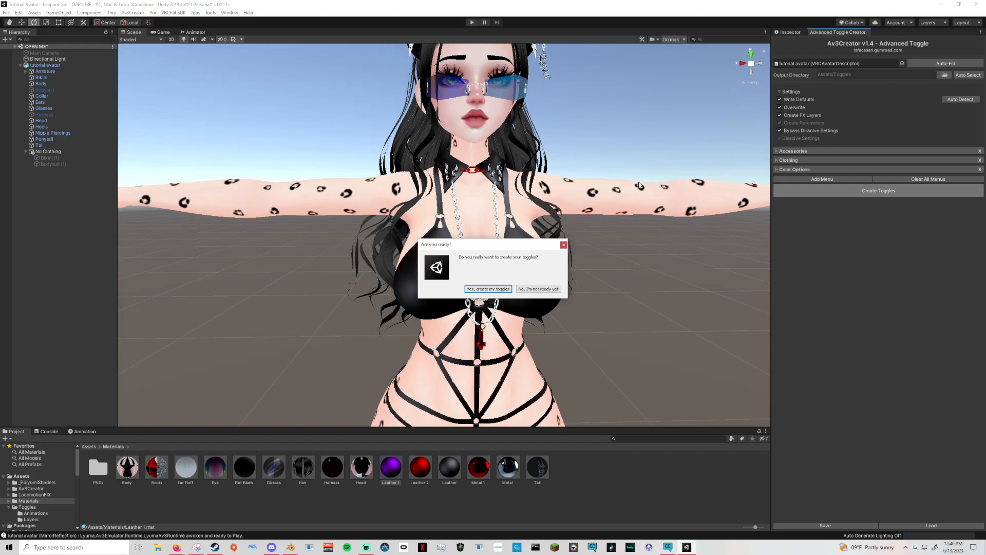
click(487, 289)
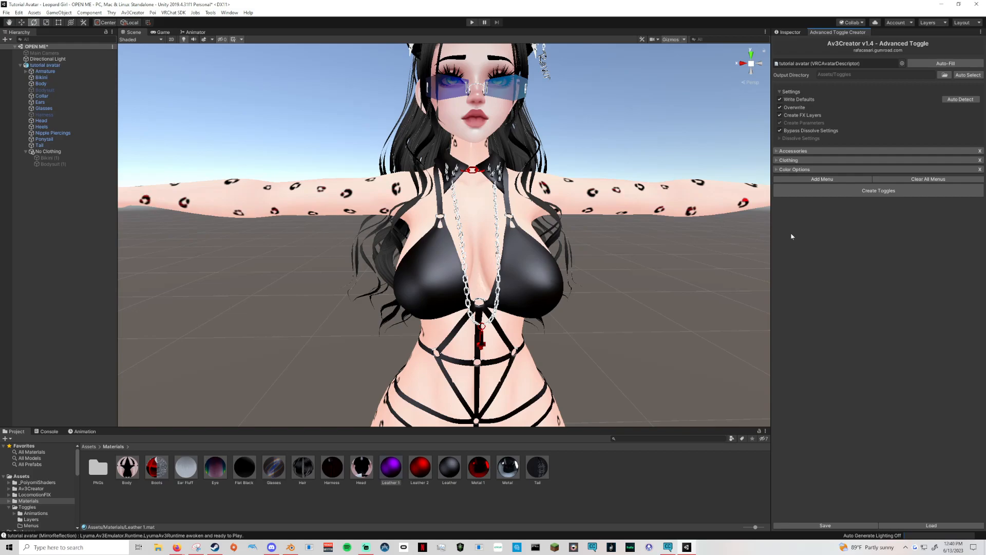
click(777, 171)
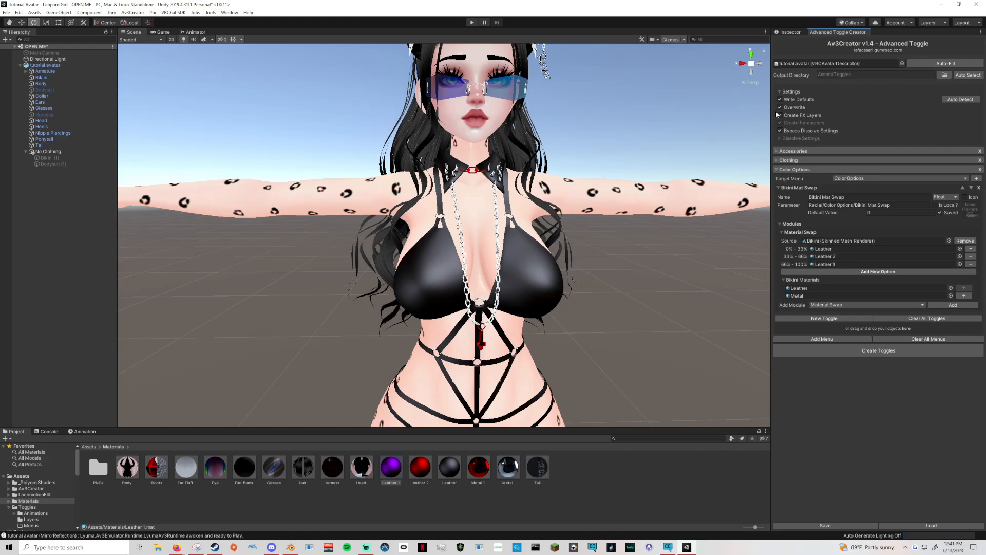
Look over the Leather, Leather 2, and Leather 1 materials in the Inspector.
click(435, 470)
click(789, 33)
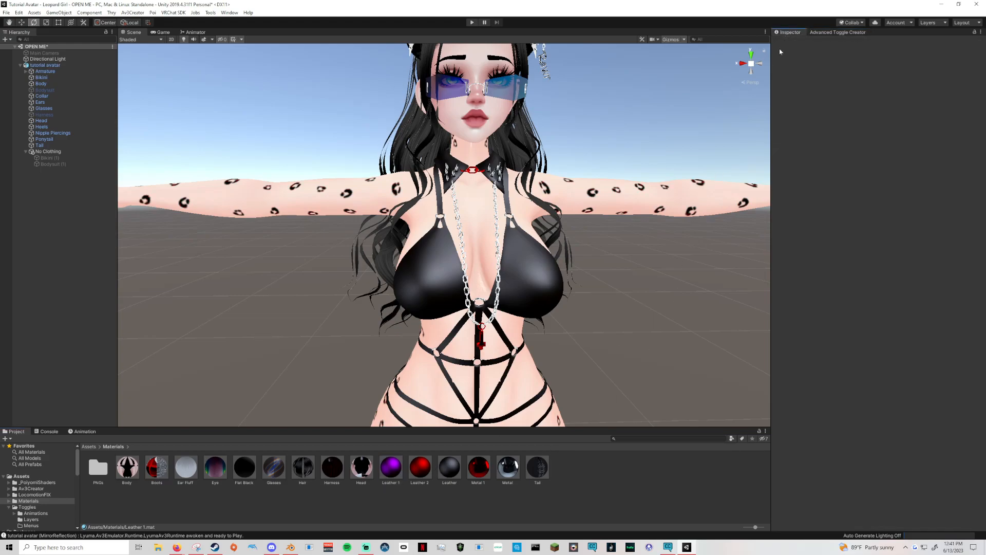
click(420, 466)
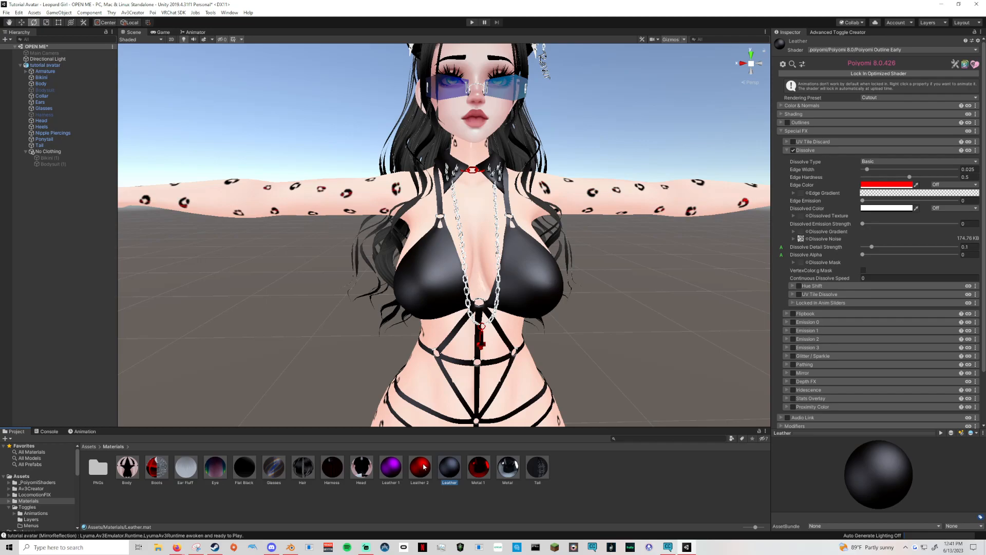
click(396, 469)
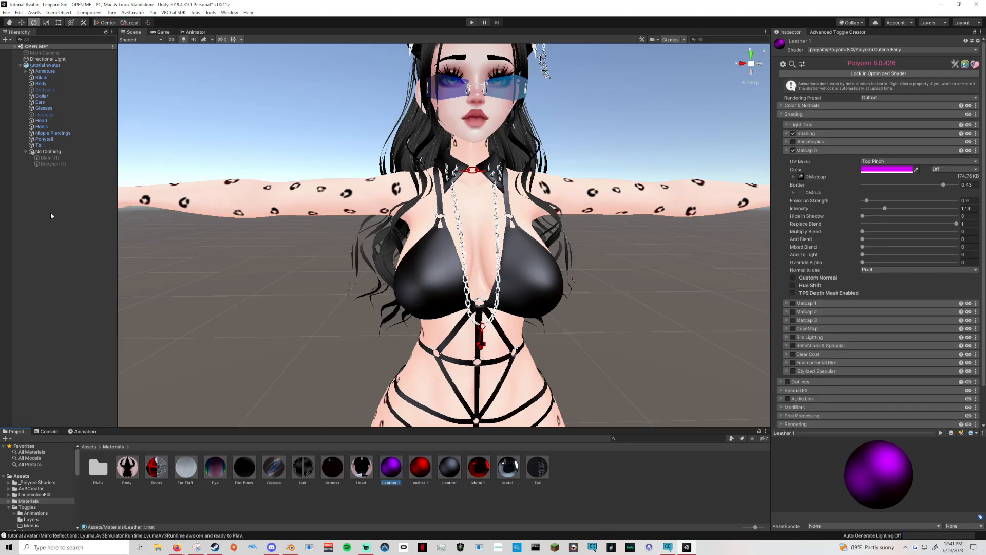
Enter play mode, switch back to the Scene view, and enable the Avatars 3.0 Emulator.
click(281, 154)
scroll(471, 177, down, 10)
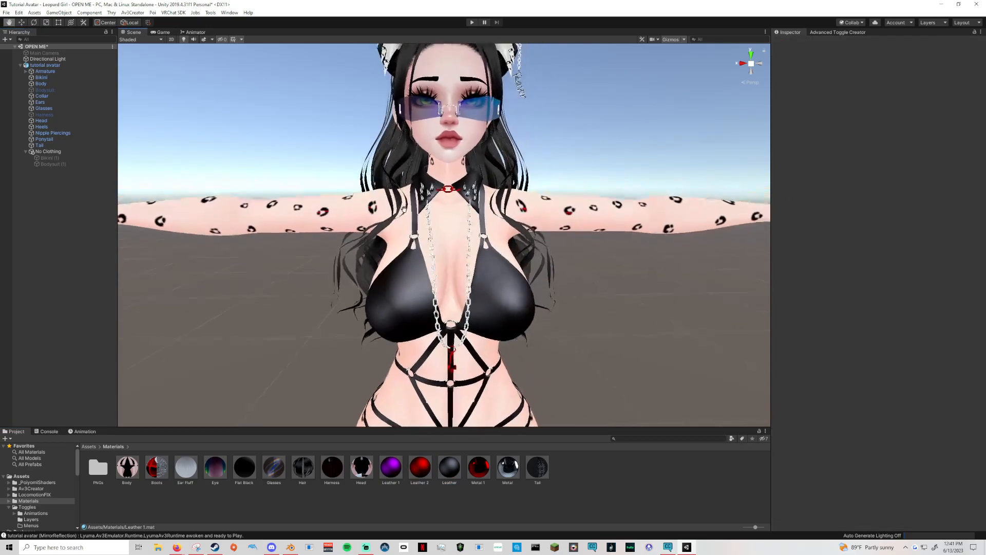
right_drag(403, 215, 410, 204)
middle_drag(410, 204, 415, 145)
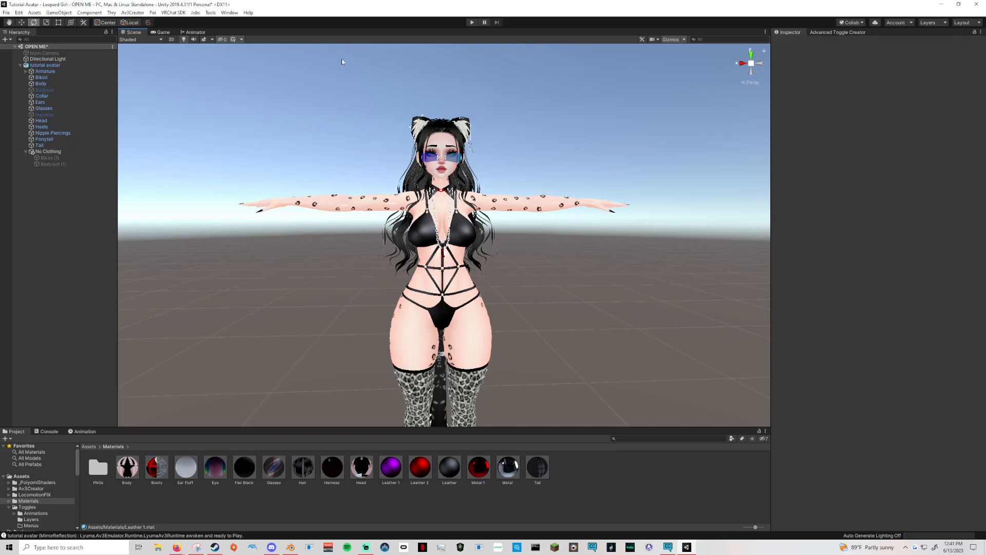
click(471, 22)
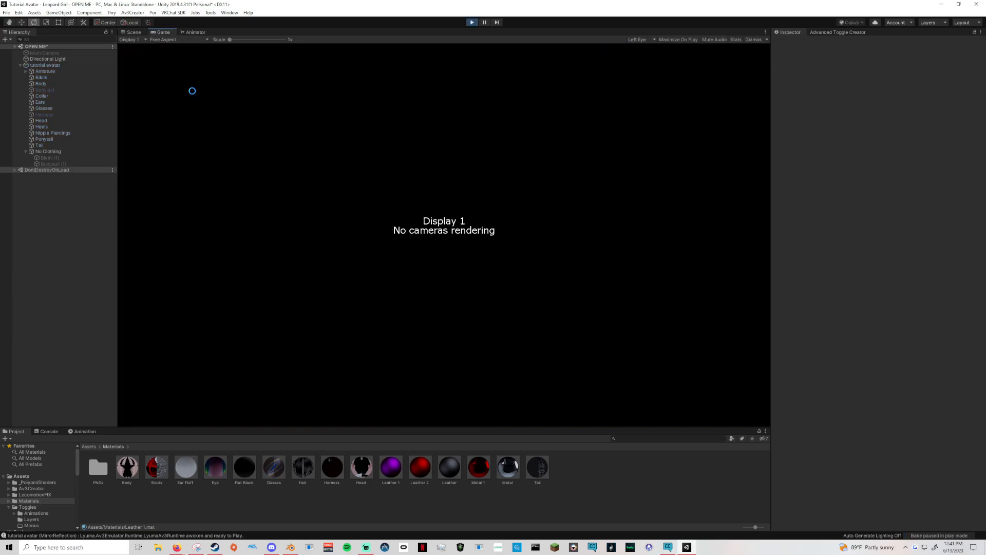
click(132, 32)
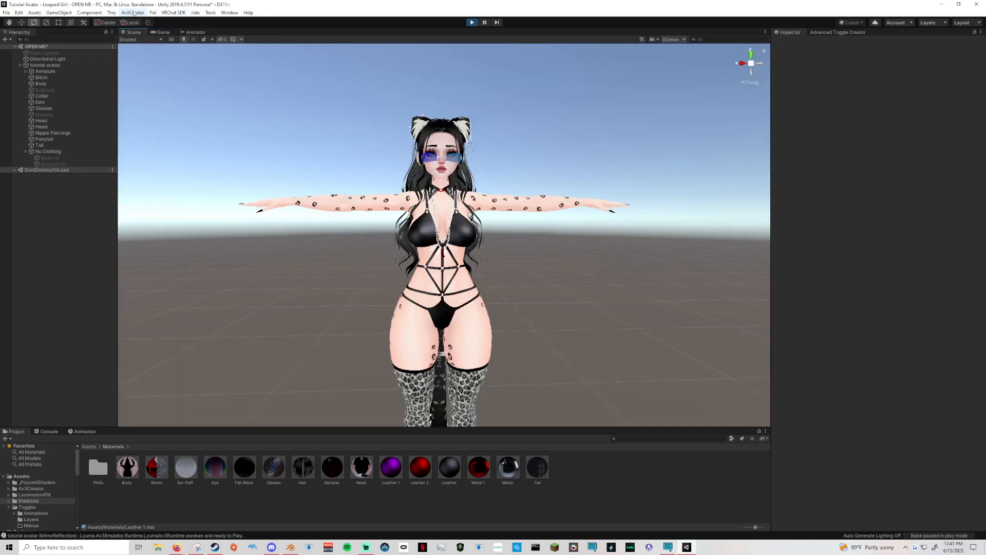
click(209, 13)
click(236, 24)
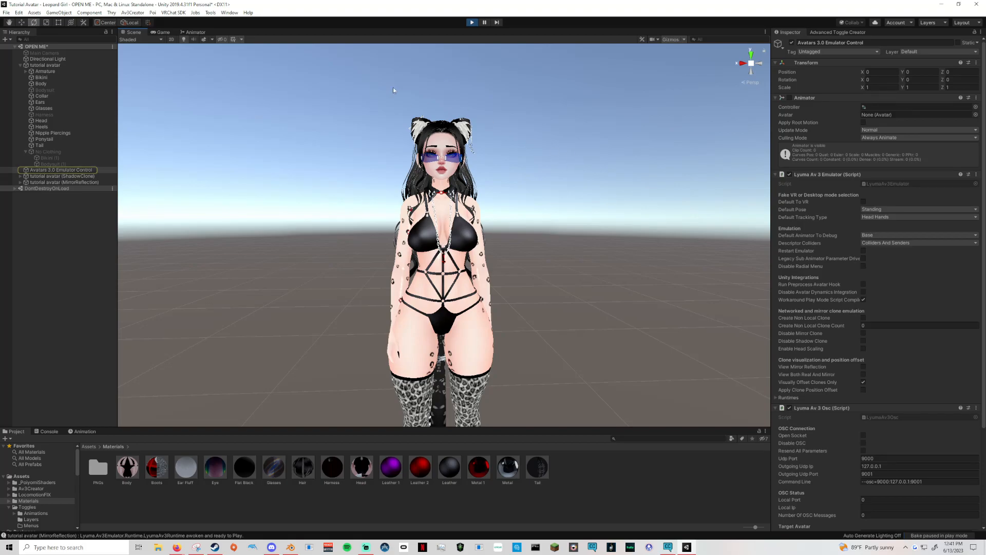
Select tutorial avatar and test the Glasses and Collar toggles off and on in its Accessories expressions submenu.
click(49, 66)
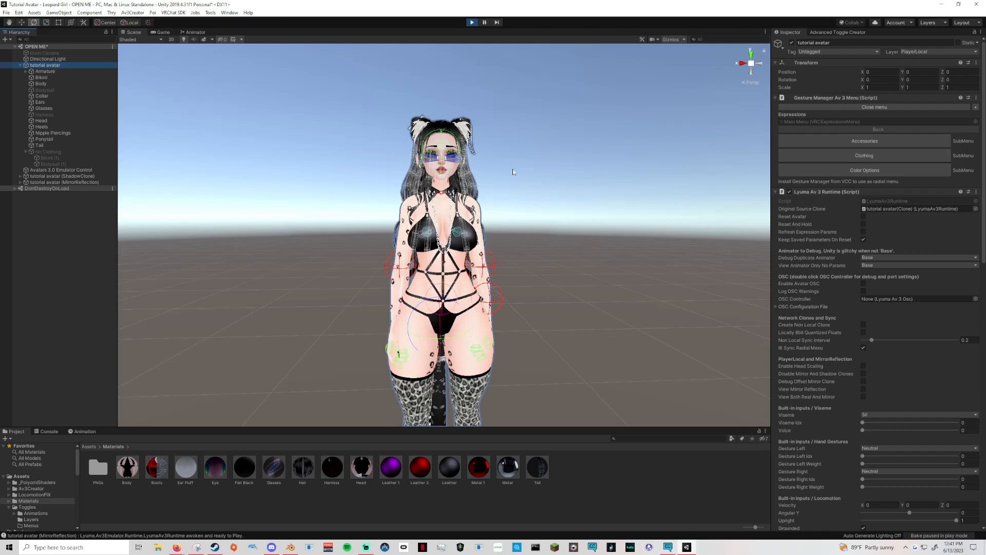
middle_drag(518, 265, 530, 194)
scroll(532, 154, up, 8)
middle_drag(534, 124, 519, 287)
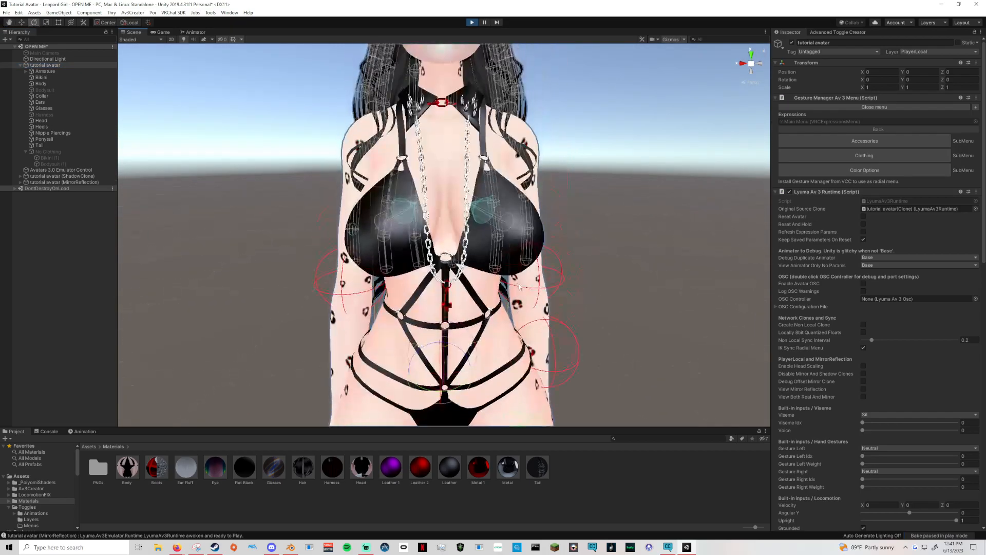
scroll(519, 287, down, 6)
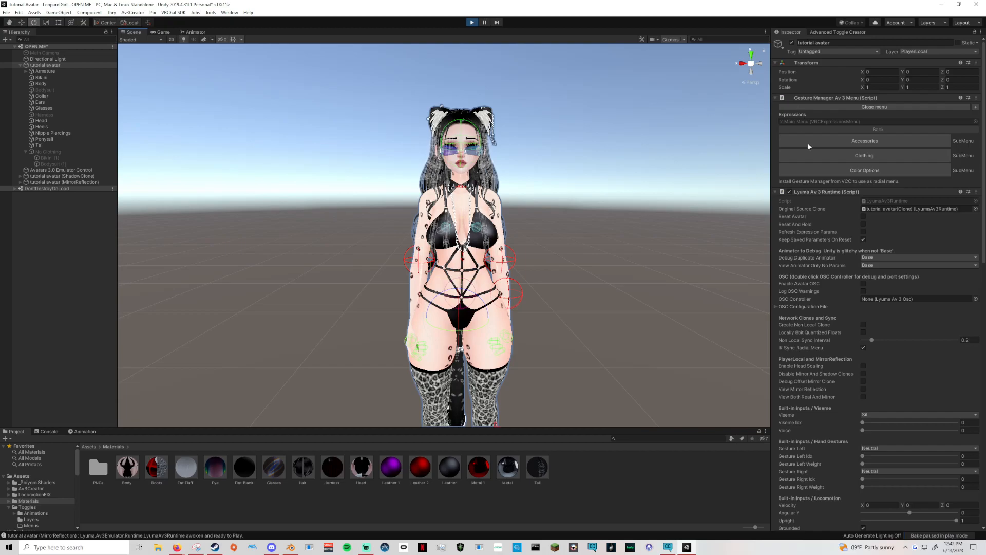
click(805, 139)
click(838, 141)
click(838, 141)
click(842, 157)
click(842, 158)
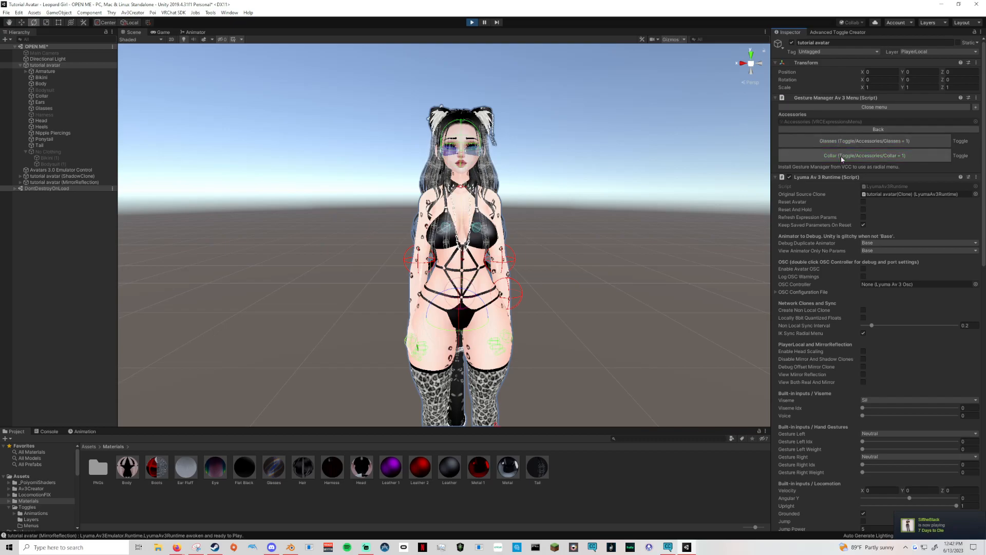
Open the Clothes radial in the Clothing submenu and sweep its rotation through the outfits, ending at about 0.947.
click(859, 130)
click(852, 154)
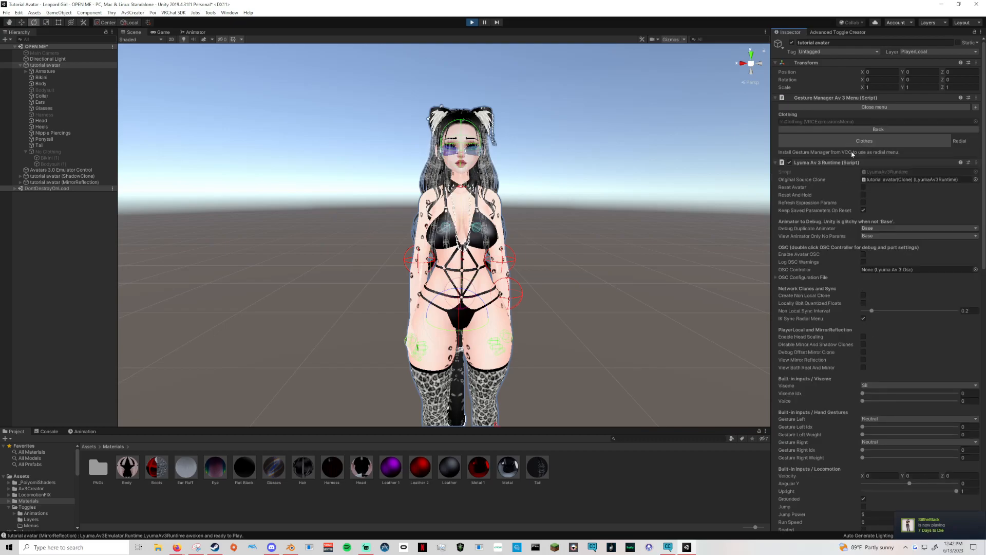
click(855, 142)
drag(864, 153, 904, 153)
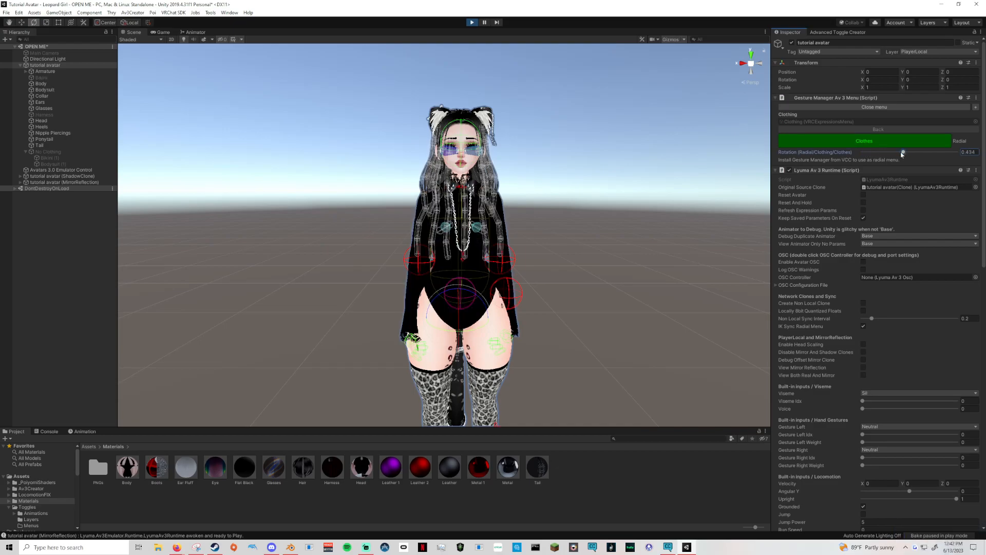
scroll(629, 194, up, 5)
middle_drag(630, 201, 606, 370)
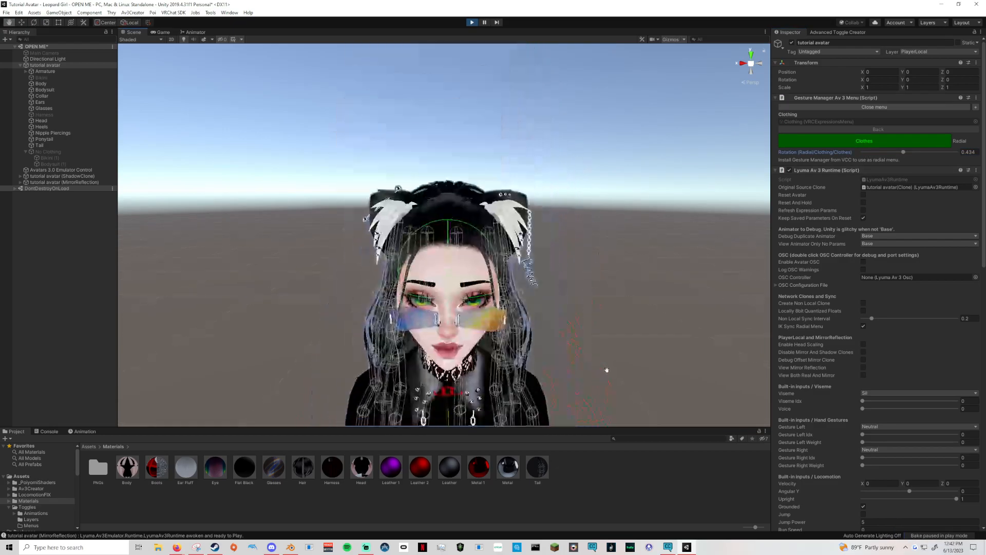
drag(901, 153, 877, 153)
middle_drag(606, 319, 612, 288)
drag(877, 153, 898, 153)
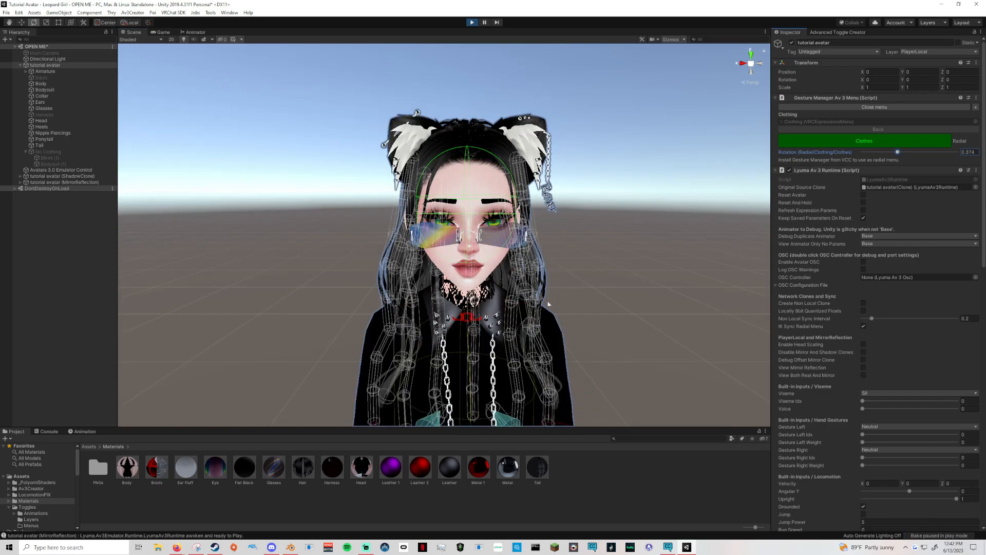
drag(898, 152, 951, 152)
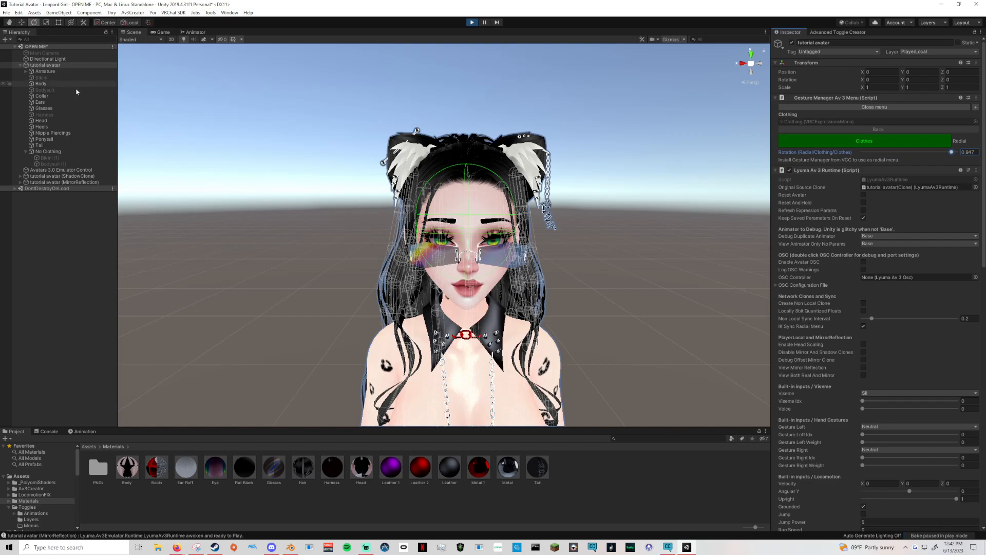
Move the Clothes radial from 0 to about 0.767, inspect the No Clothing object, and reselect tutorial avatar.
click(872, 142)
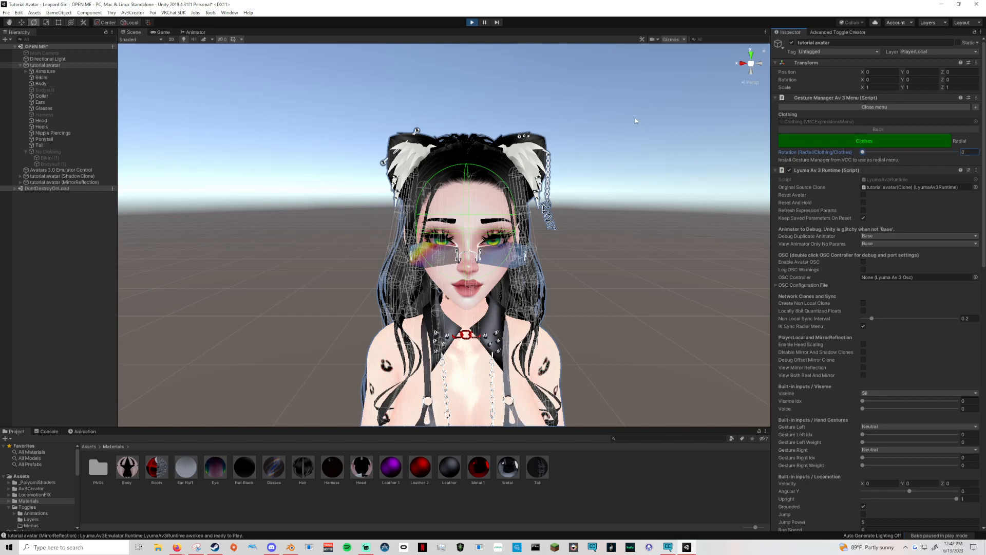
drag(863, 152, 935, 153)
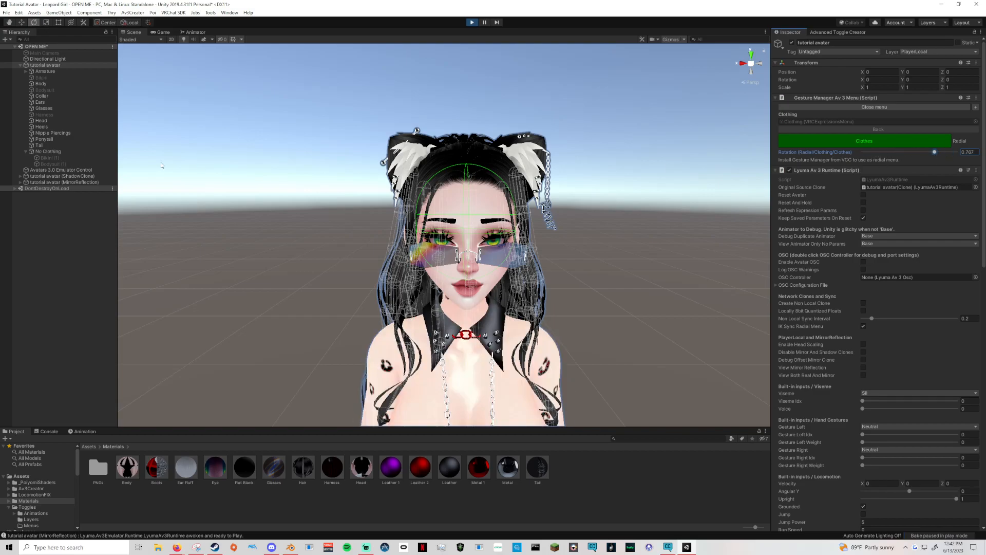
click(48, 152)
click(26, 153)
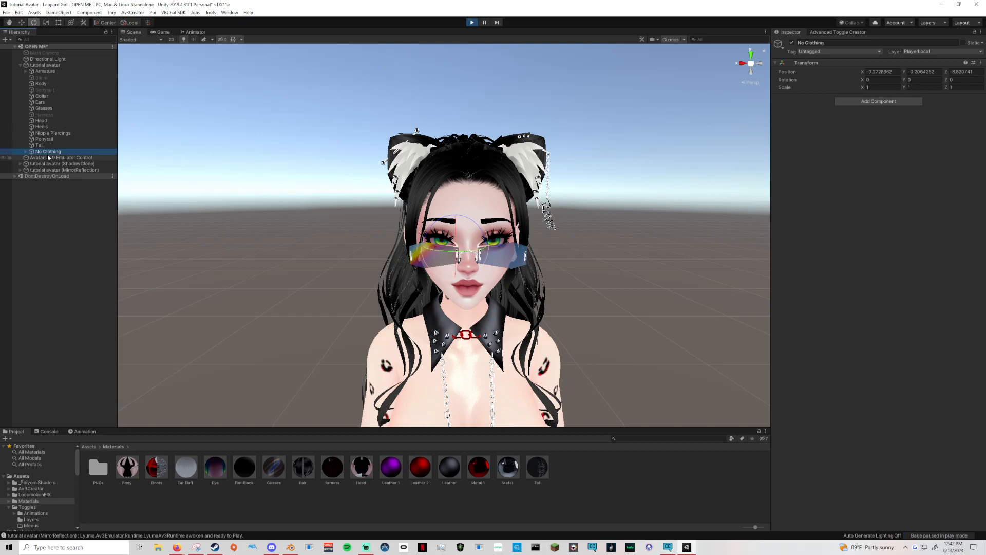
click(26, 153)
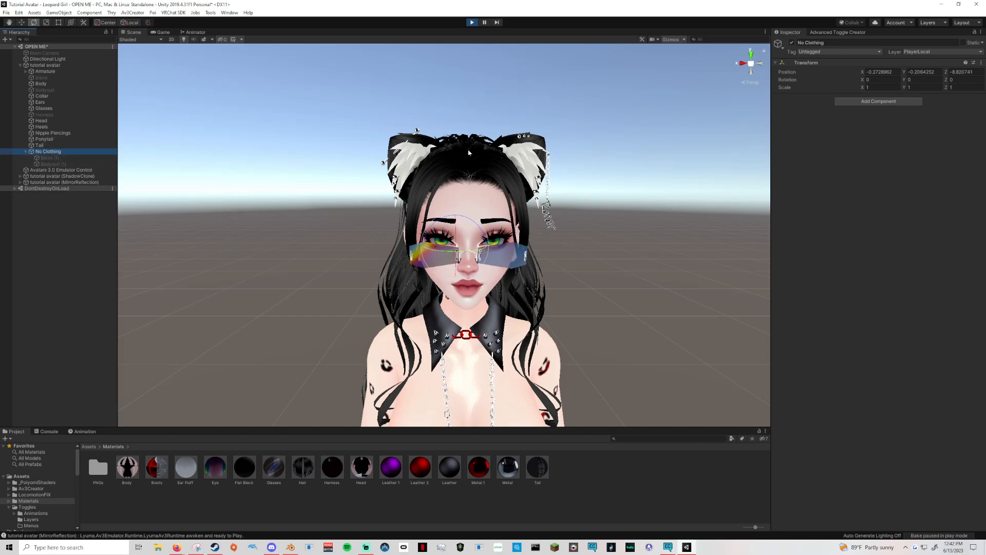
click(55, 66)
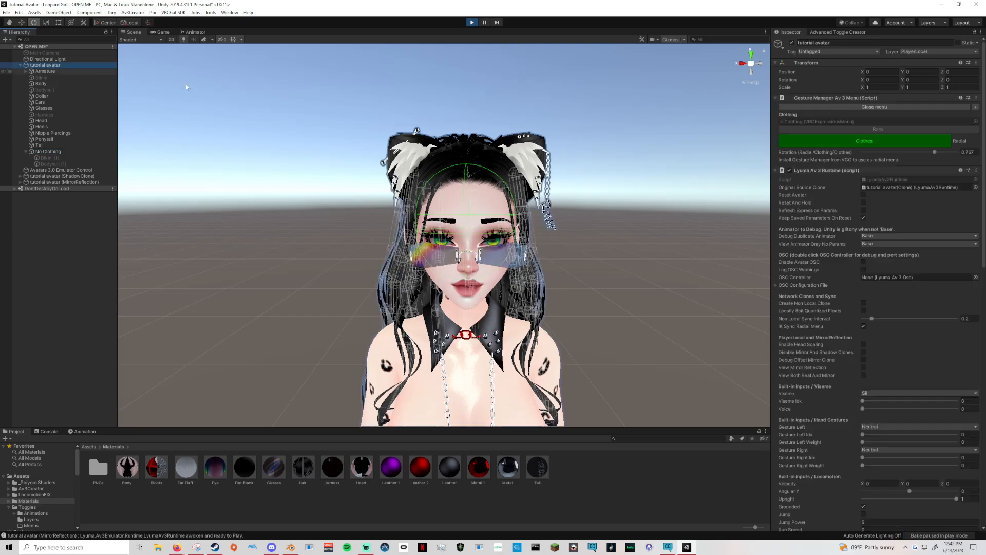
Return the Clothes radial to 0, close it, and leave the Clothing submenu.
drag(933, 153, 816, 155)
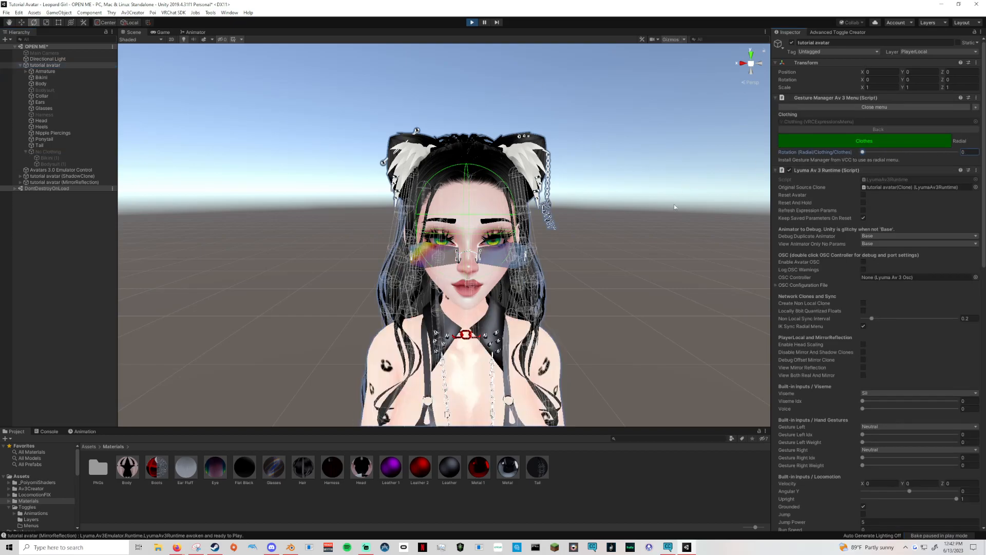
click(840, 144)
scroll(630, 207, down, 6)
middle_drag(631, 206, 630, 116)
click(839, 130)
Open the Bikini Mat Swap radial in the Color Options submenu and sweep its rotation from 0 to 1.
click(868, 170)
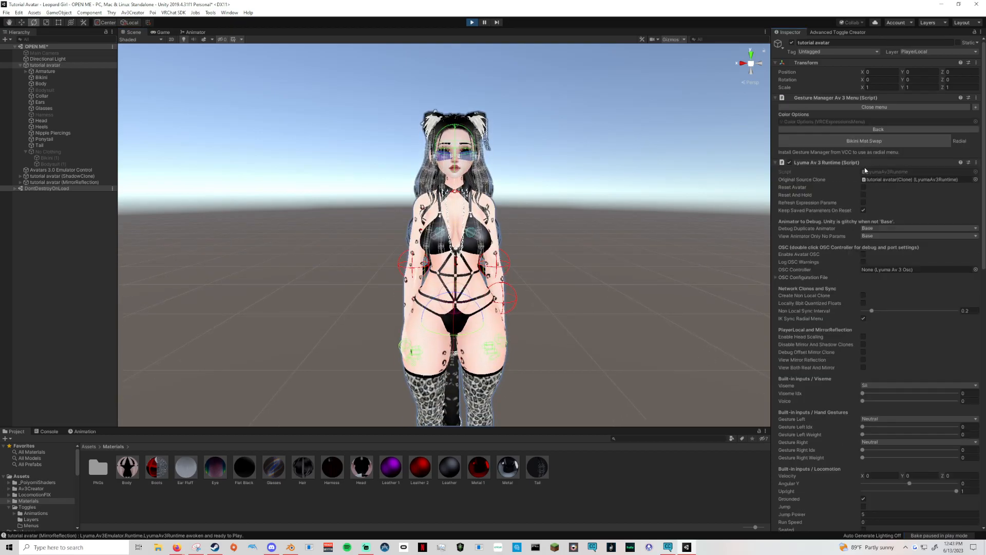
click(822, 142)
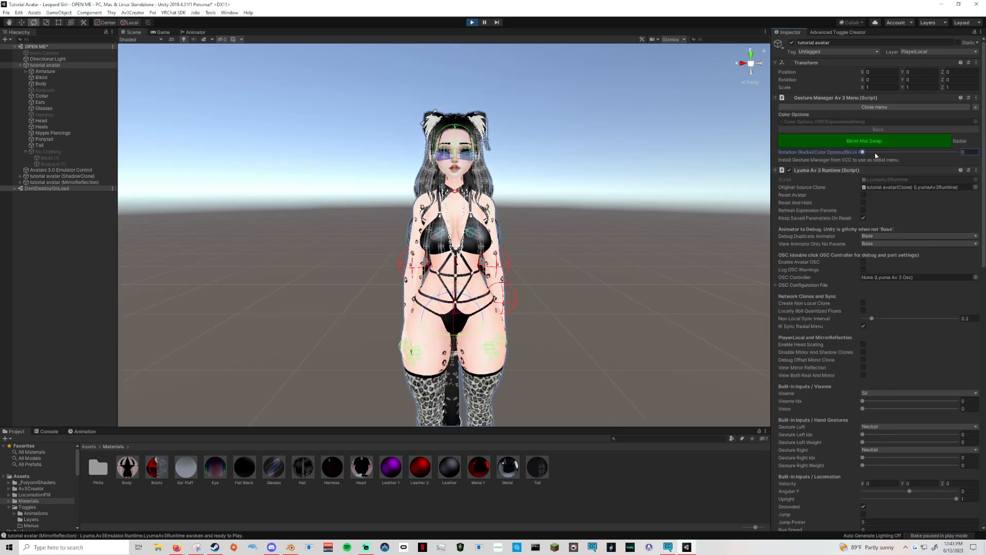
drag(869, 154, 979, 161)
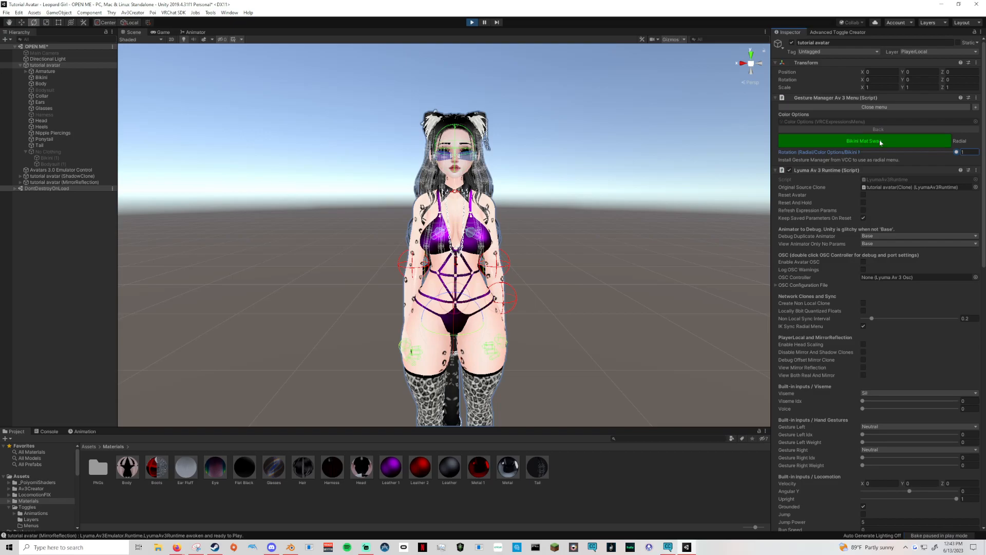
Close the expressions menu, exit play mode, and deselect the avatar.
click(875, 106)
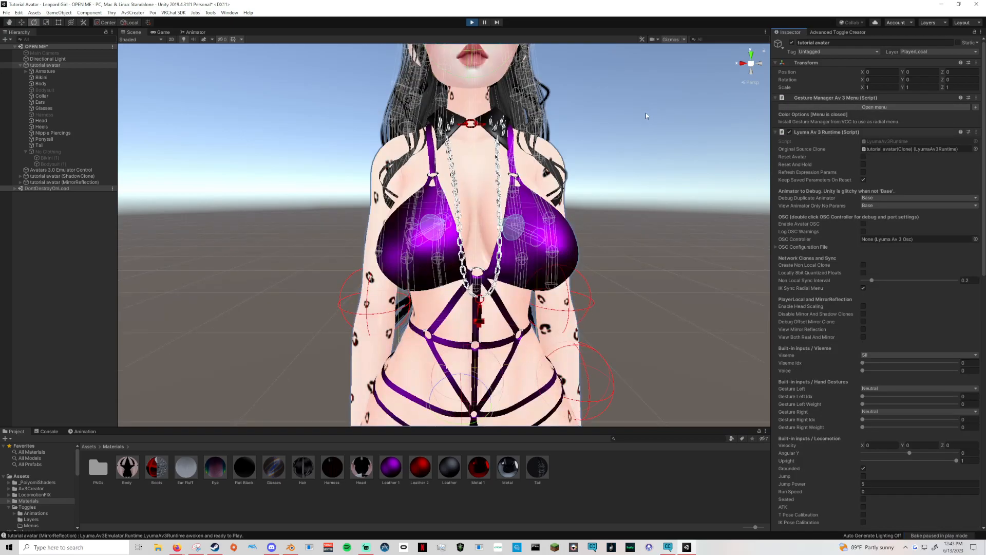
click(473, 22)
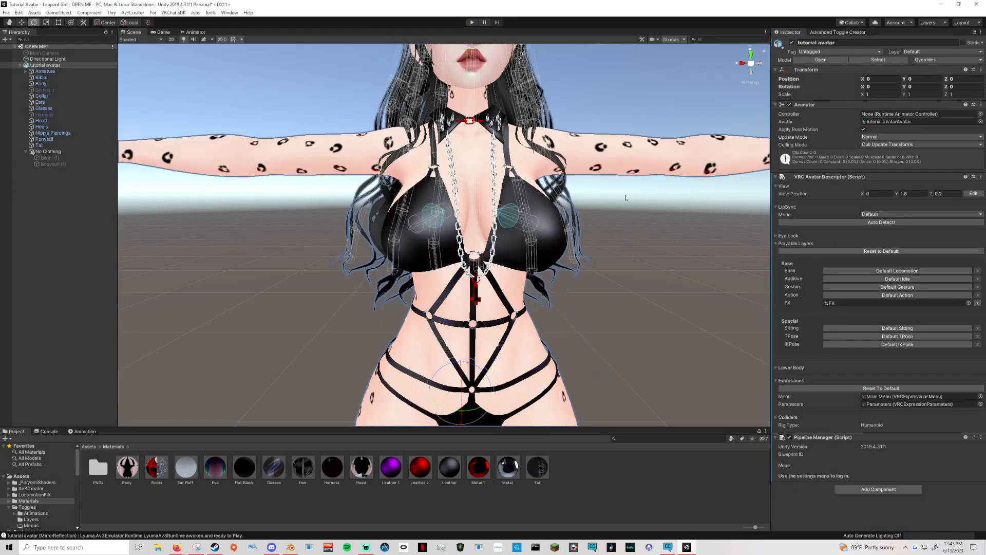
scroll(620, 196, down, 5)
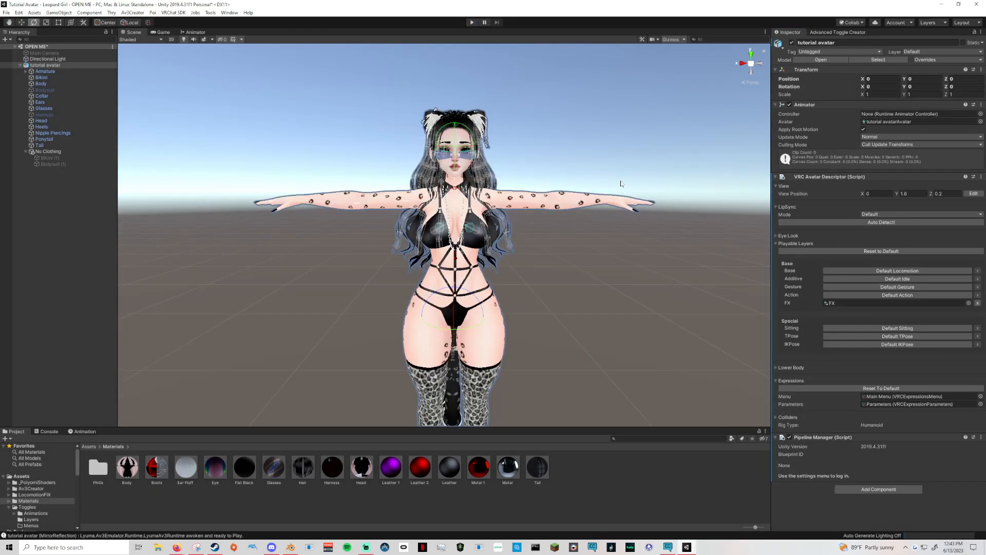
middle_drag(621, 184, 566, 181)
click(586, 256)
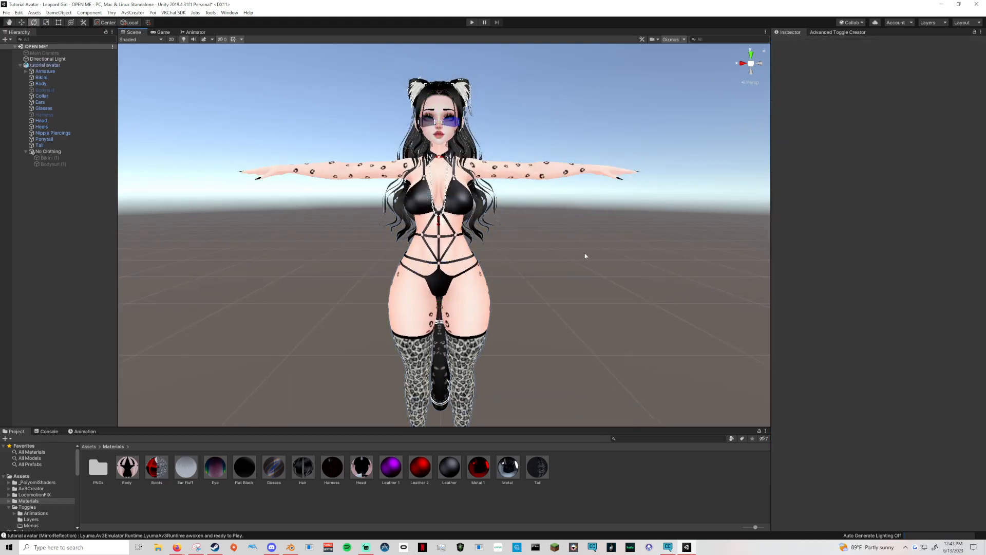
scroll(585, 255, down, 5)
middle_drag(584, 249, 596, 229)
right_drag(535, 285, 536, 296)
middle_drag(535, 296, 499, 371)
scroll(536, 313, up, 3)
right_drag(500, 371, 503, 356)
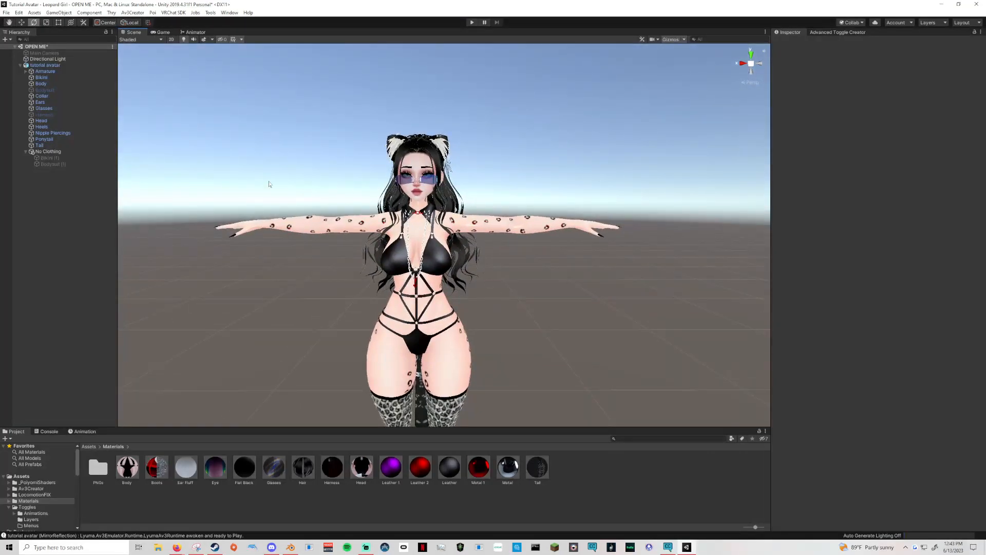
middle_drag(453, 342, 477, 319)
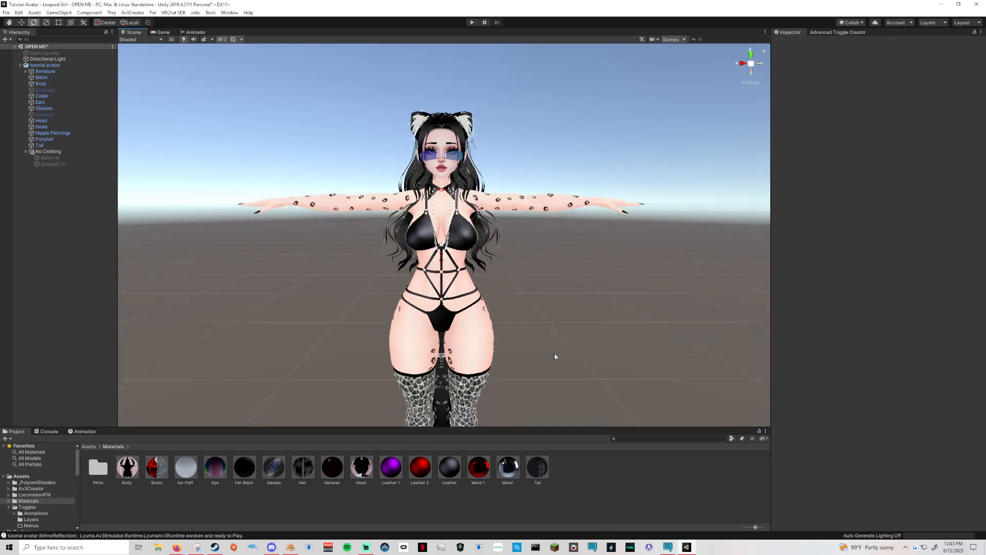
scroll(568, 353, up, 5)
middle_drag(568, 352, 579, 386)
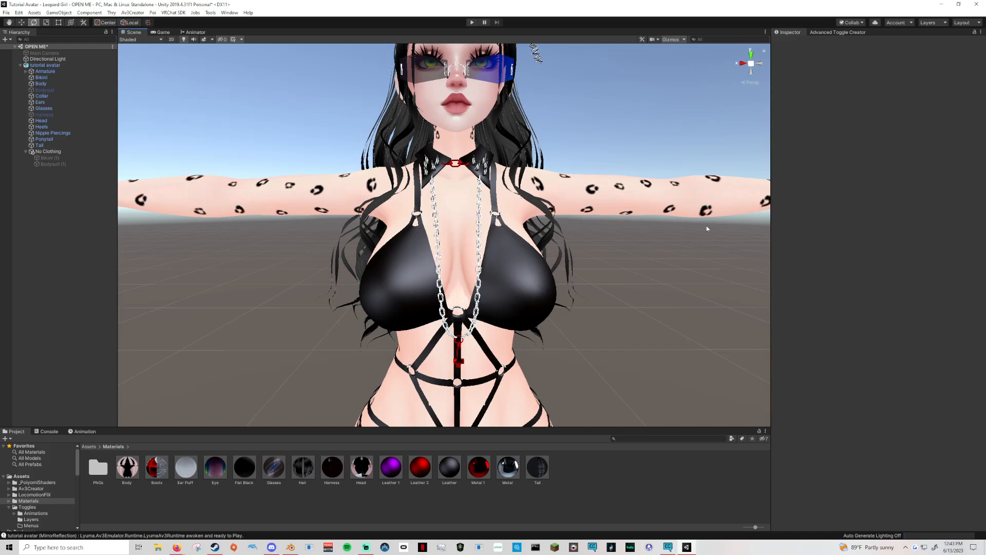
middle_drag(707, 206, 697, 294)
mouse_move(479, 280)
right_down()
mouse_move(619, 284)
mouse_move(482, 287)
right_up()
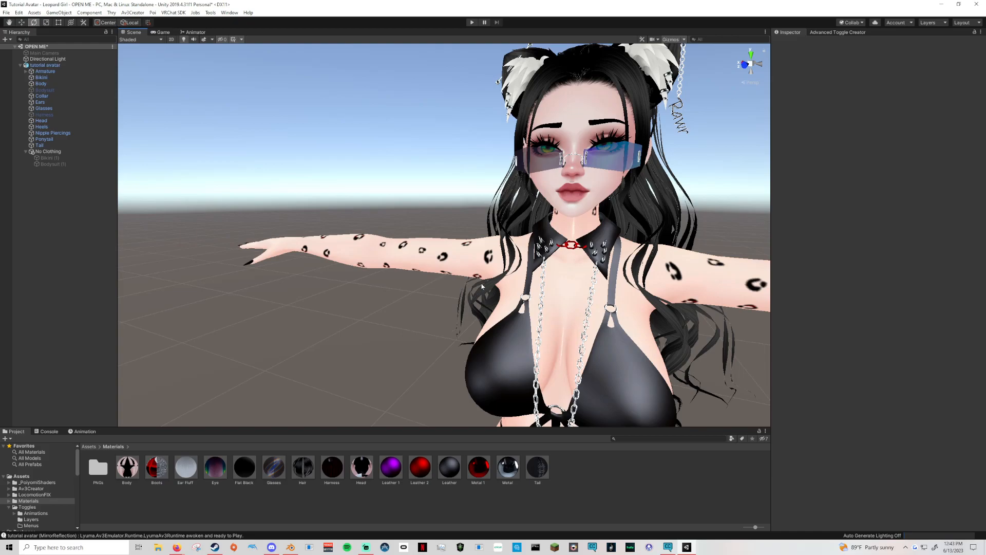
right_drag(482, 286, 540, 284)
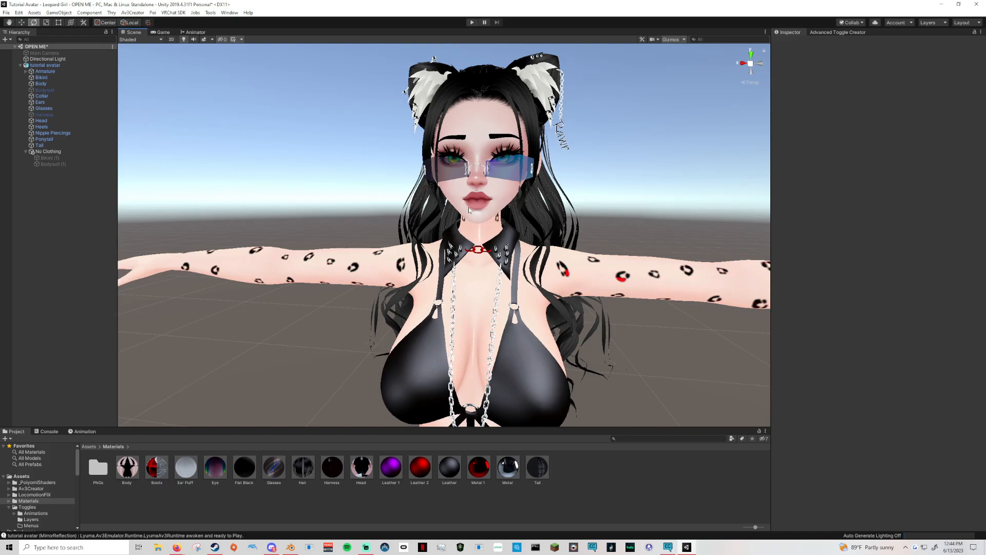
scroll(469, 211, down, 6)
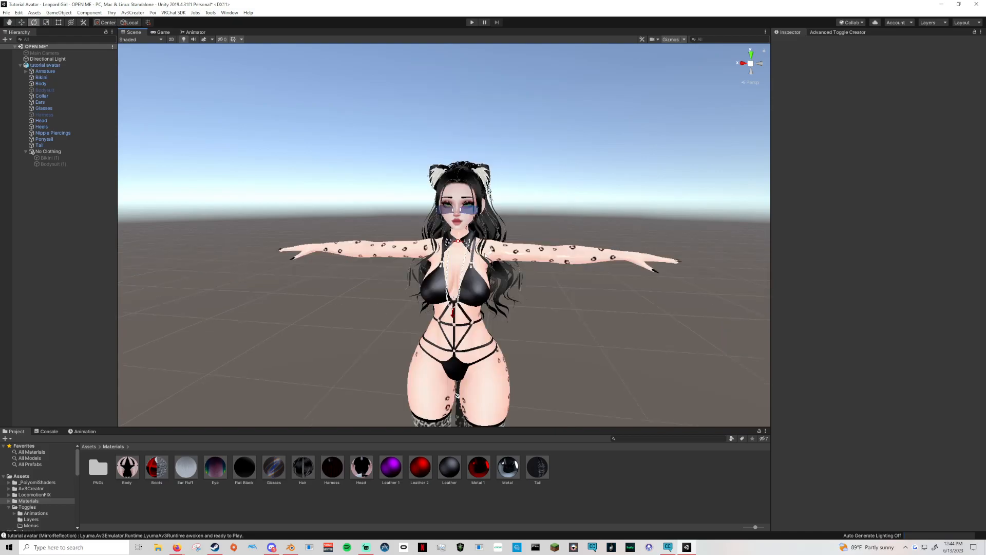
right_drag(425, 318, 475, 327)
middle_drag(475, 327, 645, 242)
alt+drag(365, 266, 537, 284)
right_drag(537, 286, 393, 271)
middle_drag(603, 292, 452, 254)
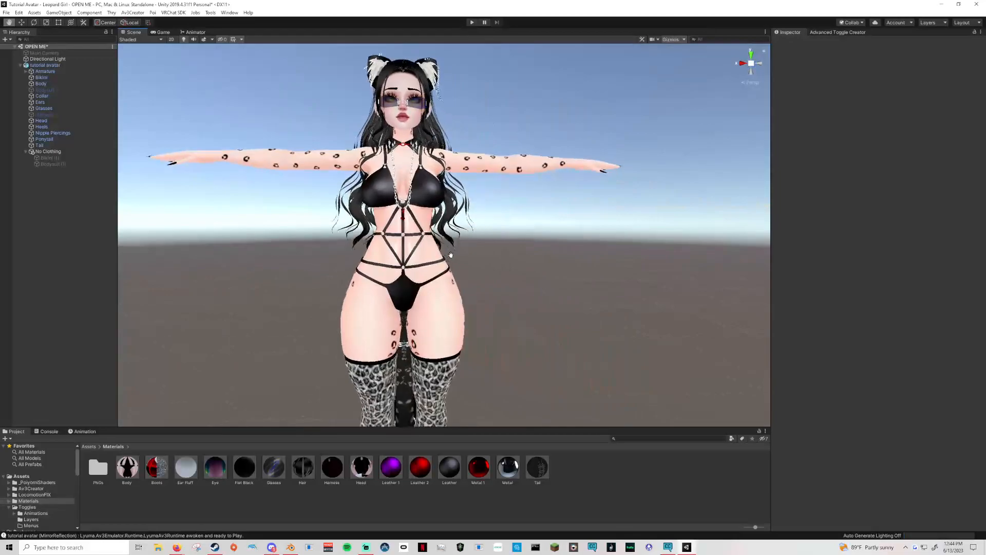
right_drag(508, 265, 526, 293)
middle_drag(526, 293, 610, 335)
right_drag(610, 335, 557, 329)
middle_drag(629, 328, 536, 361)
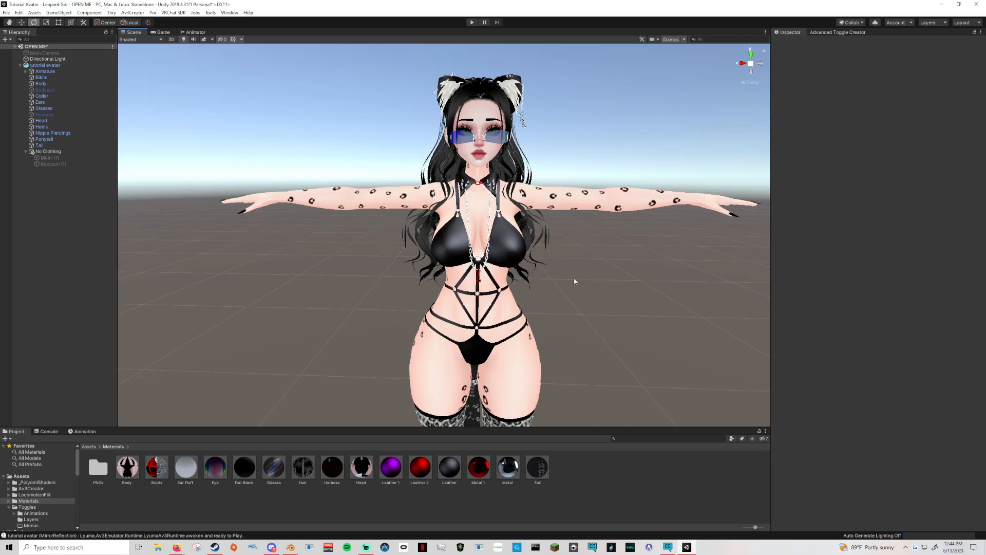
scroll(574, 278, down, 3)
alt+drag(556, 282, 618, 254)
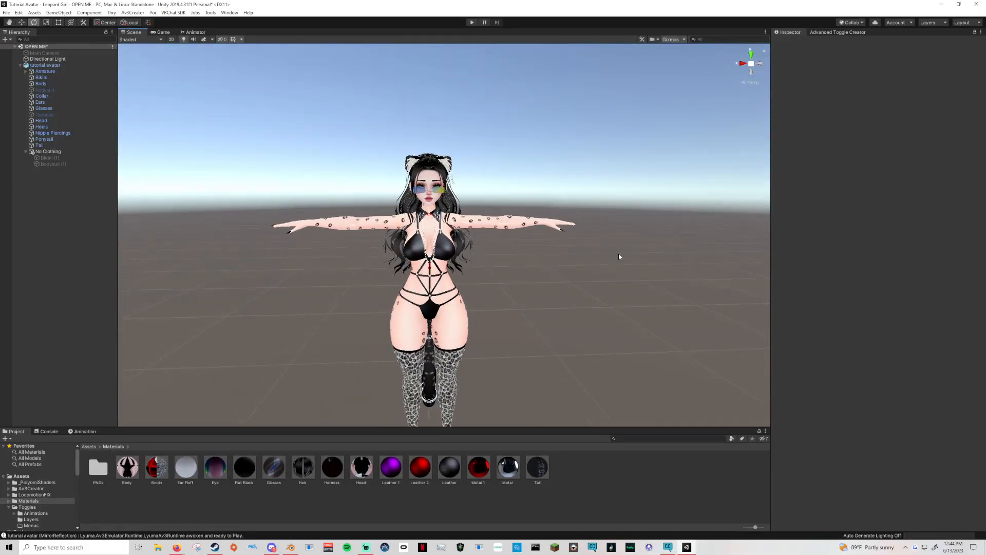